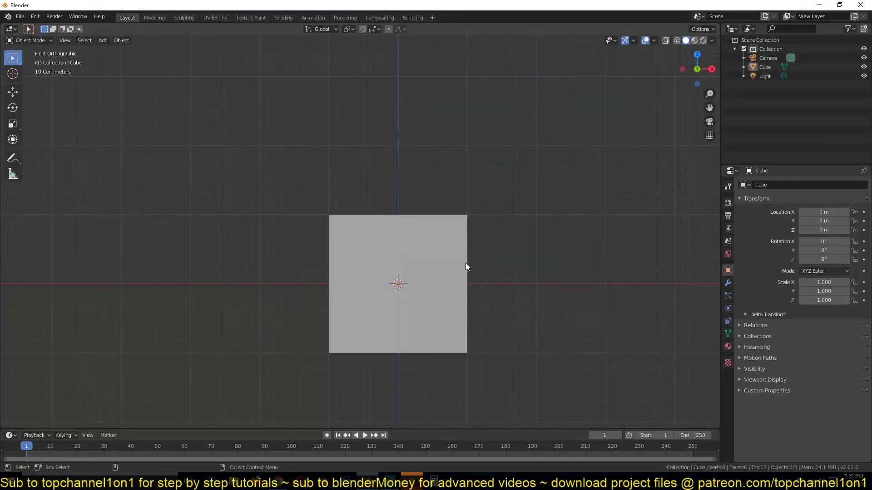
Delete the default cube from the scene
middle_click_drag(466, 266, 522, 233, "shift")
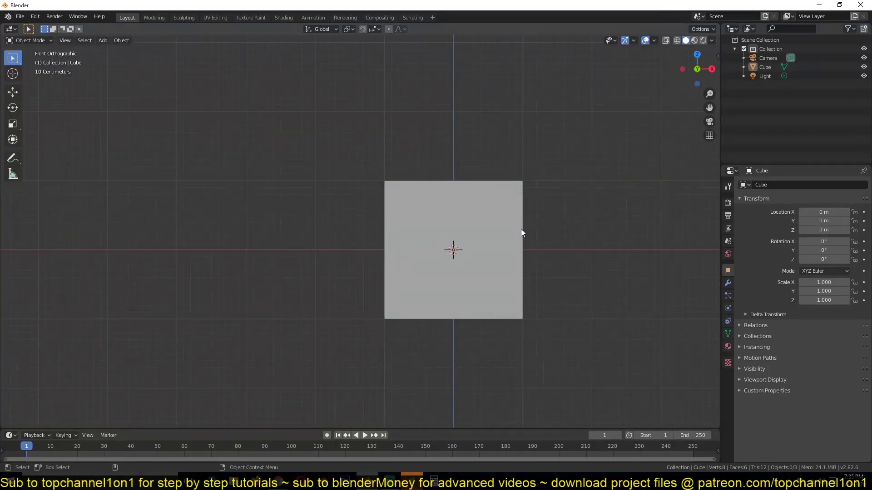
key("x")
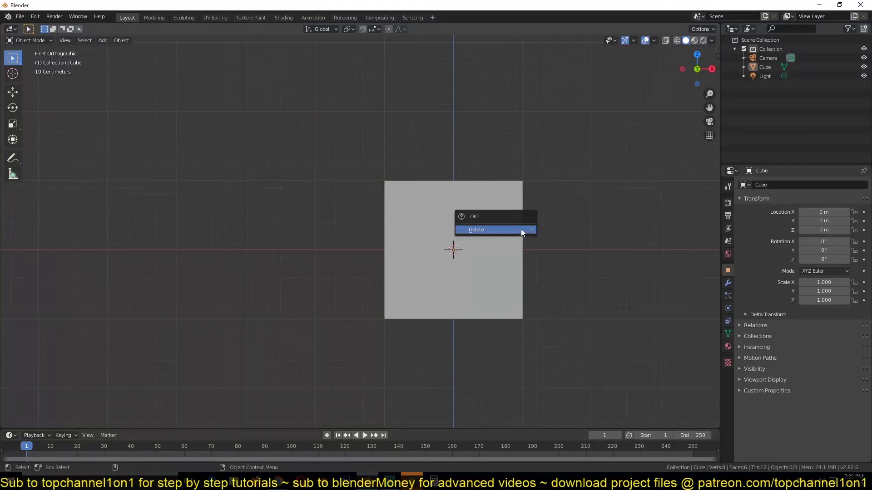
left_click(498, 274)
key("x")
left_click(499, 274)
Show the viewport sidebar and turn on the Screencast Keys overlay
middle_click_drag(448, 247, 342, 255, "shift")
key("shift+a")
key("n")
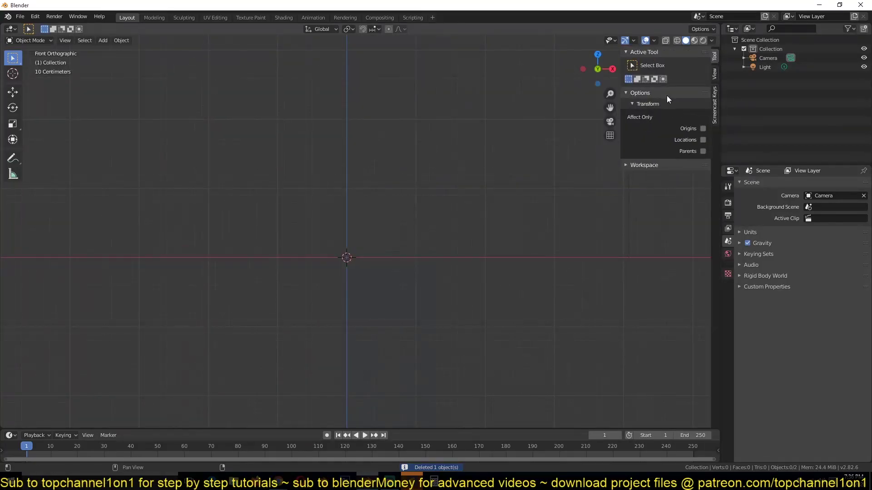
left_click(713, 105)
left_click(390, 483)
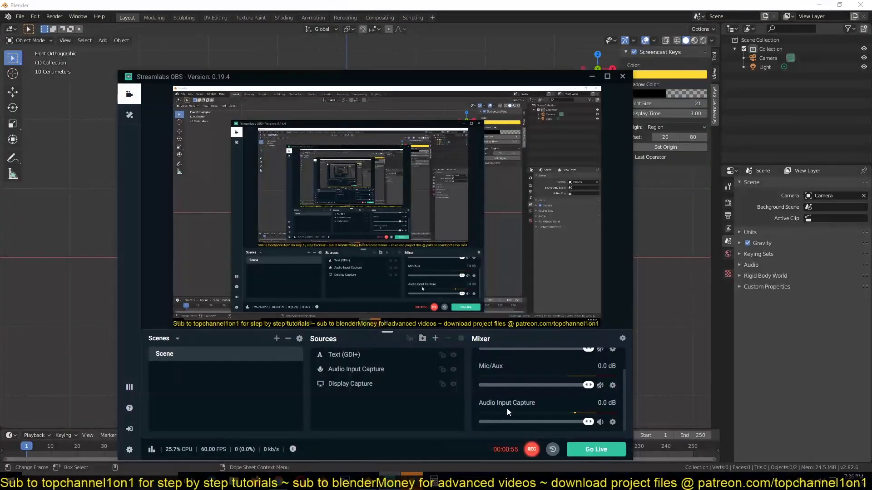
left_click(637, 50)
left_click(354, 211)
left_click(409, 237)
Add a torus mesh at the origin and rotate it 90° around the X axis
key("shift+a")
mouse_move(353, 258)
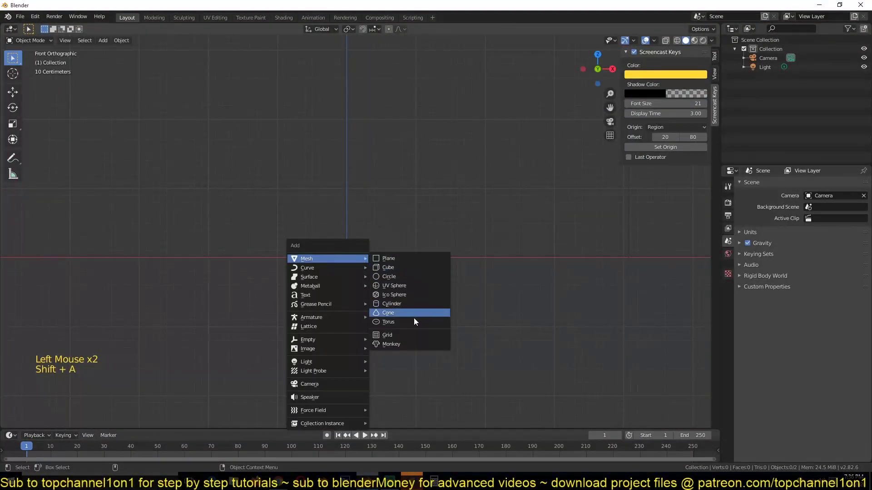
left_click(414, 317)
type("r90")
key("Return")
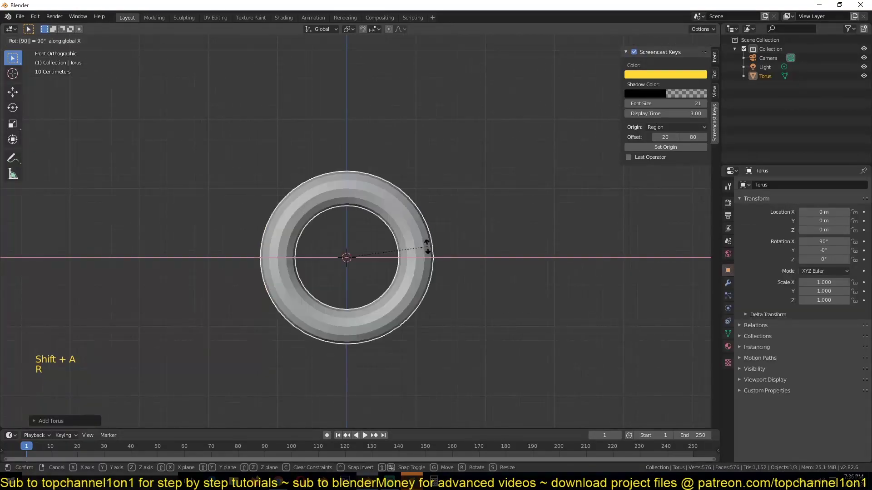
Delete the upper half of the torus in edit mode, using wireframe shading to select through the mesh
key("Tab")
key("z")
left_click(255, 231)
left_click_drag(192, 153, 471, 258)
key("x")
left_click(468, 256)
key("z")
mouse_move(468, 255)
middle_mouse_down()
mouse_move(467, 290)
mouse_move(450, 264)
middle_mouse_up()
left_click(468, 291)
Delete the faces along the half torus's inner side, growing the selection four times from its inner edge loop, and leave edit mode
scroll(450, 264, "up", 4)
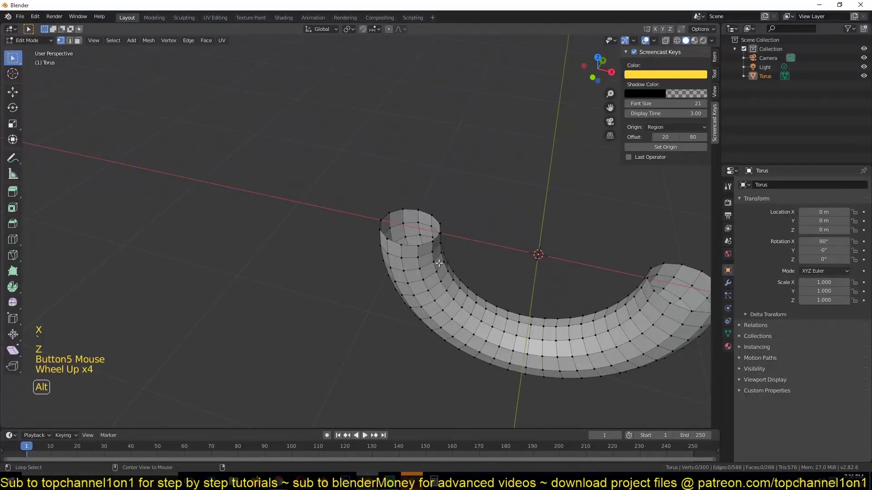
left_click(440, 258, "alt")
key("ctrl+KP_Add")
key("ctrl+KP_Add")
key("ctrl+KP_Add")
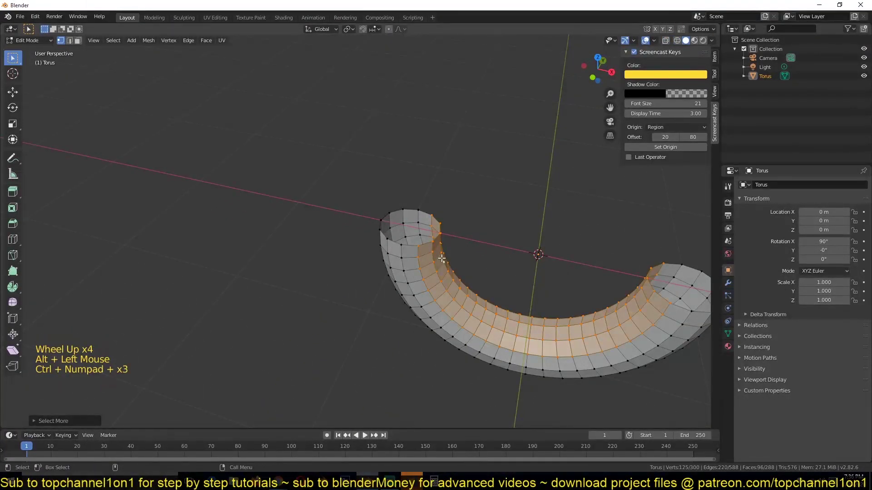
key("ctrl+KP_Add")
key("x")
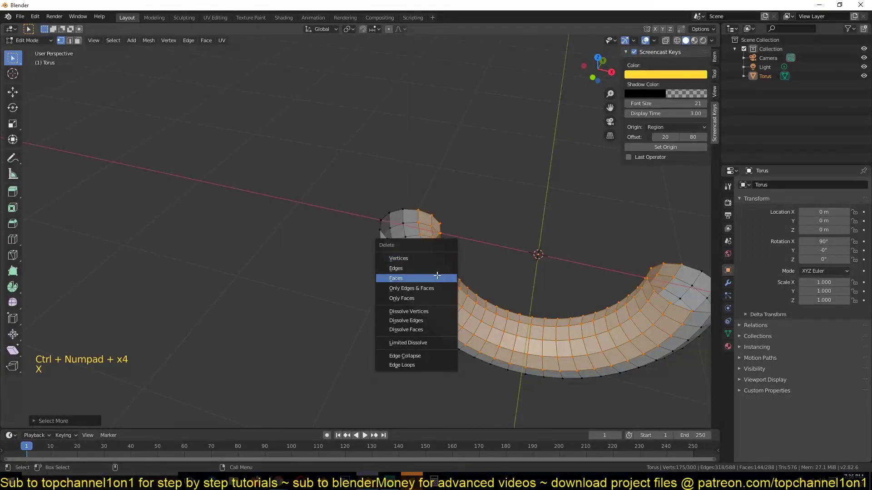
left_click(437, 275)
key("Tab")
left_click(437, 275)
Add a Solidify modifier to the half torus and set its thickness to -0.26 m
left_click(728, 283)
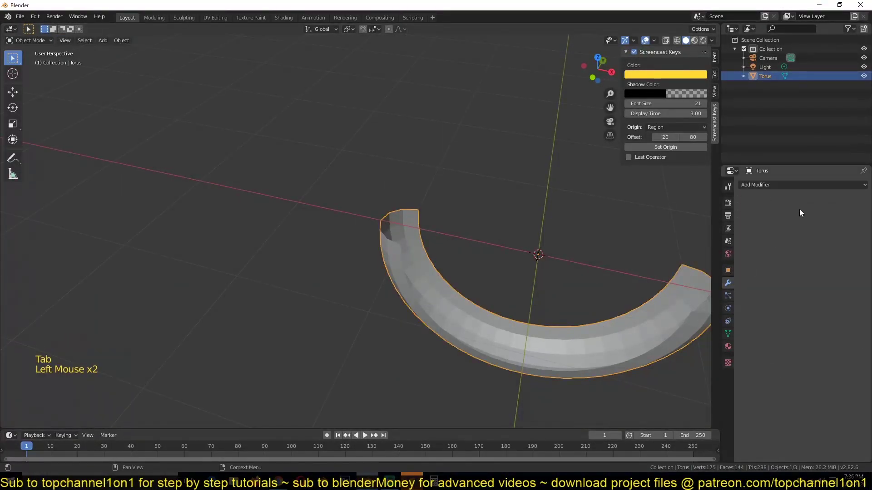
left_click(802, 185)
left_click(685, 324)
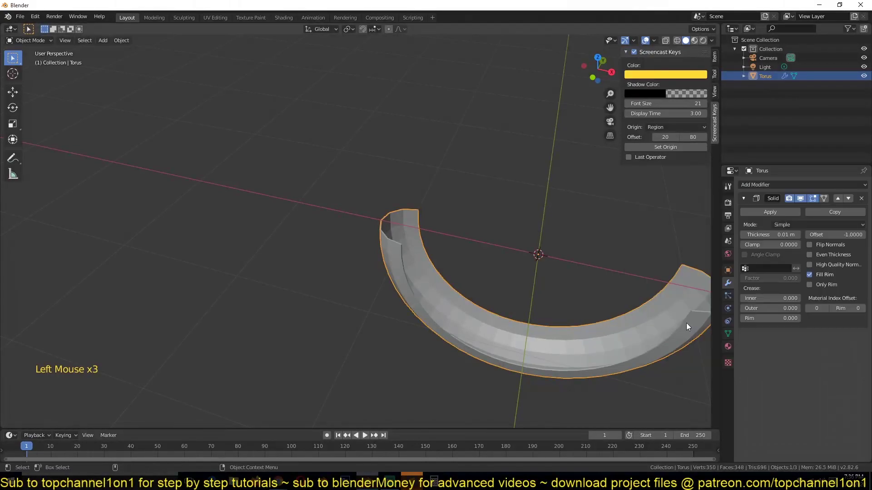
left_click_drag(790, 235, 679, 255)
scroll(678, 253, "down", 3)
key("KP_1")
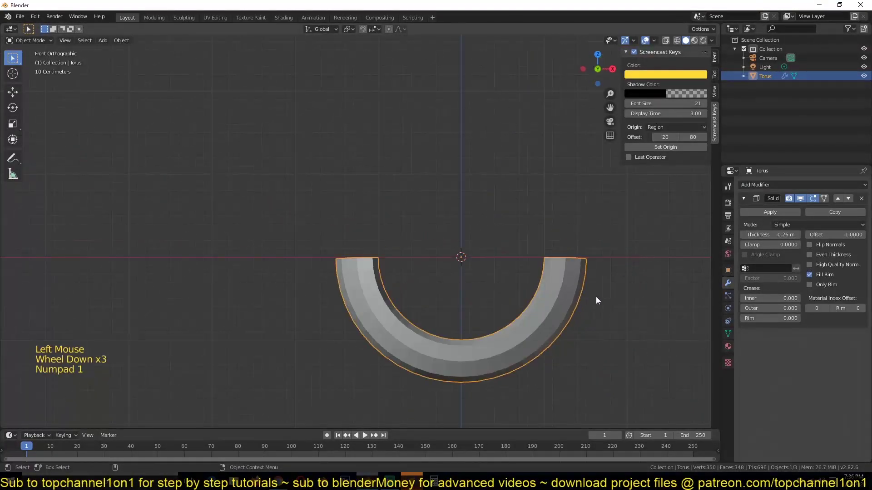
key("r")
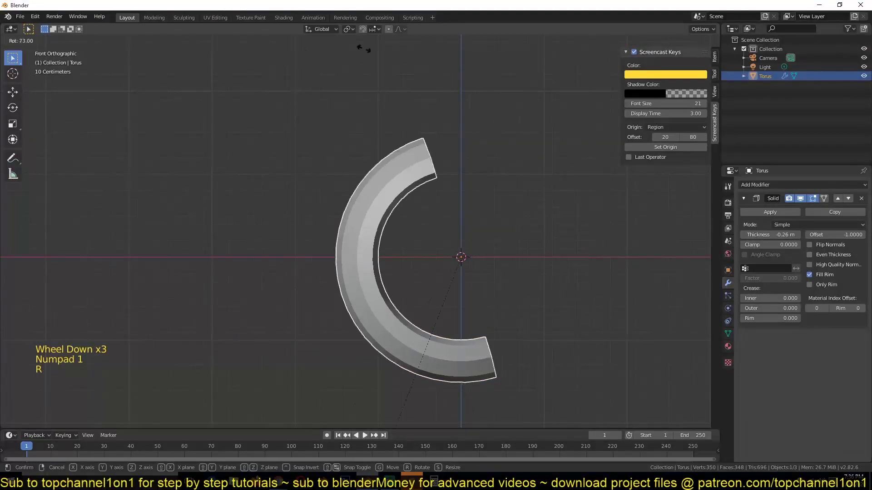
right_click(601, 244)
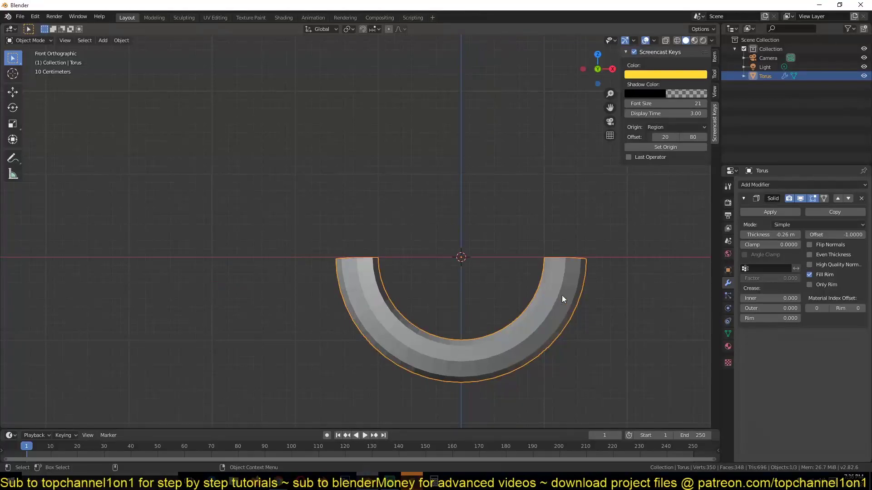
key("r")
Apply smooth shading to the half torus
scroll(537, 250, "up", 1)
right_click(537, 251)
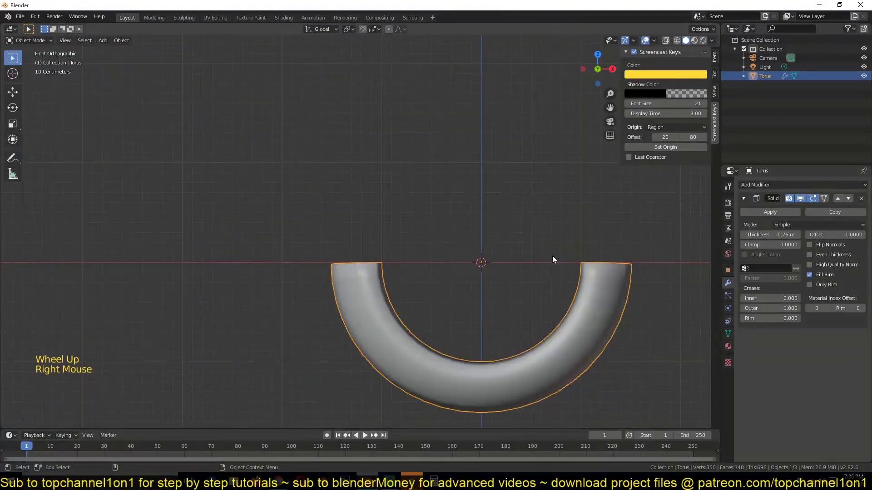
middle_click_drag(553, 260, 487, 282)
Add a Bevel modifier with a 0.008 m offset limited by angle, viewing the mesh in wireframe
left_click(781, 185)
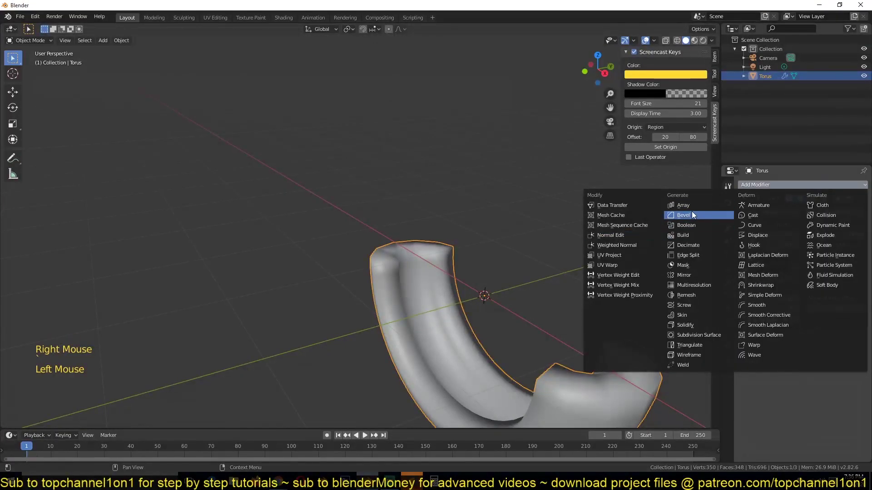
left_click(693, 215)
double_click(745, 198)
key("z")
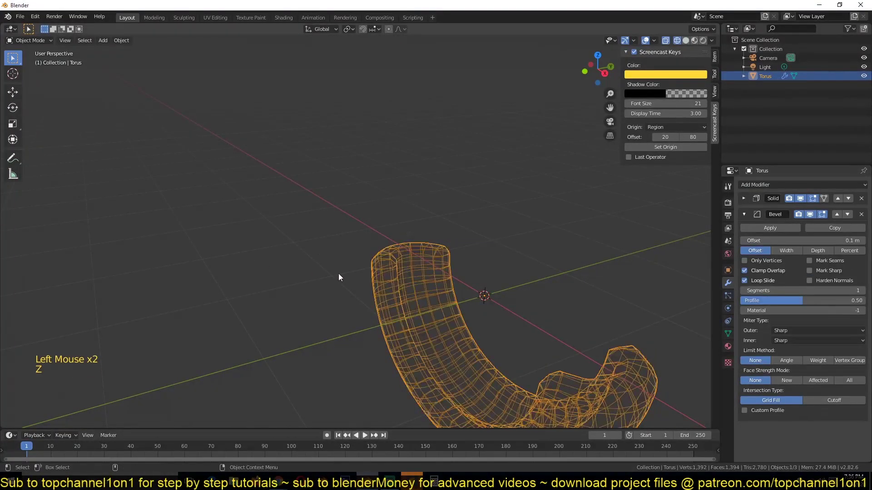
left_click_drag(833, 241, 792, 241, "shift")
left_click(786, 361)
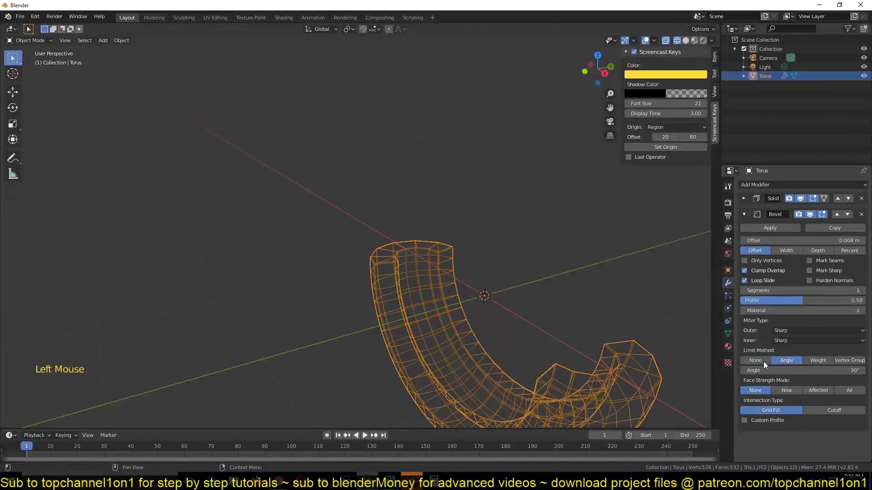
Return to solid shading, add a Subdivision Surface modifier, and set the Bevel modifier's segments to 2
middle_click_drag(367, 288, 415, 308)
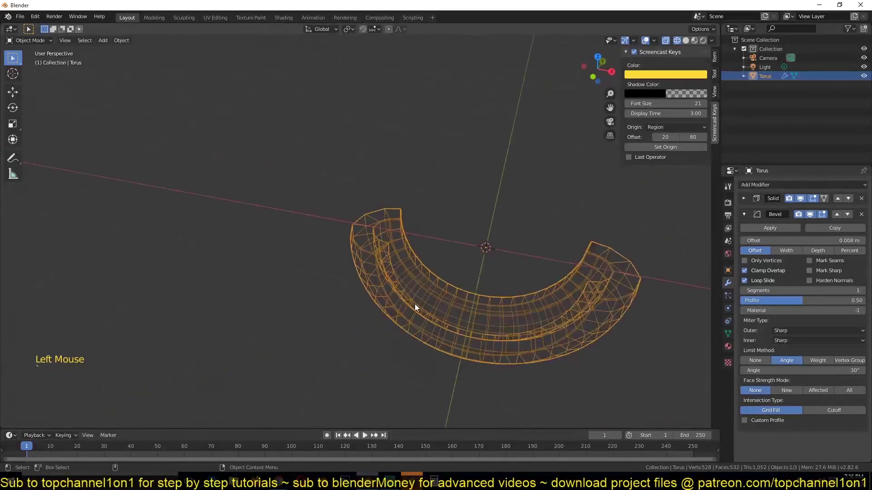
key("z")
scroll(364, 323, "up", 3)
scroll(364, 319, "up", 5)
middle_click_drag(584, 353, 594, 296)
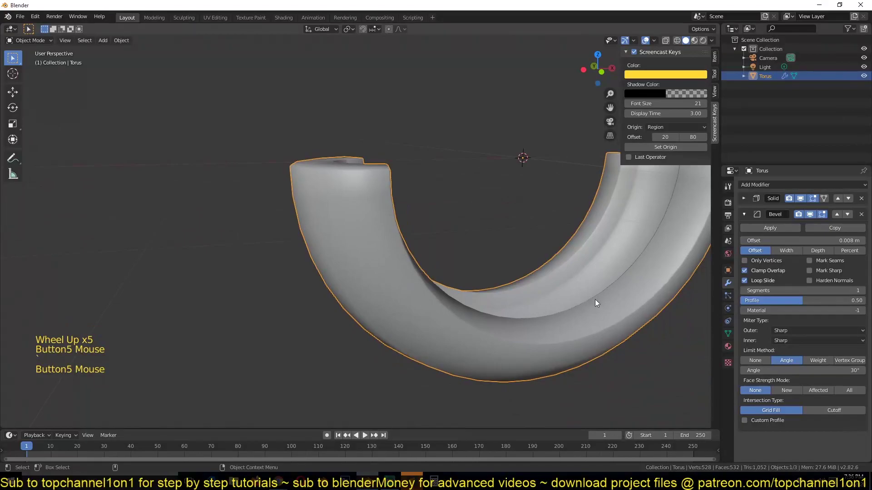
left_click(741, 214)
left_click(772, 185)
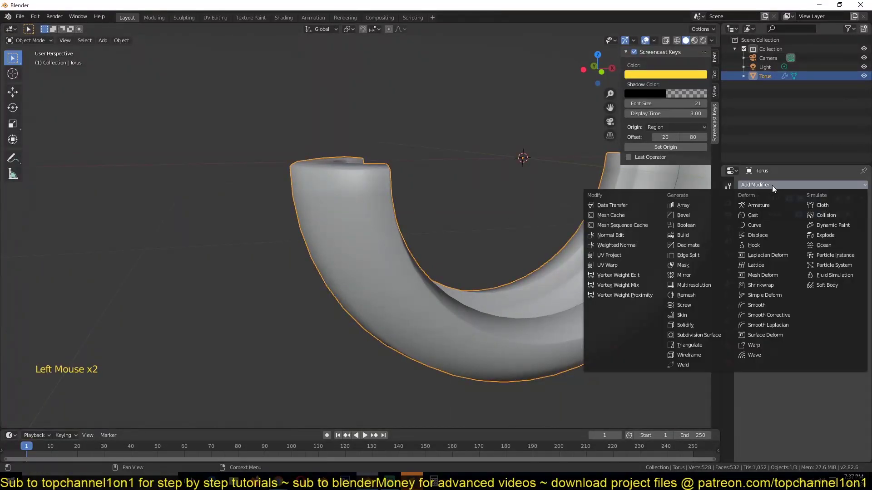
left_click(690, 335)
middle_click_drag(383, 274, 525, 194)
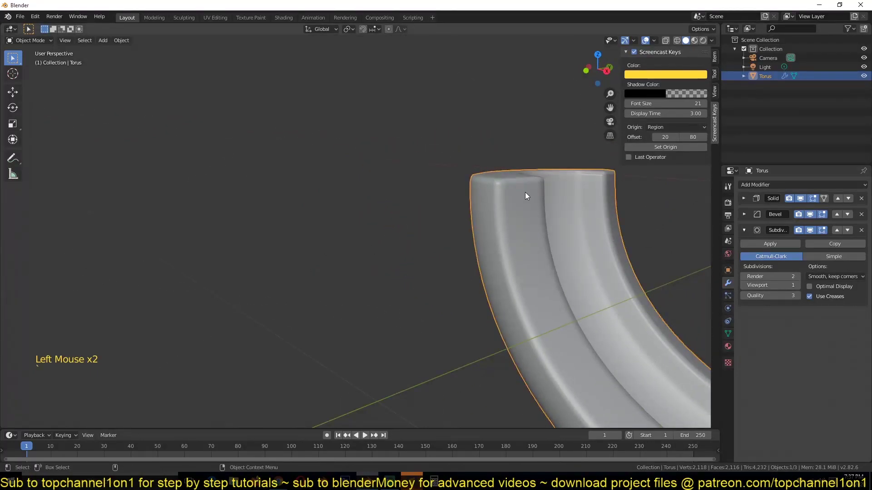
left_click(744, 214)
left_click(861, 291)
Examine the shading of the beveled edges and inner groove at the half torus's cut end
middle_click_drag(619, 239, 563, 257)
scroll(530, 337, "down", 1)
middle_click_drag(530, 337, 511, 381, "shift")
scroll(480, 318, "up", 5)
middle_click_drag(480, 317, 336, 190)
middle_click_drag(488, 134, 509, 182)
scroll(428, 99, "down", 3)
scroll(427, 99, "down", 1)
middle_click_drag(428, 99, 379, 190)
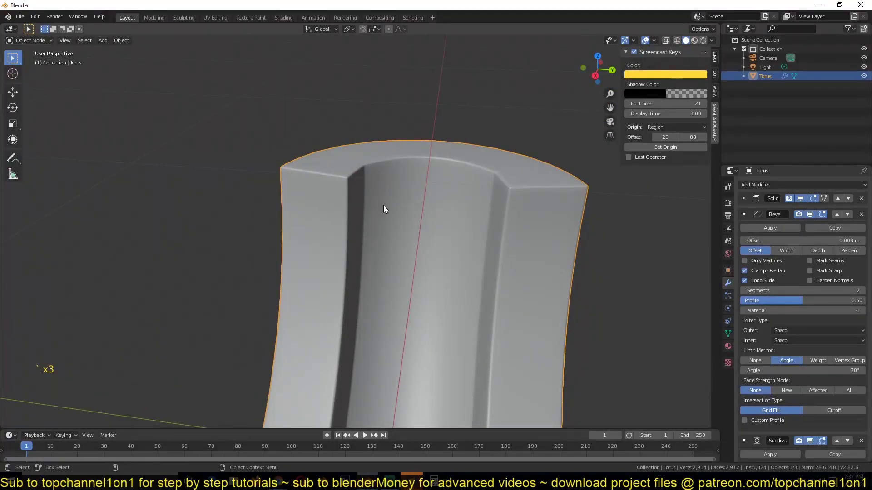
key("grave")
left_click(366, 191)
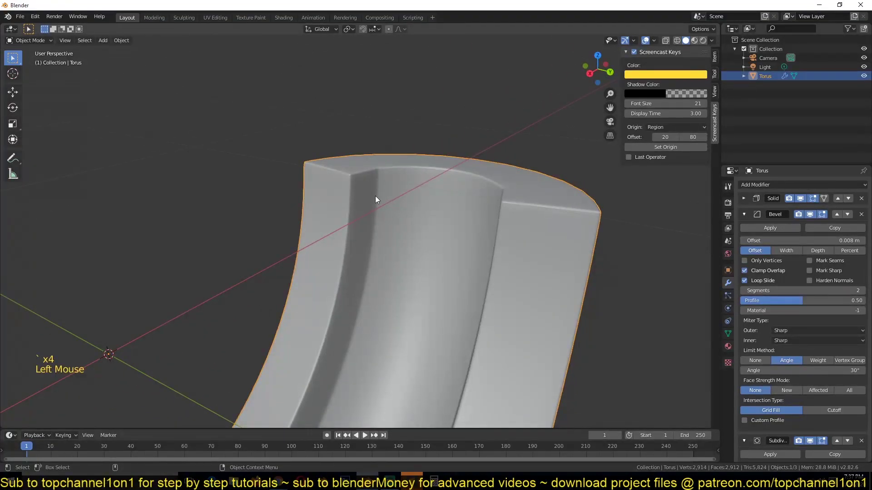
Inspect the groove's mesh edges near the cut end in edit mode, comparing wireframe and solid shading
key("Tab")
key("2")
key("Tab")
key("grave")
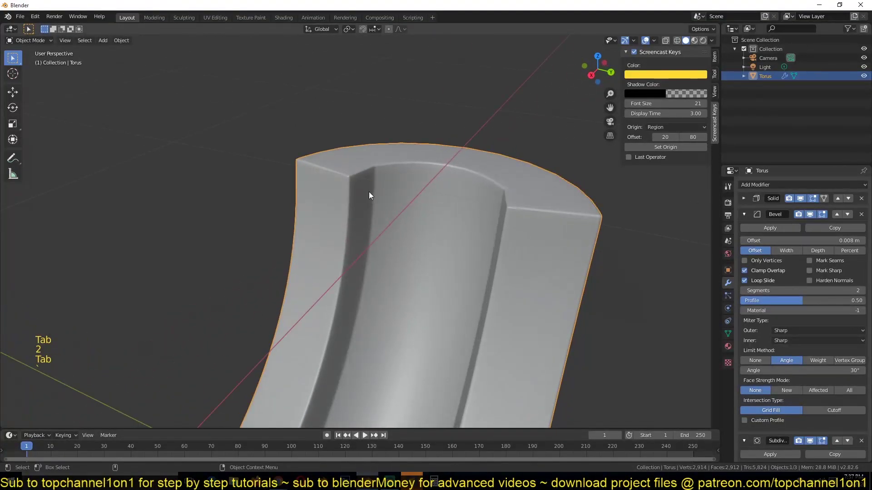
key("Tab")
key("1")
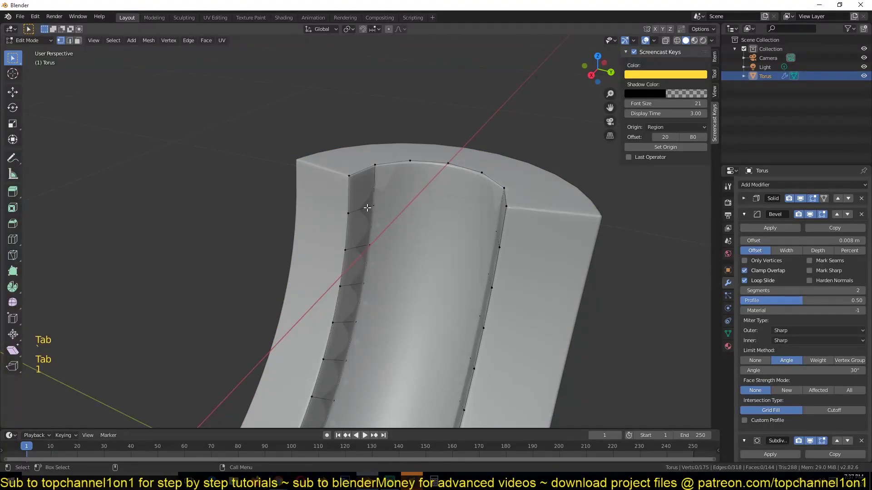
key("z")
key("2")
left_click(362, 205)
left_click(374, 206, "shift")
key("z")
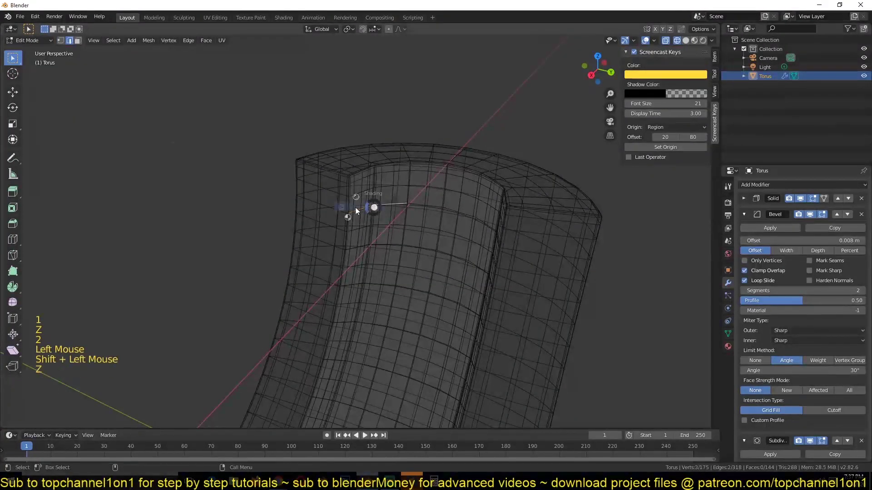
key("grave")
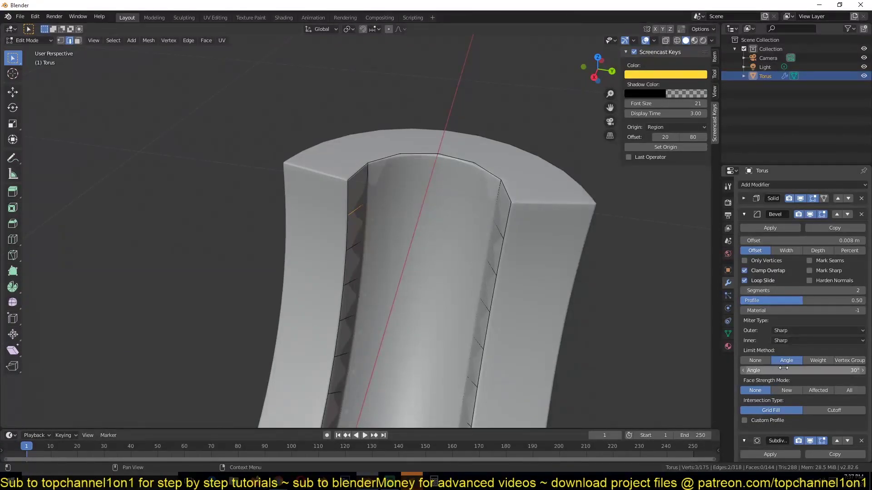
Leave edit mode and set the Bevel modifier's limit angle to 45°
scroll(782, 367, "down", 1)
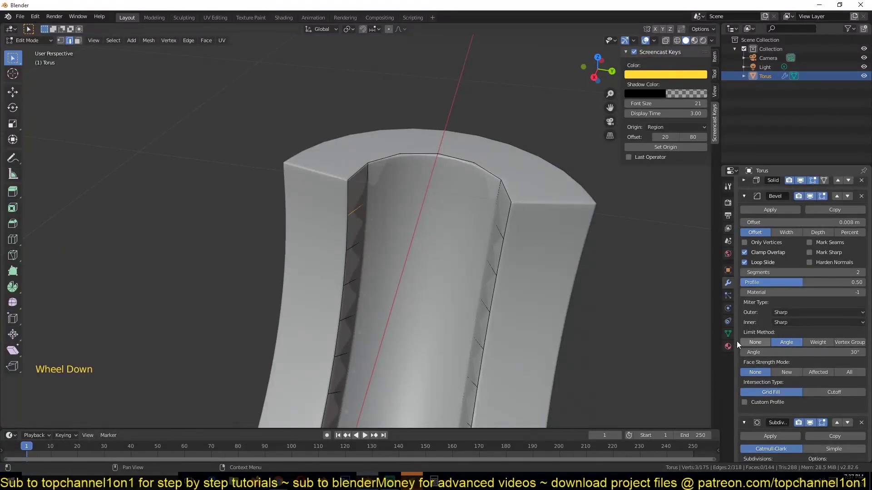
key("Tab")
left_click(809, 352)
type("4")
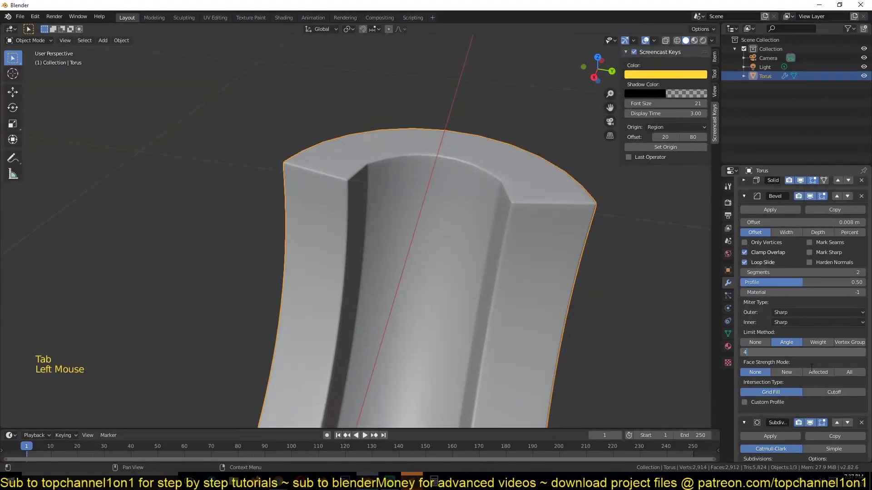
type("5")
key("Return")
middle_click_drag(382, 172, 593, 207)
key("grave")
scroll(604, 191, "down", 4)
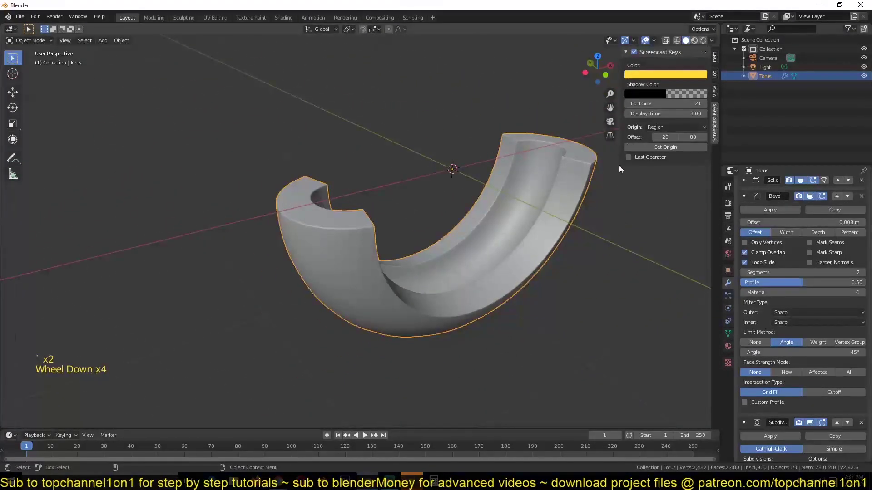
Set the viewport shading color to Random and enable Cavity
left_click(712, 39)
left_click(705, 163)
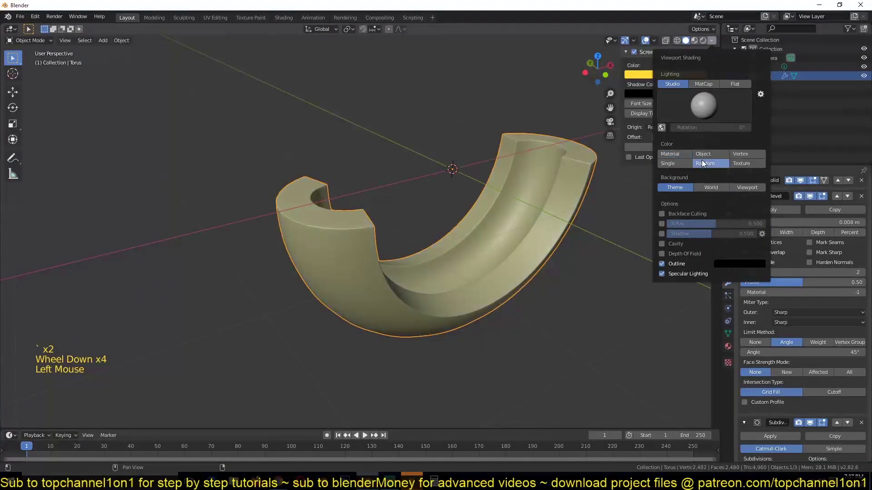
left_click(662, 243)
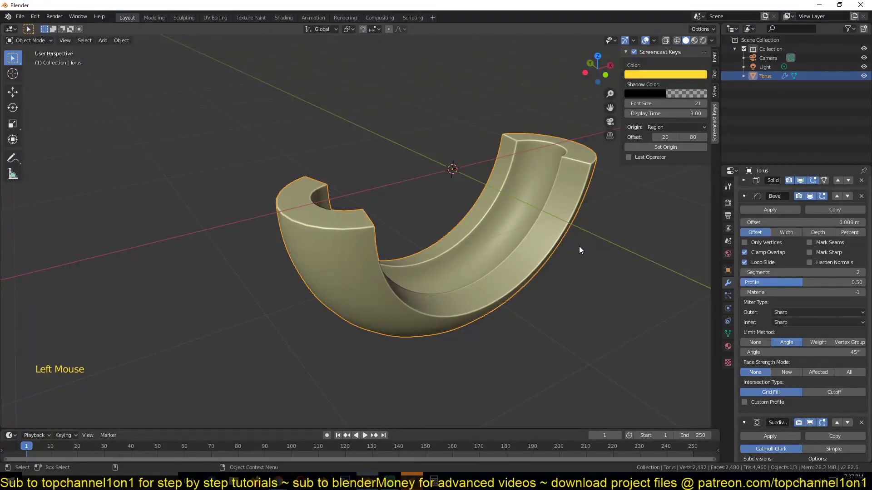
Hide the sidebar and select the half torus in front view
key("n")
key("KP_1")
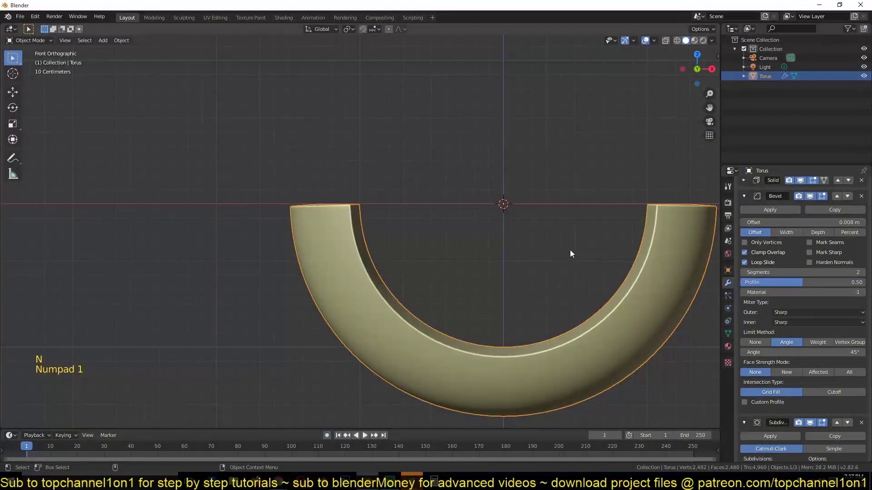
left_click(571, 324)
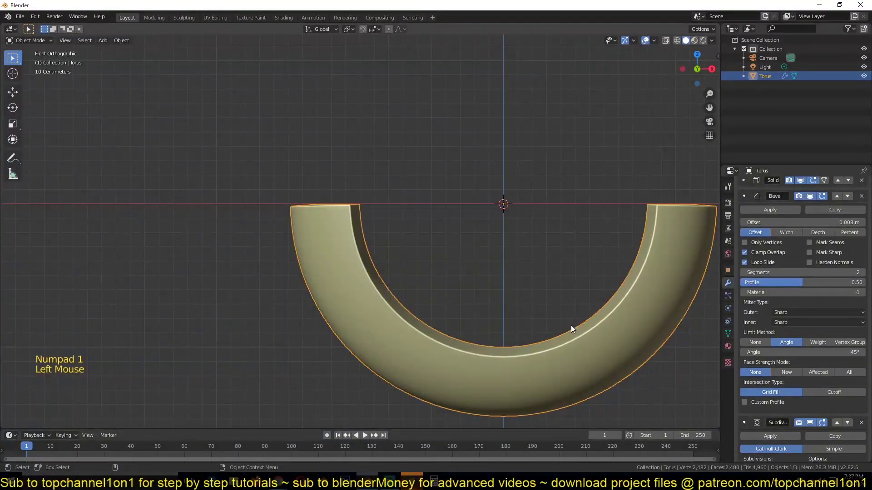
Move the half torus straight up along Z so it sits above the world X axis in front view
scroll(570, 324, "down", 3)
left_click(530, 297)
middle_click_drag(530, 297, 507, 325, "shift")
key("g")
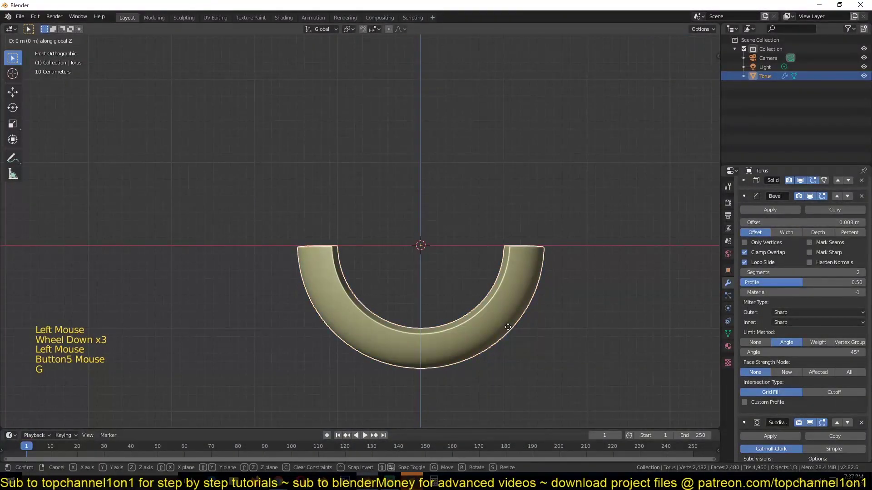
left_click(521, 186)
middle_click_drag(522, 187, 497, 234)
key("KP_1")
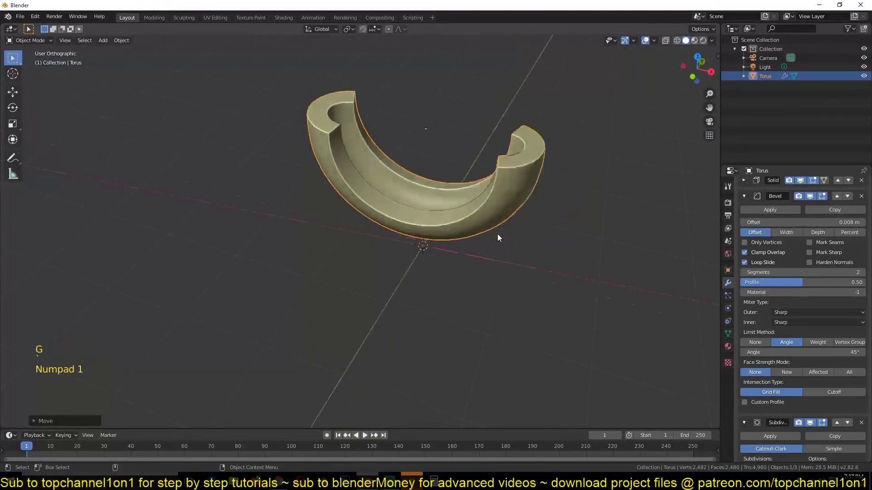
Add a UV sphere above the half torus's right arm and scale it down to a small ball
right_click(498, 189, "shift")
key("shift+a")
mouse_move(500, 192)
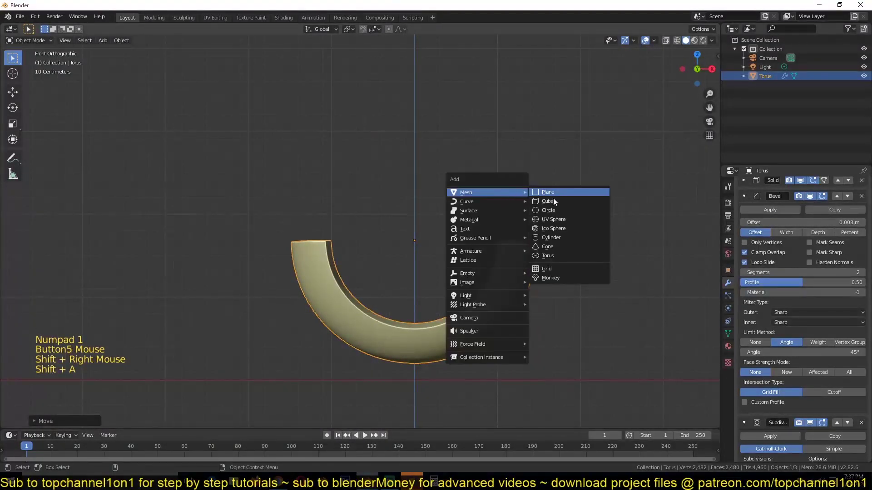
left_click(546, 219)
key("s")
left_click(519, 208)
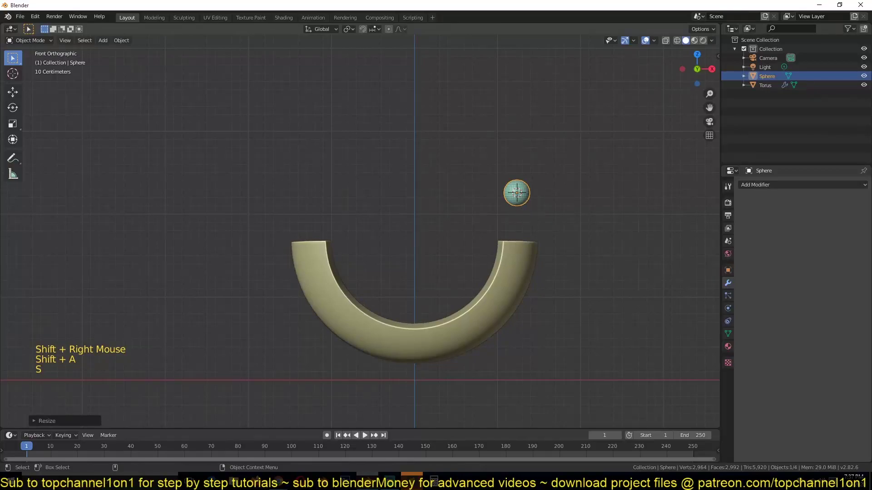
Enlarge the sphere slightly and shift it over the inner edge of the half torus's right arm
key("s")
right_click(537, 221)
scroll(539, 191, "down", 1)
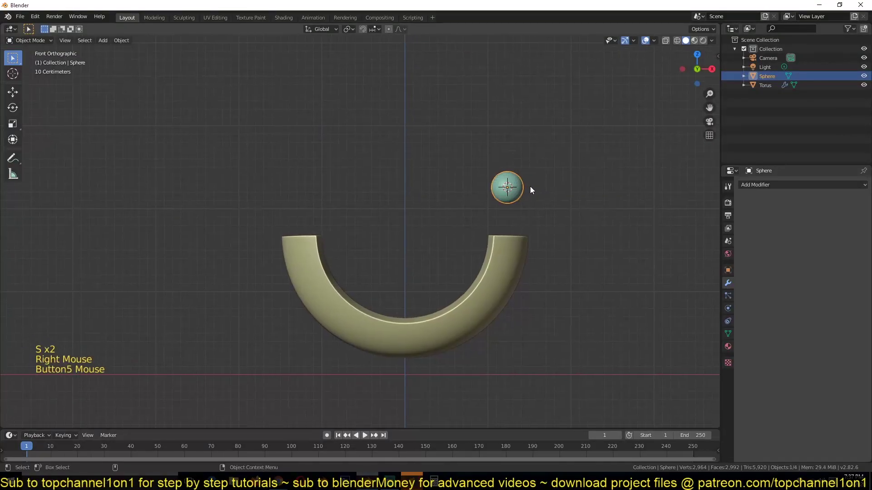
key("g")
left_click(520, 189)
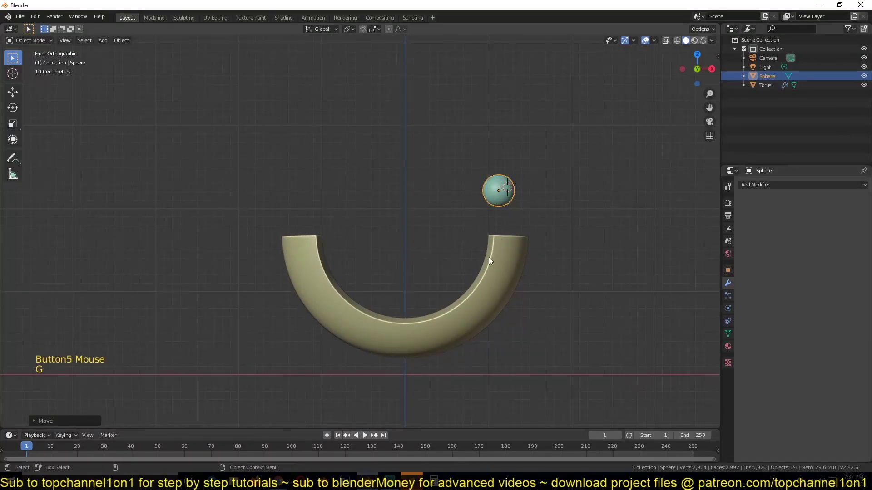
Make the half torus an active rigid body and test-play the simulation
left_click(499, 327)
key("r")
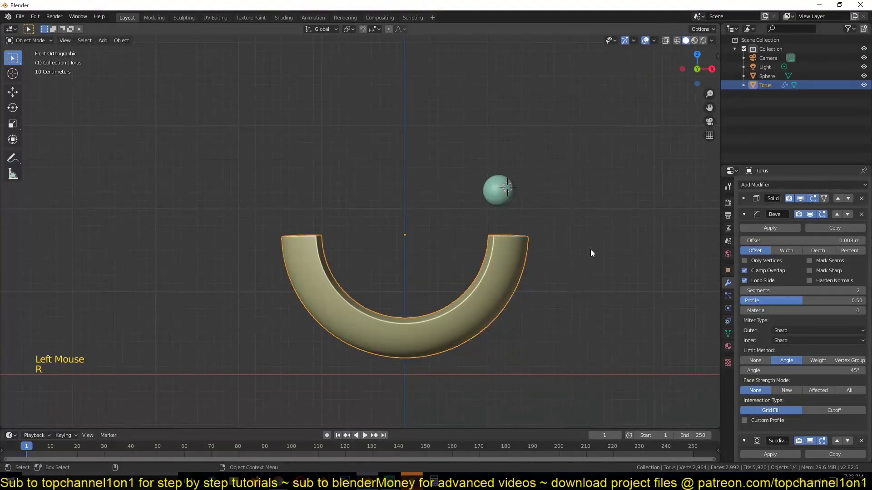
left_click(727, 309)
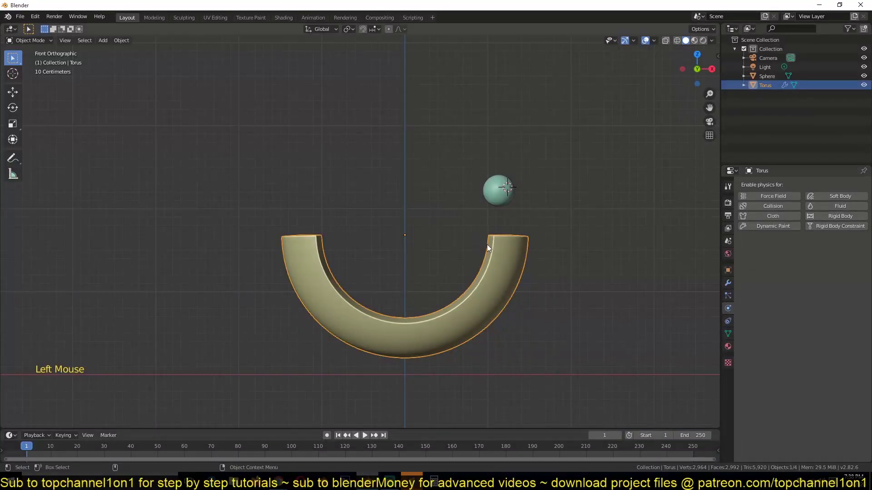
left_click(824, 217)
key("space")
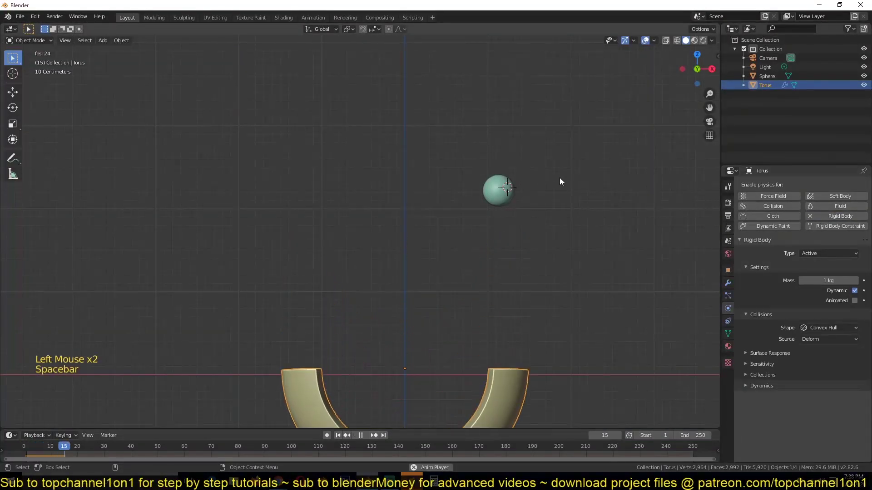
key("Escape")
scroll(462, 181, "down", 2)
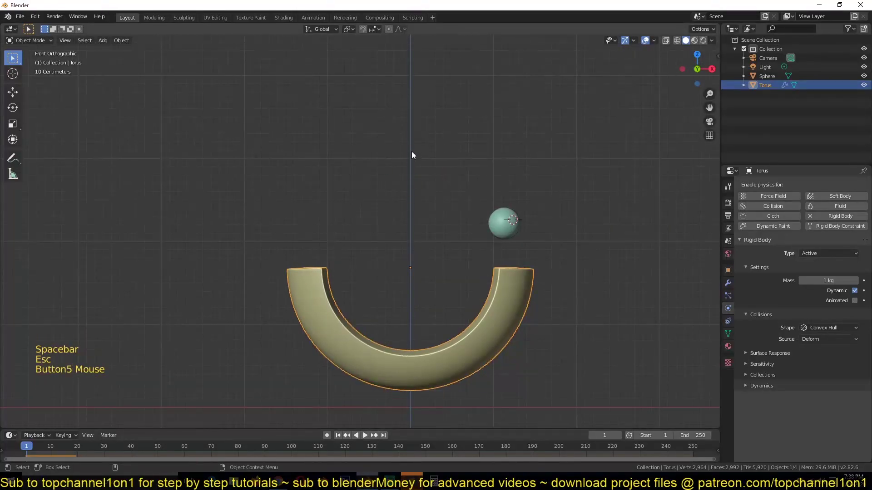
Add a small cube centred above the half torus, higher than the sphere
key("shift+a")
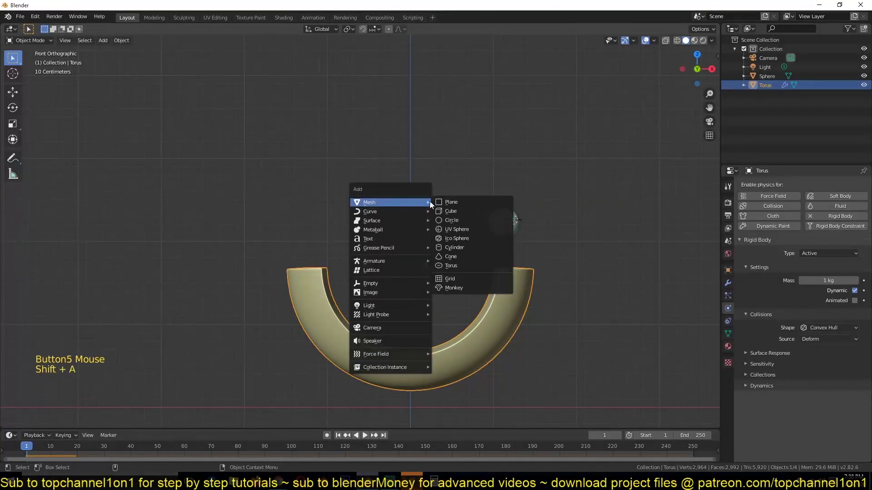
left_click(449, 213)
key("s")
left_click(527, 238)
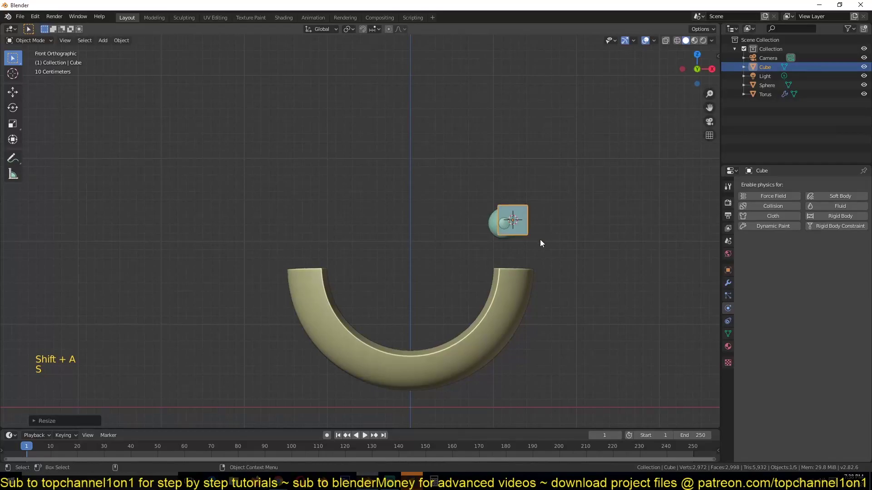
key("g")
left_click(445, 174)
key("s")
left_click(437, 190)
key("g")
left_click(432, 191)
Enable rigid body physics on the cube and set its type to Passive
left_click(836, 217)
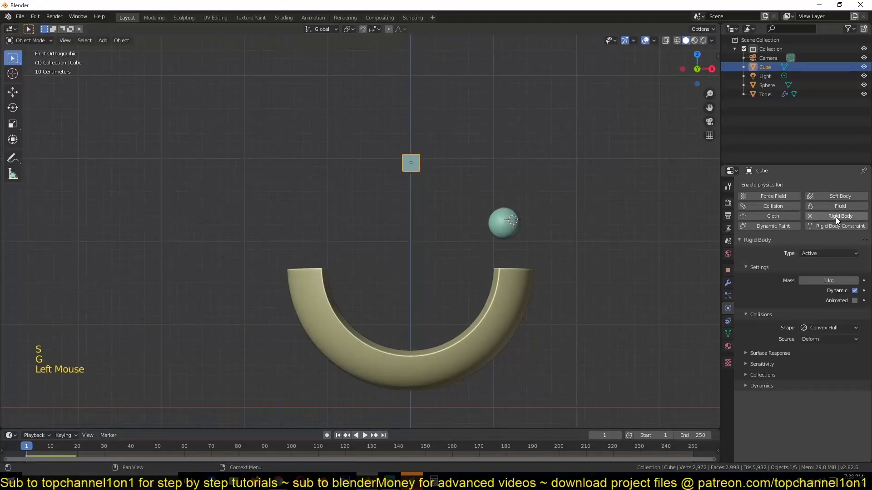
left_click(827, 252)
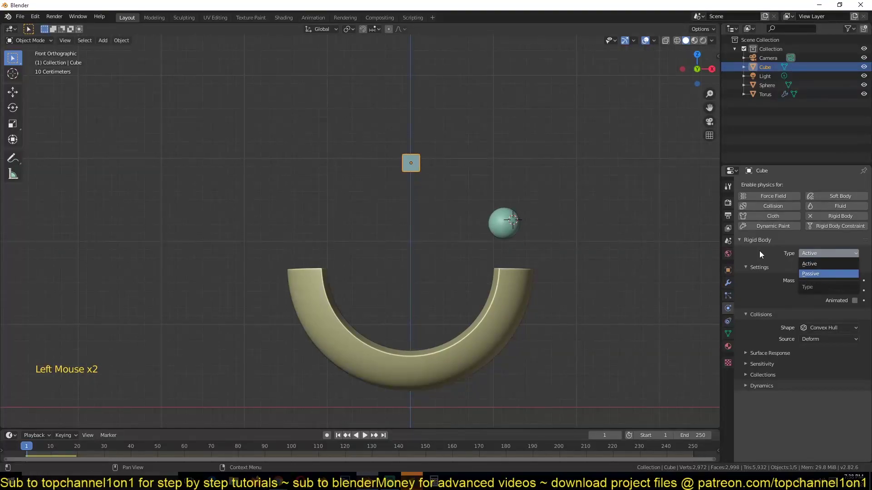
left_click(823, 274)
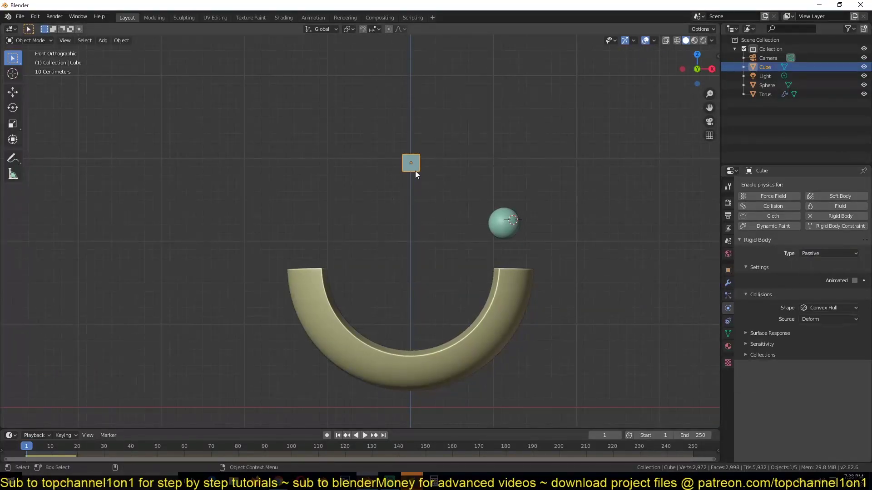
Add a scaled-down plain axes empty and place it just below the cube
key("shift+a")
mouse_move(391, 307)
left_click(470, 307)
key("s")
left_click(505, 250)
key("g")
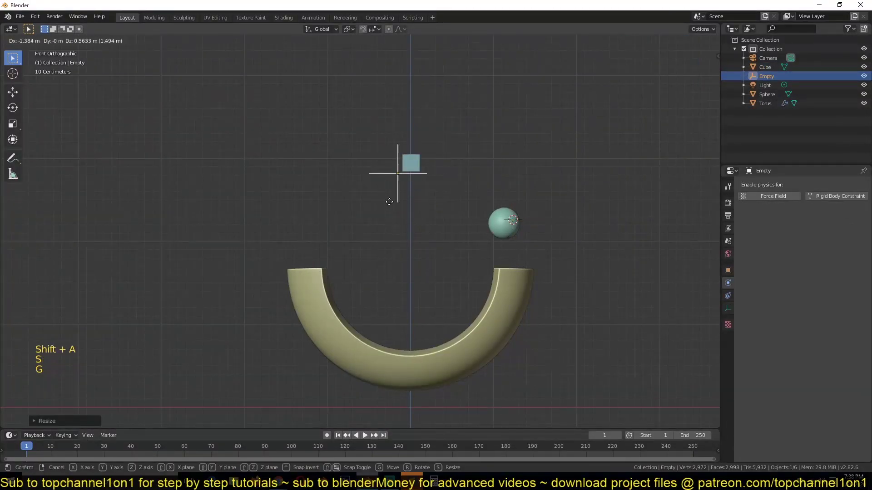
left_click(400, 208)
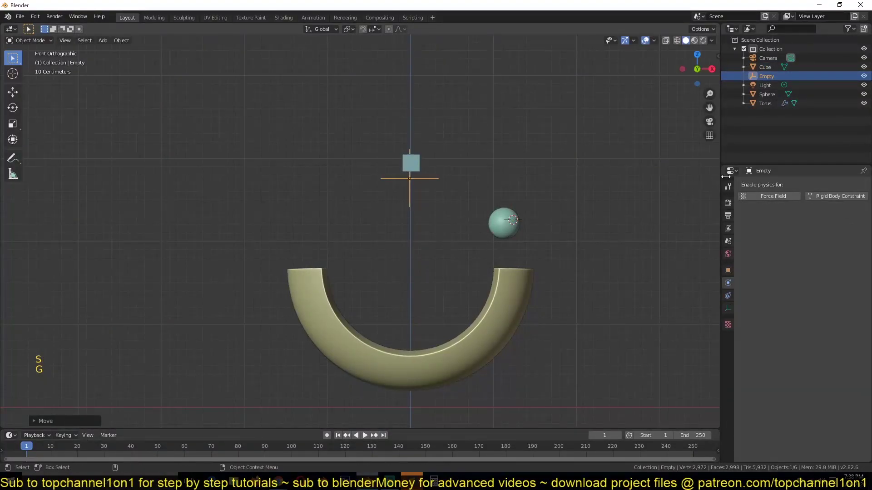
Give the empty a Fixed rigid body constraint linking the Cube to the Torus, and play the simulation
left_click(836, 196)
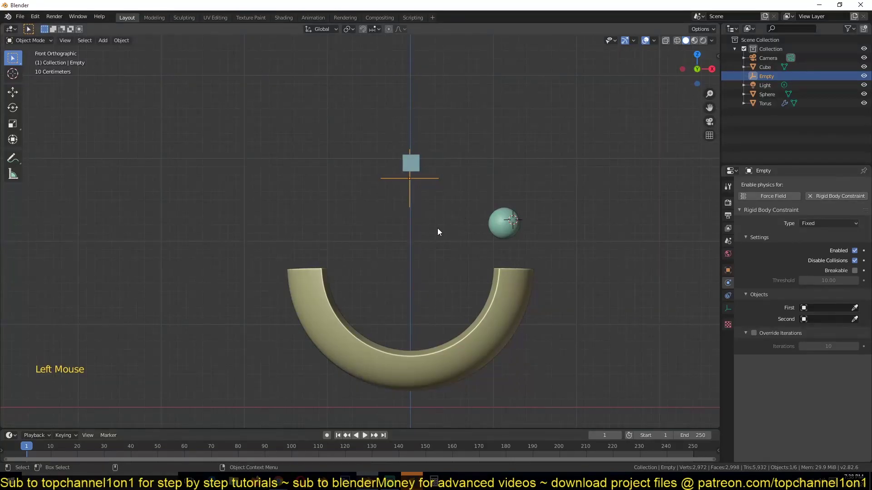
left_click(495, 297)
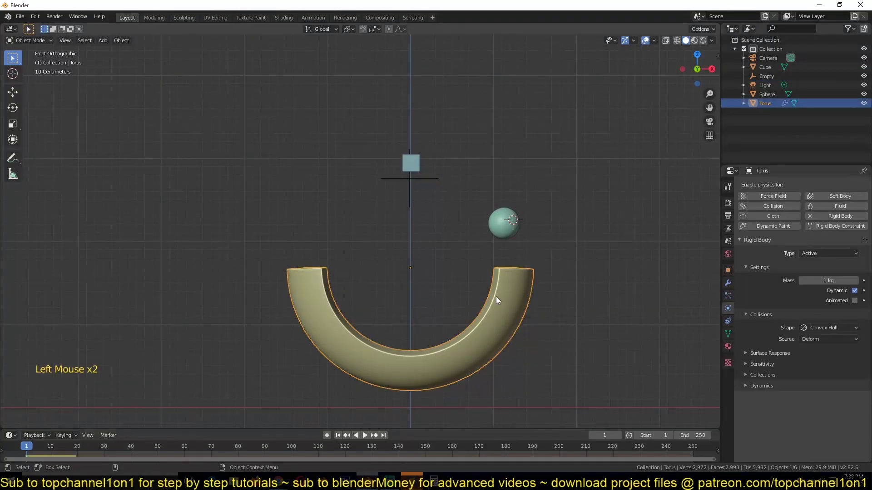
left_click(417, 166)
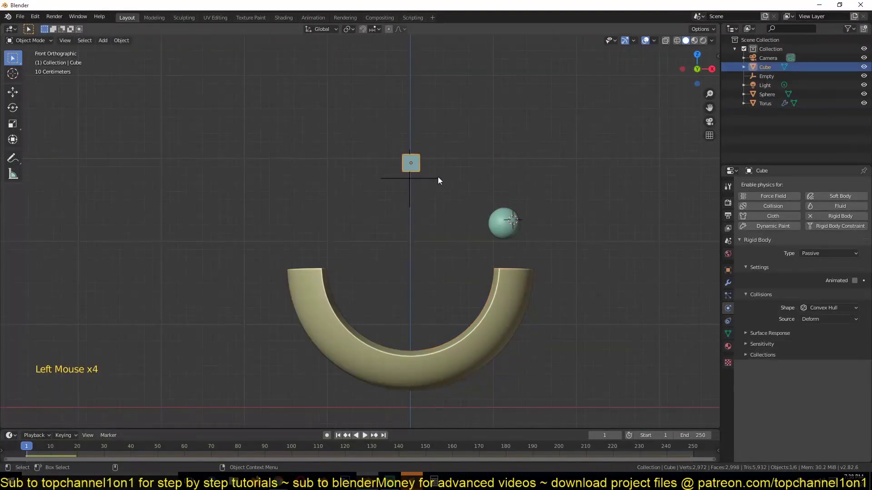
left_click(431, 179)
left_click(854, 308)
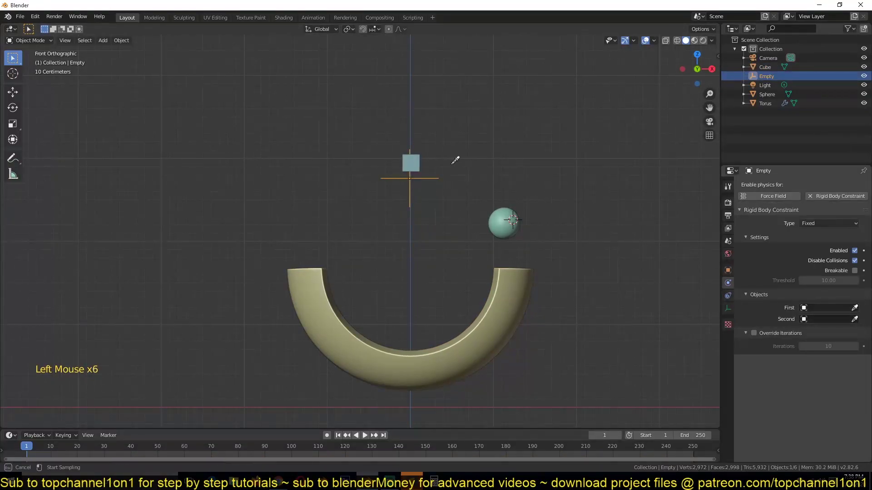
left_click(411, 162)
left_click(854, 319)
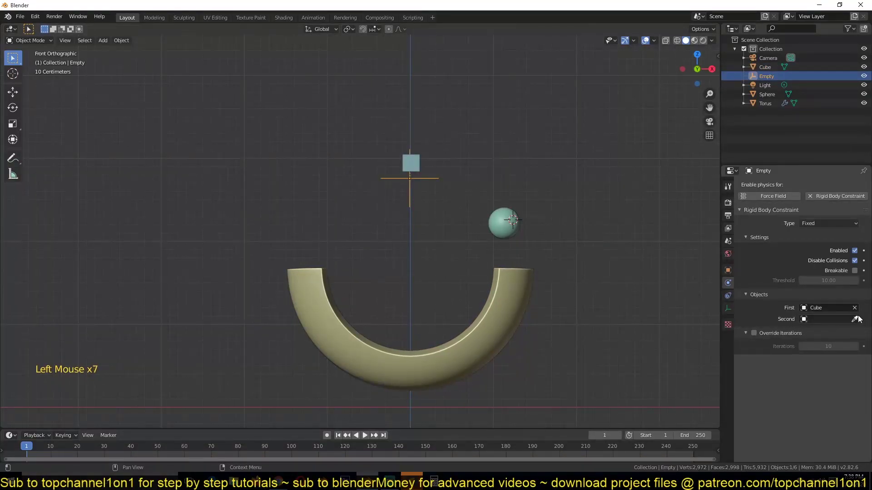
left_click(491, 318)
key("space")
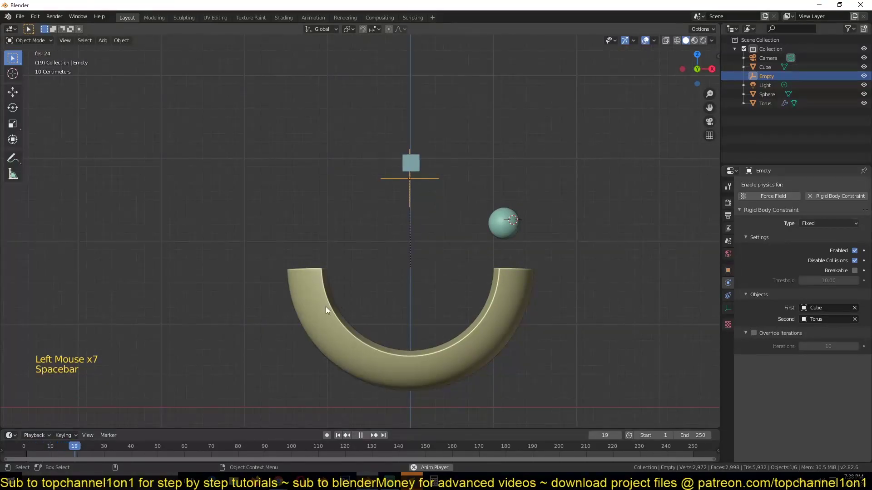
Clear the constraint's second object and replay the simulation to compare the half torus's motion
left_click(855, 319)
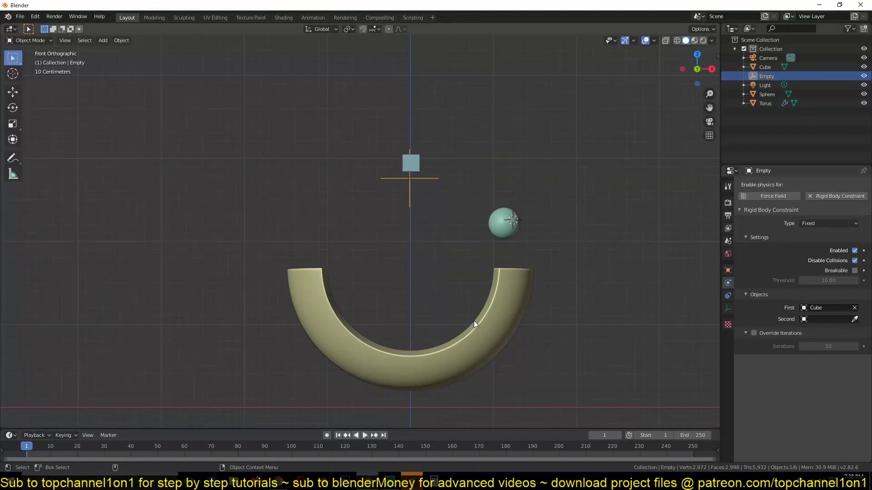
left_click(414, 160)
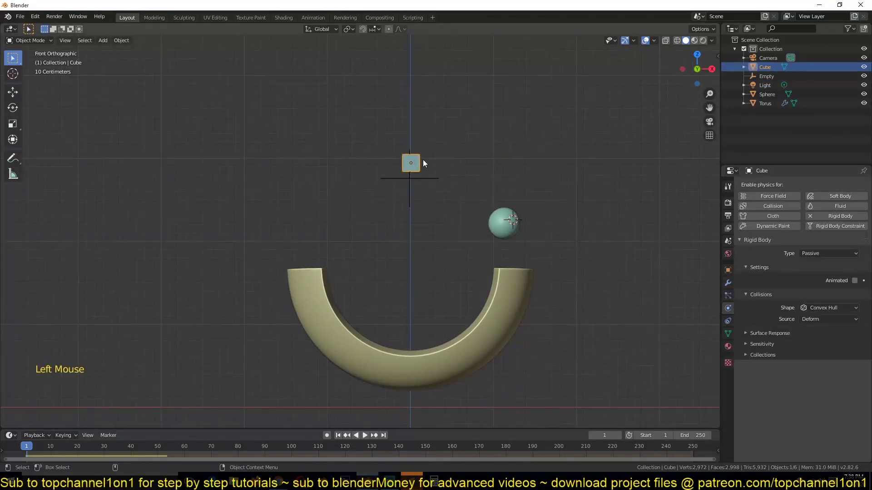
key("space")
key("Escape")
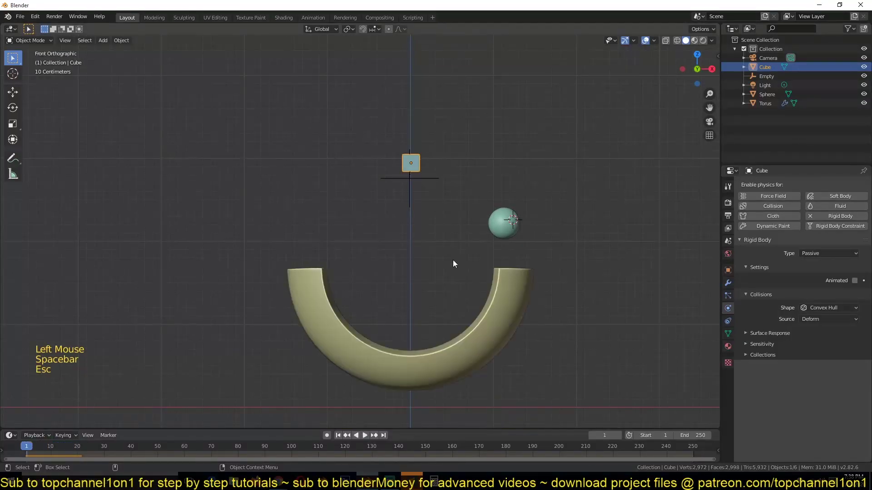
Reassign the Torus as the constraint's second object on the empty and replay the simulation
left_click(502, 317)
left_click(422, 180)
left_click(423, 178)
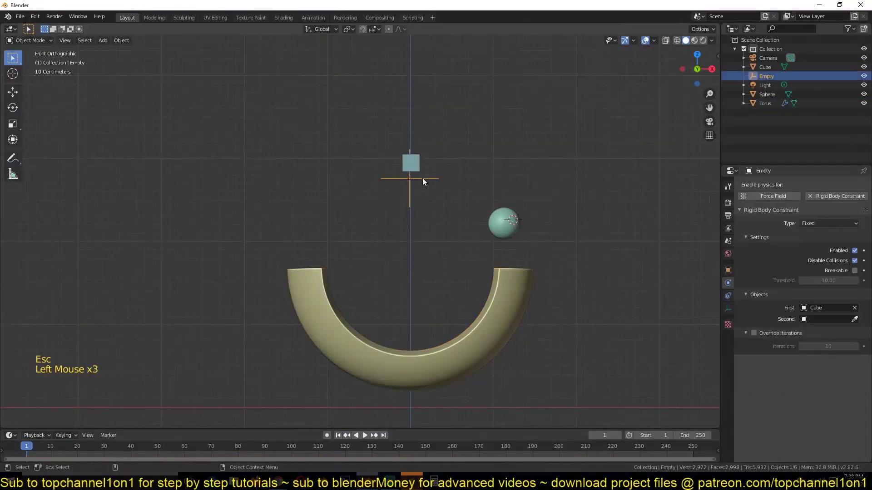
left_click(854, 320)
left_click(521, 312)
key("space")
key("Escape")
Rotate the half torus about -74° around the 3D cursor placed near the empty, and test-play the simulation
left_click(491, 335)
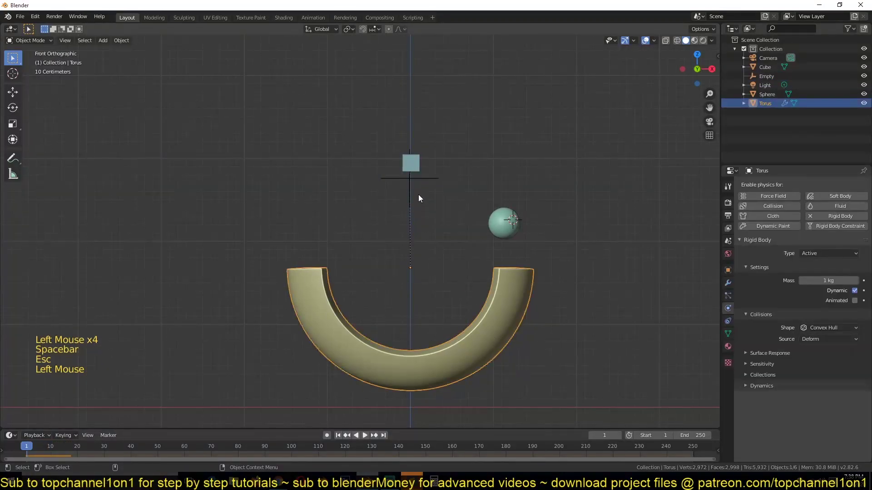
right_click(410, 174, "shift")
key("period")
left_click(497, 173)
key("r")
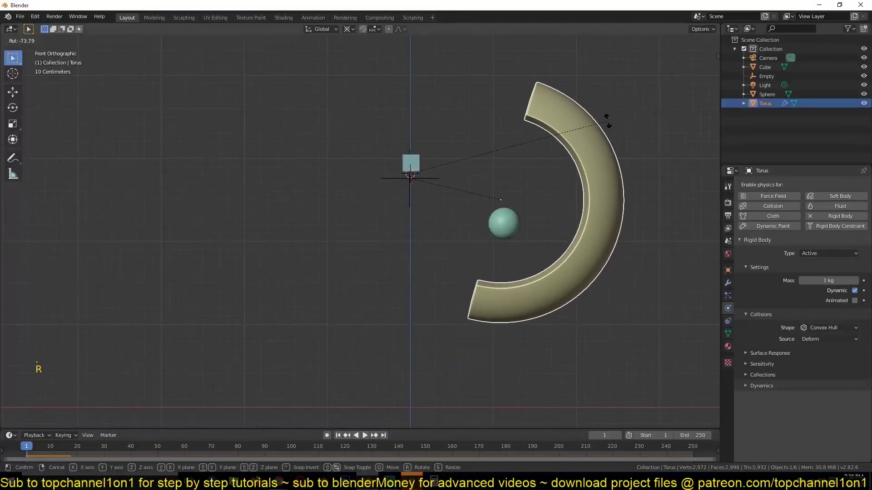
key("space")
key("Escape")
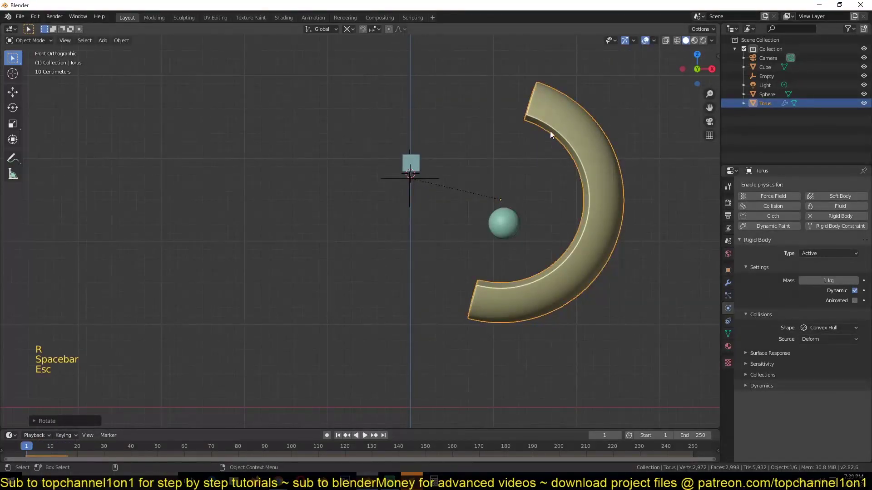
Try sketching the half torus's swing path beneath the cube as a freehand annotation
left_click_drag(580, 378, 315, 327)
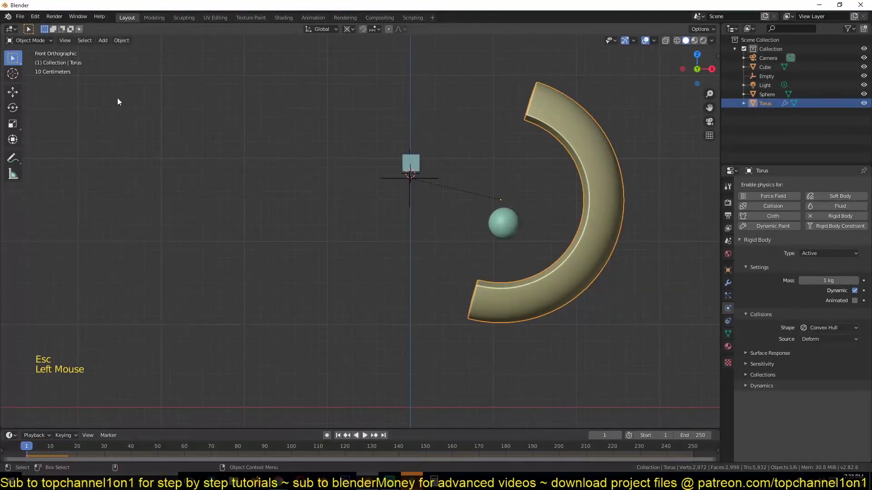
left_click(19, 153)
left_click_drag(653, 140, 265, 313)
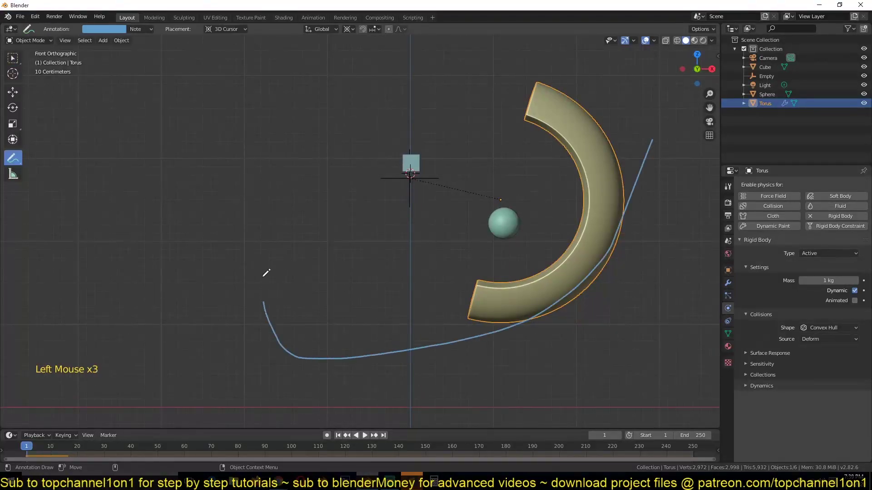
key("ctrl+z")
key("ctrl+z")
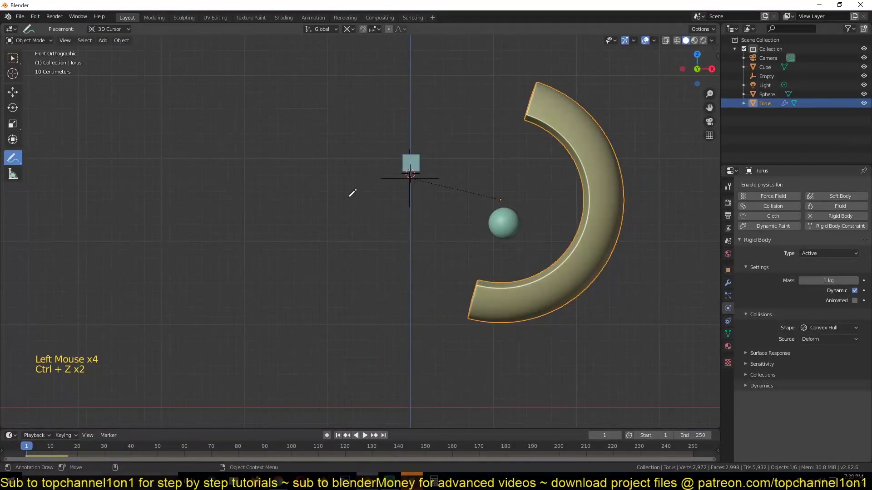
Switch to the Move tool, check the empty's constraint settings, and select the half torus
left_click(13, 92)
left_click(406, 203)
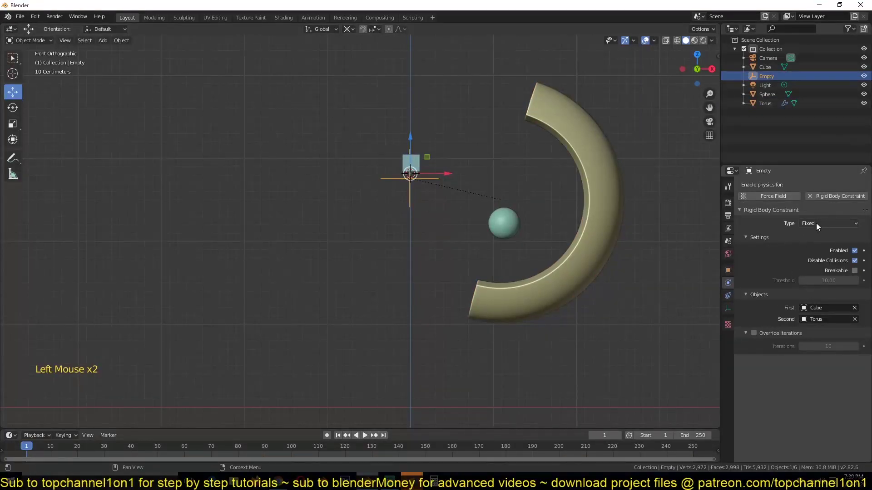
left_click(604, 183)
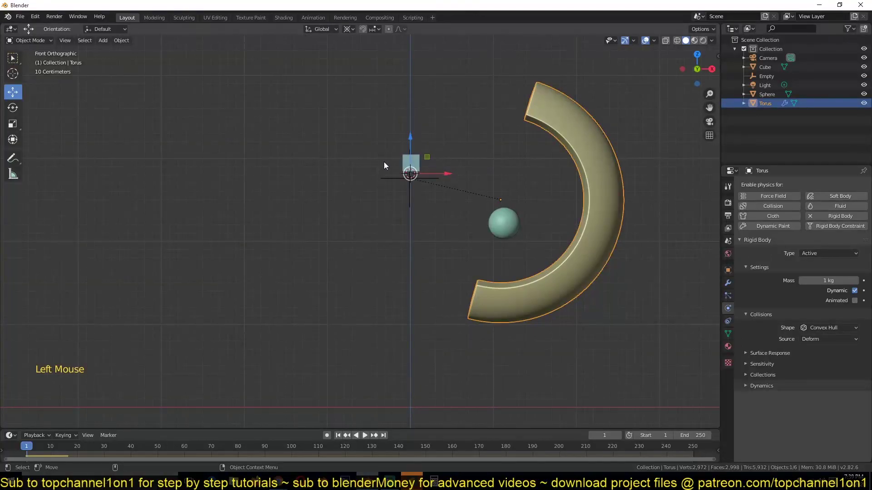
Select the empty and test-play the simulation with its Fixed constraint
left_click(400, 159)
left_click(409, 175)
left_click(387, 175)
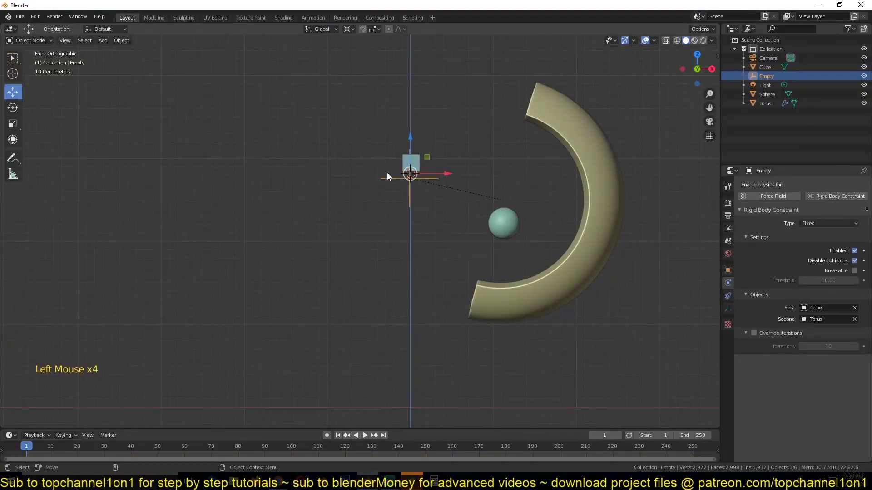
key("space")
key("Escape")
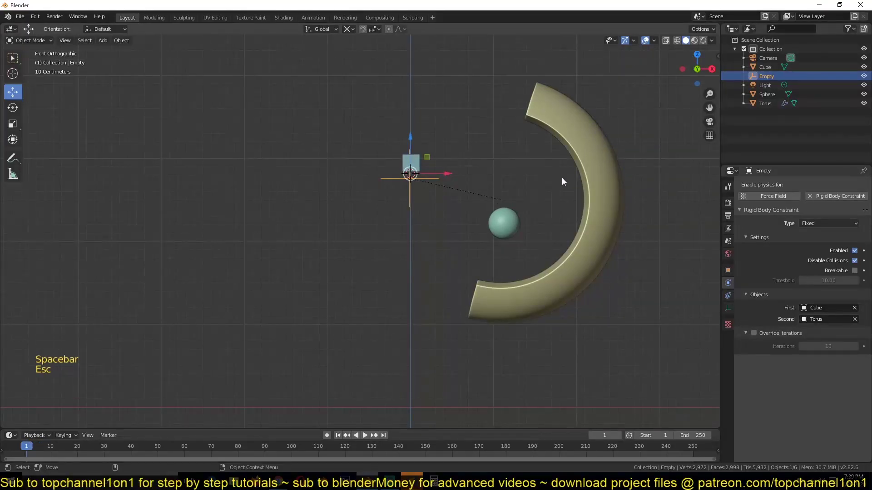
Change the empty's rigid body constraint type to Point and test-play the half torus's swing from several angles
left_click(809, 225)
left_click(821, 224)
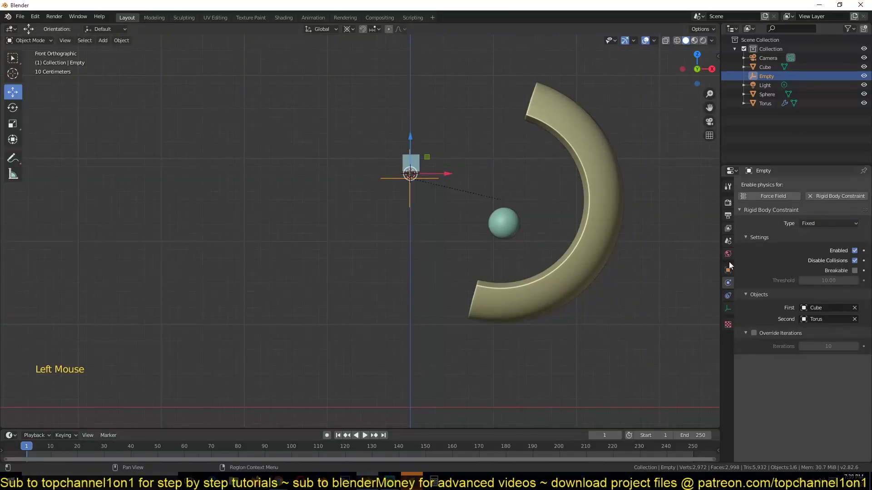
left_click(821, 223)
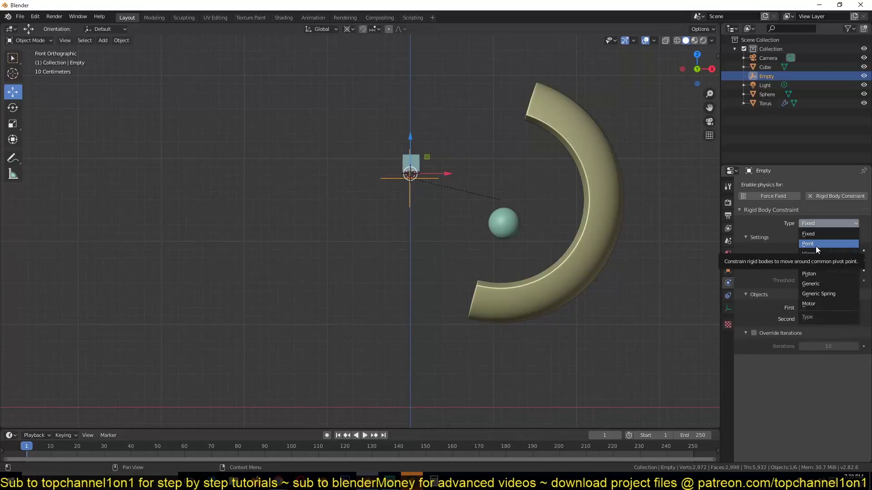
left_click(815, 244)
key("space")
middle_click_drag(628, 188, 364, 223)
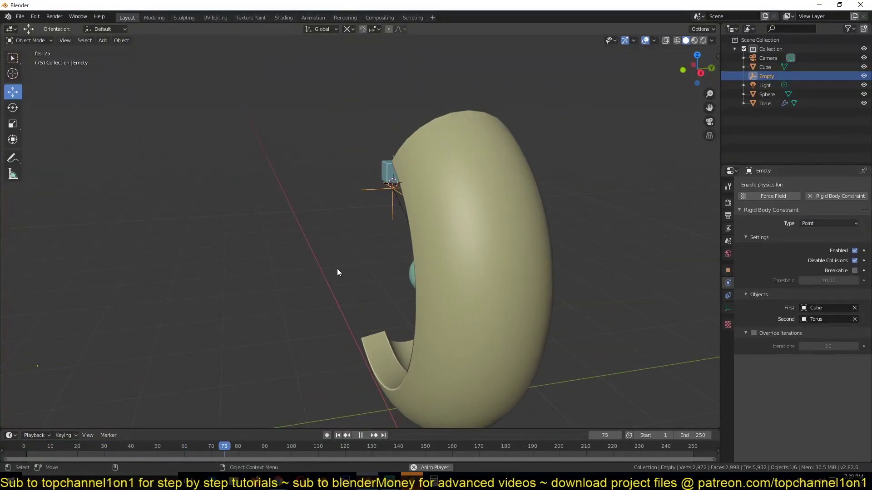
key("Escape")
middle_click_drag(407, 282, 505, 249)
key("space")
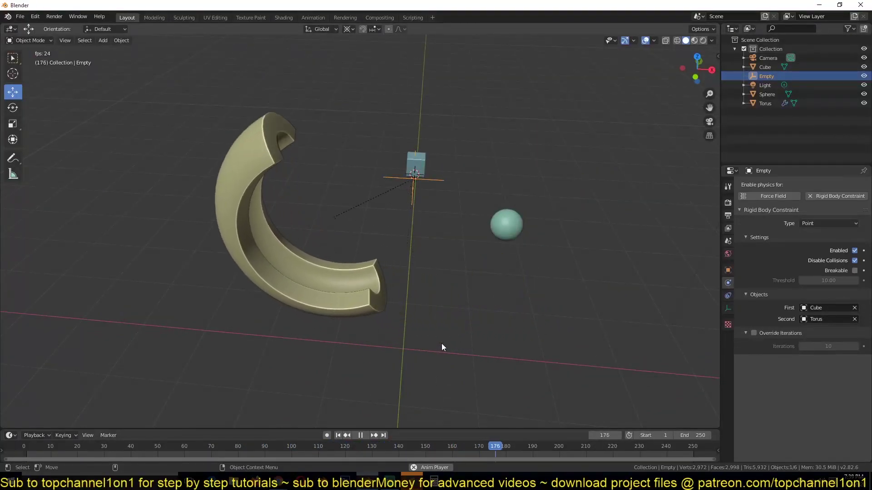
key("KP_1")
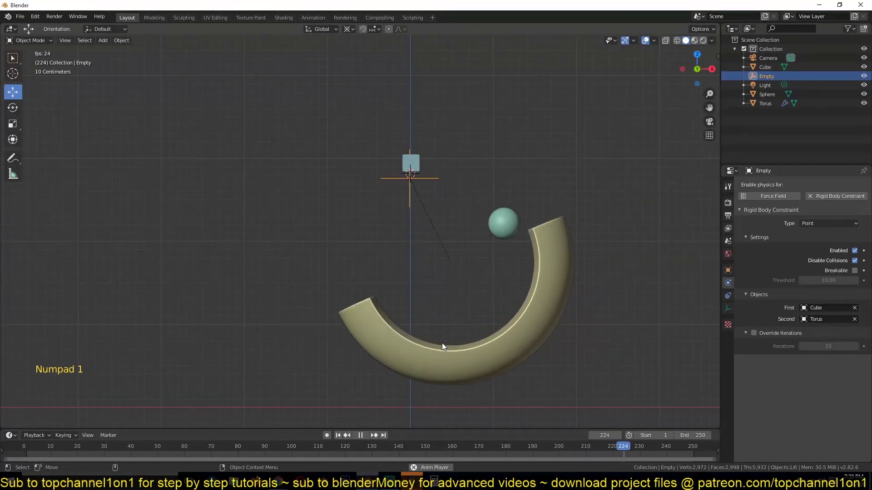
key("Escape")
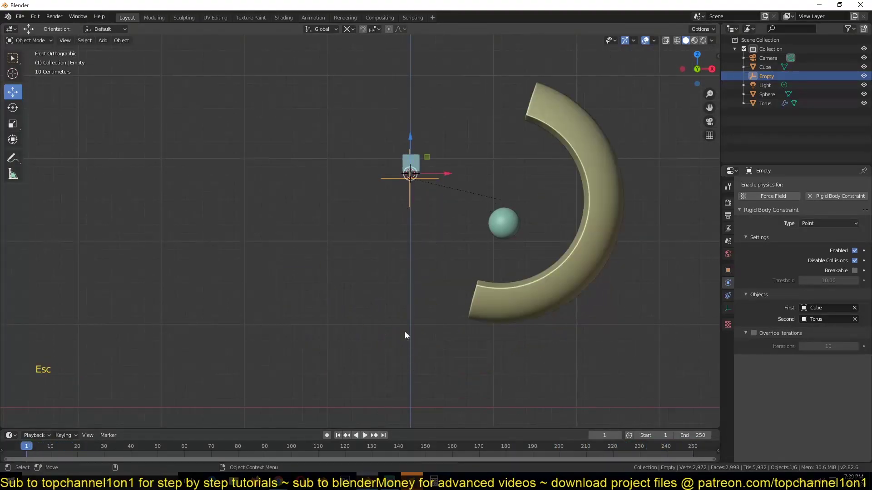
Set the empty's rigid body constraint type to Hinge, test-play the simulation, and check the half torus's rigid body settings
left_click(825, 225)
left_click(822, 252)
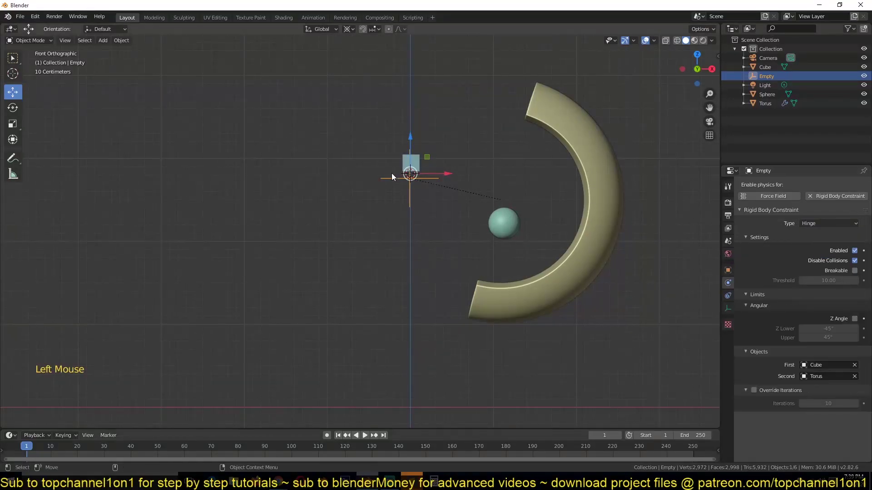
key("space")
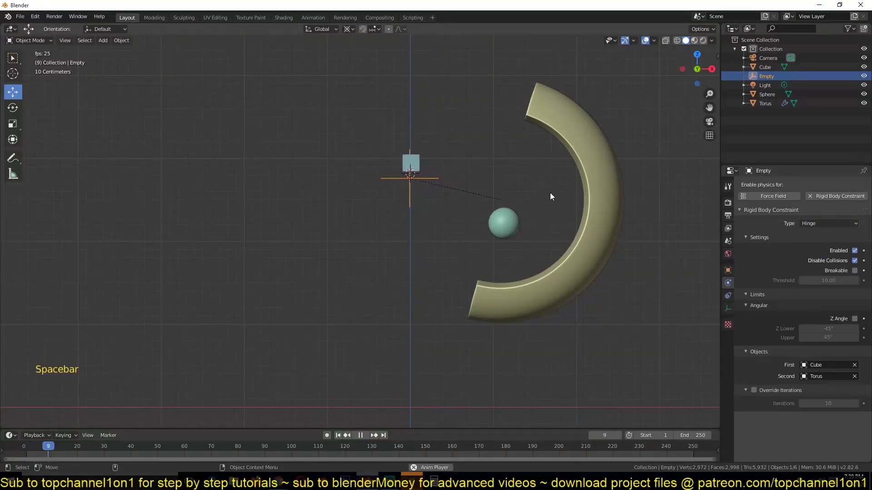
key("Escape")
middle_click_drag(550, 192, 524, 214)
key("space")
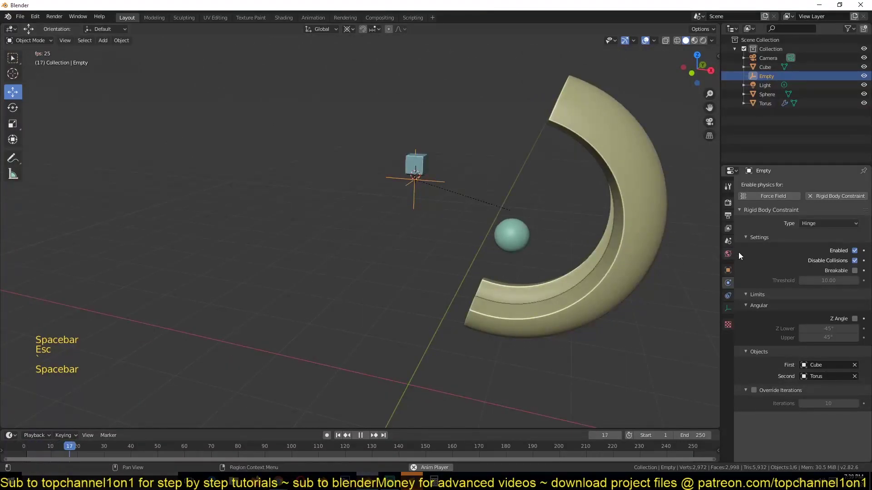
left_click(580, 277)
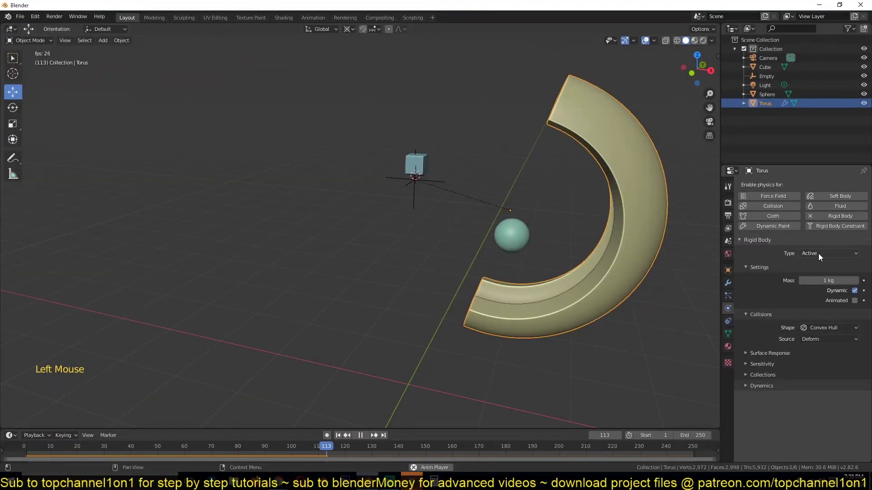
Display the empty as a Single Arrow with a size of 1.9 m
left_click(392, 182)
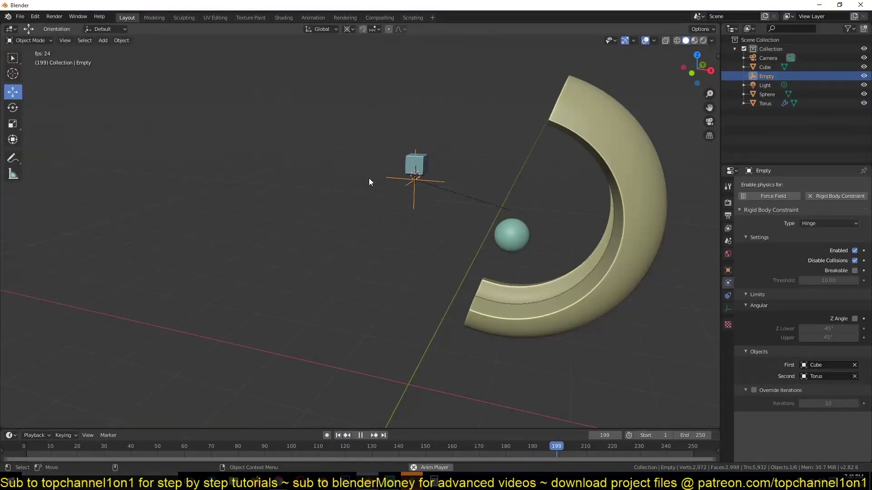
left_click(728, 309)
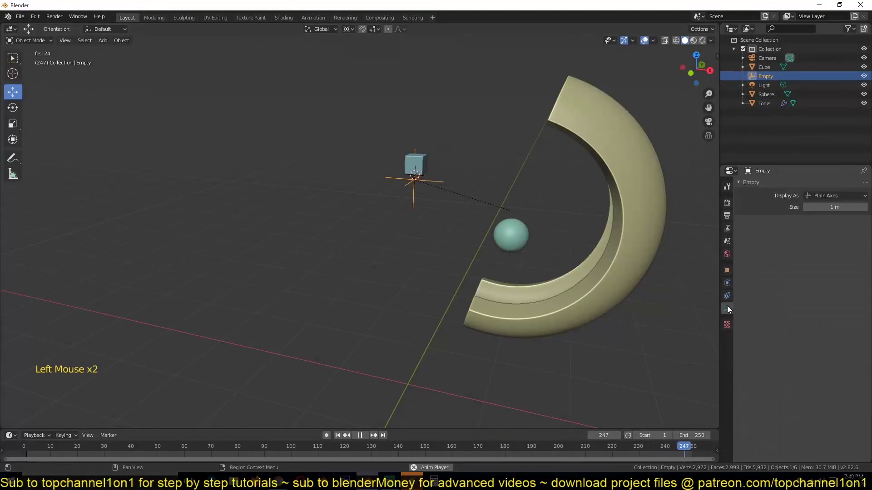
left_click(835, 196)
left_click(823, 226)
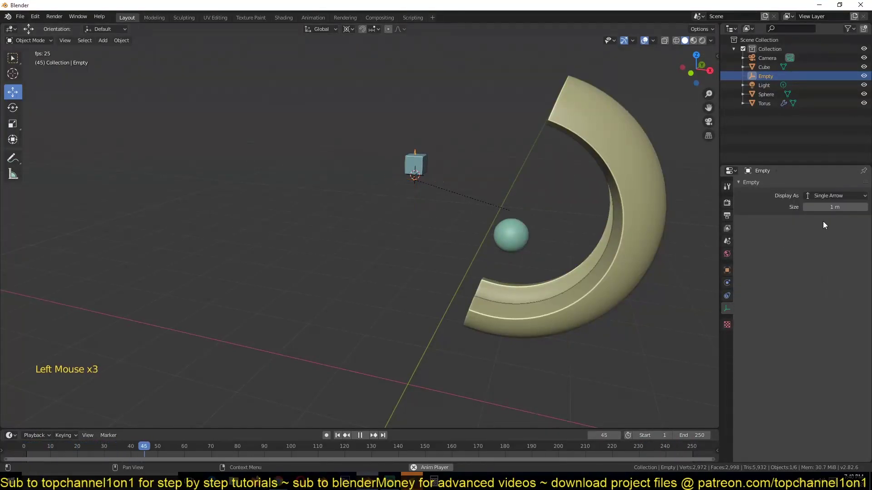
mouse_move(803, 207)
left_mouse_down()
mouse_move(831, 208)
mouse_move(802, 209)
left_mouse_up()
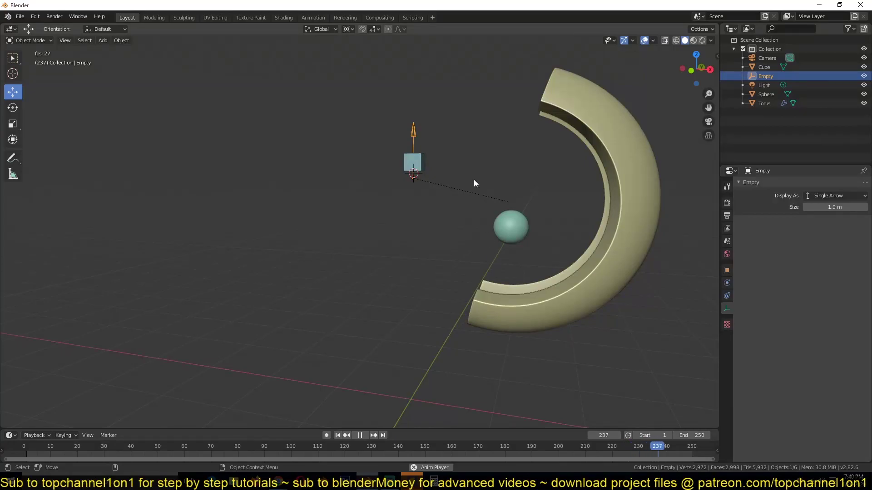
Rotate the empty 90° around the global X axis and replay the simulation from the front view
type("rx90")
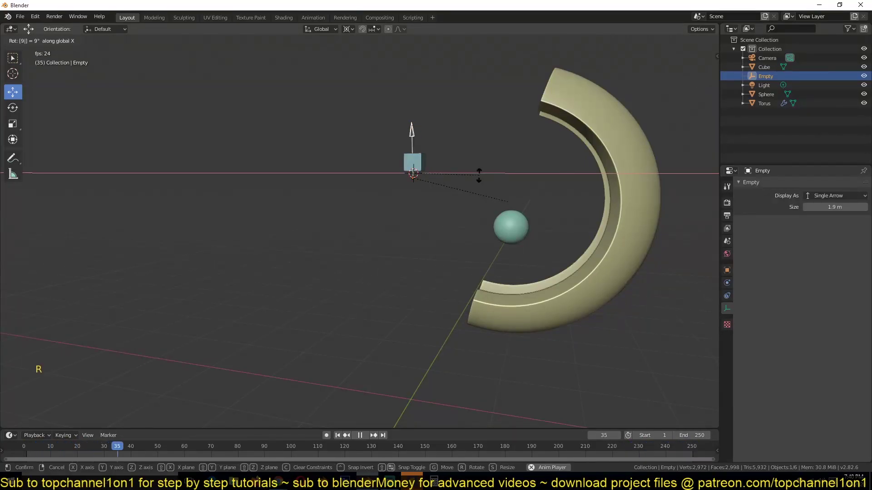
key("Return")
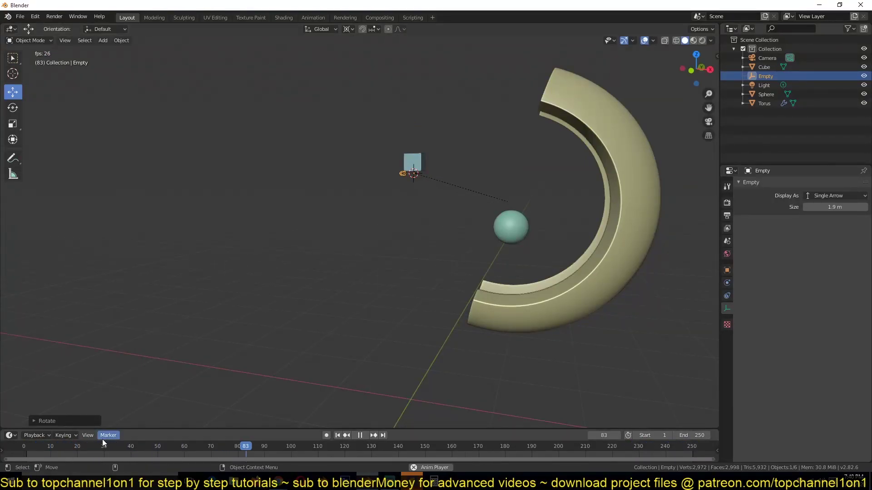
key("Escape")
key("space")
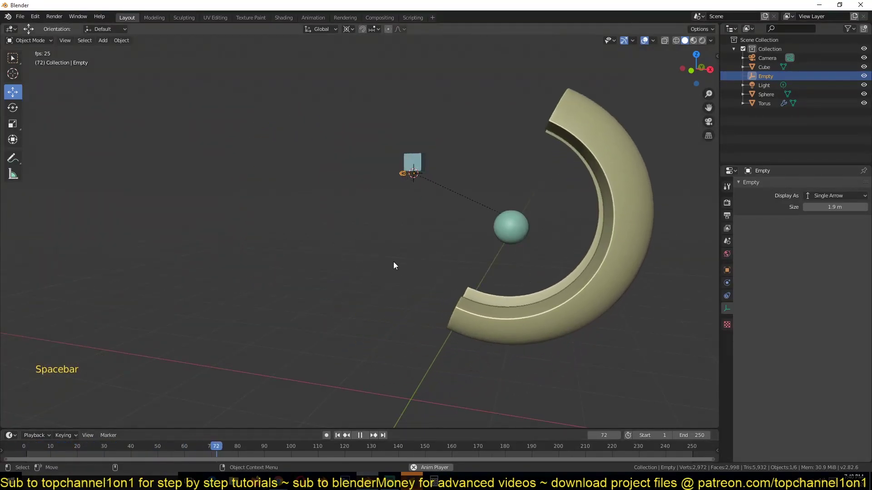
key("KP_1")
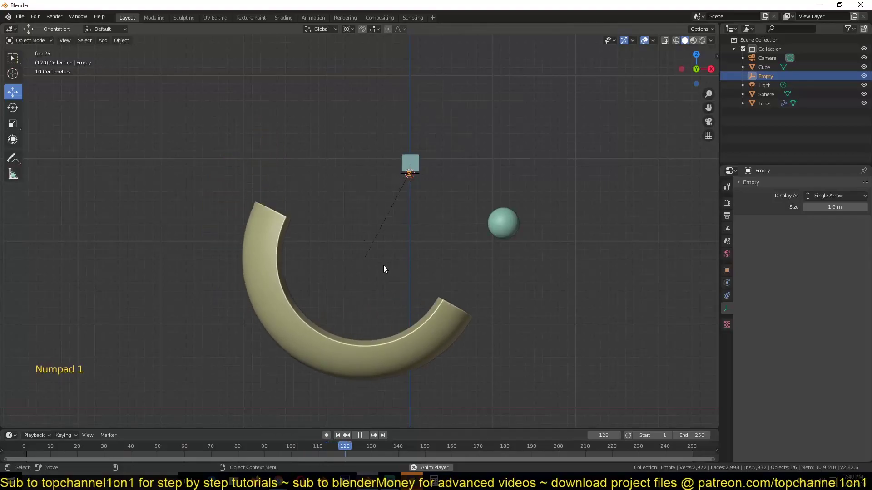
key("Escape")
Move the sphere about 0.5 m down so it sits just above the half torus's lower end
left_click(514, 223)
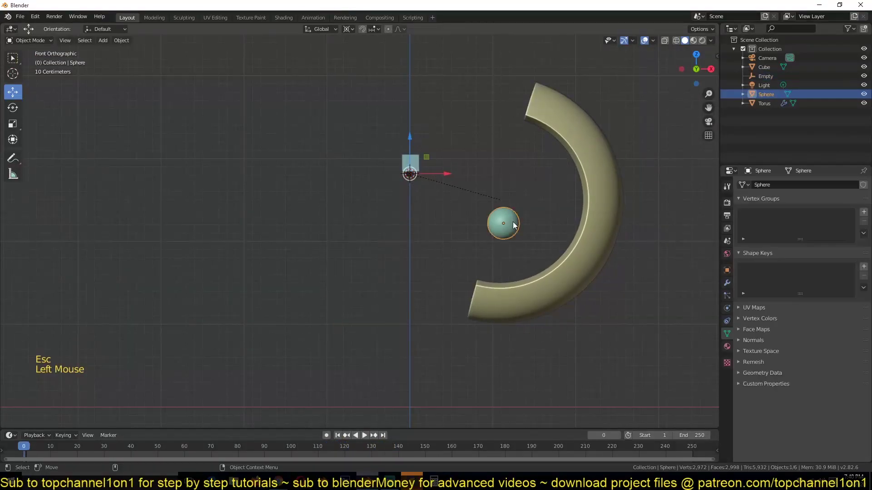
key("g")
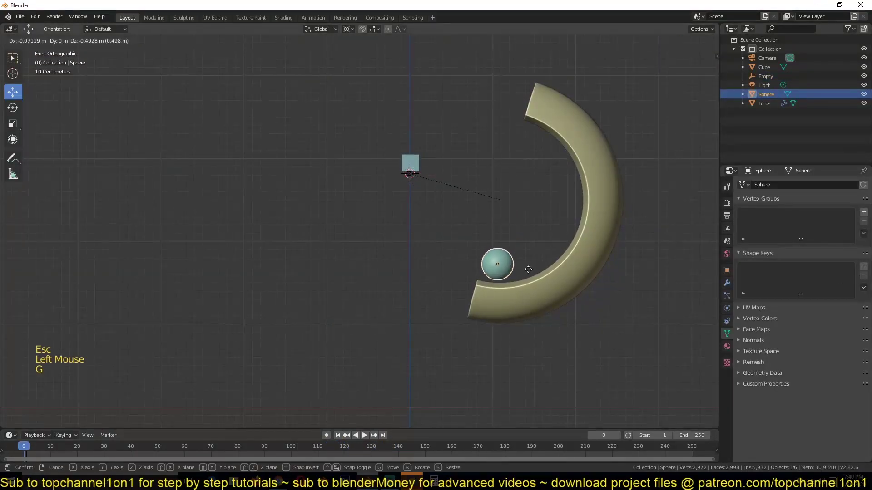
left_click(529, 272)
Make the sphere an active rigid body and test-play its collision with the half torus
left_click(727, 309)
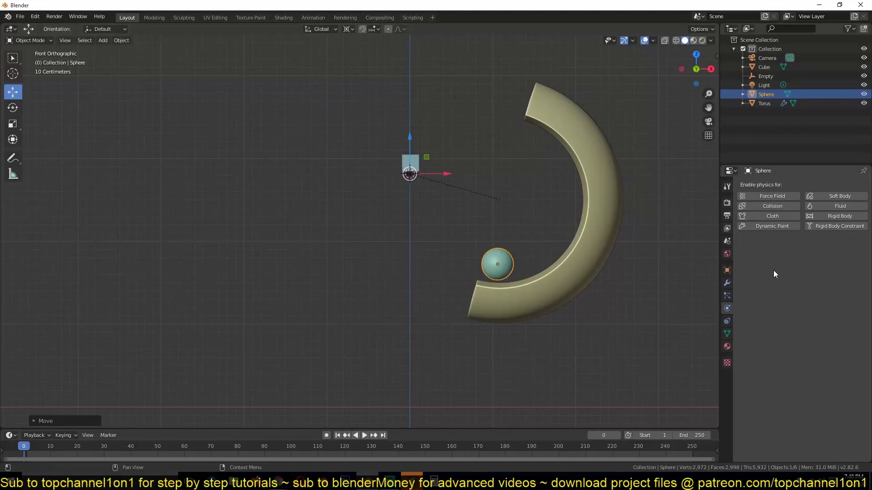
left_click(831, 217)
key("space")
key("Escape")
key("space")
key("Escape")
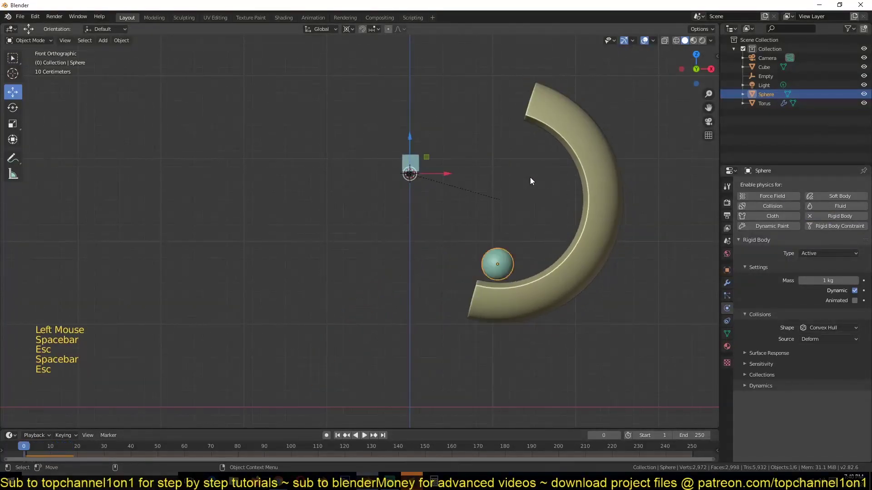
key("space")
key("Escape")
Try outlining the half torus's actual shape and the sphere's path as freehand annotations, and undo the strokes
double_click(573, 180)
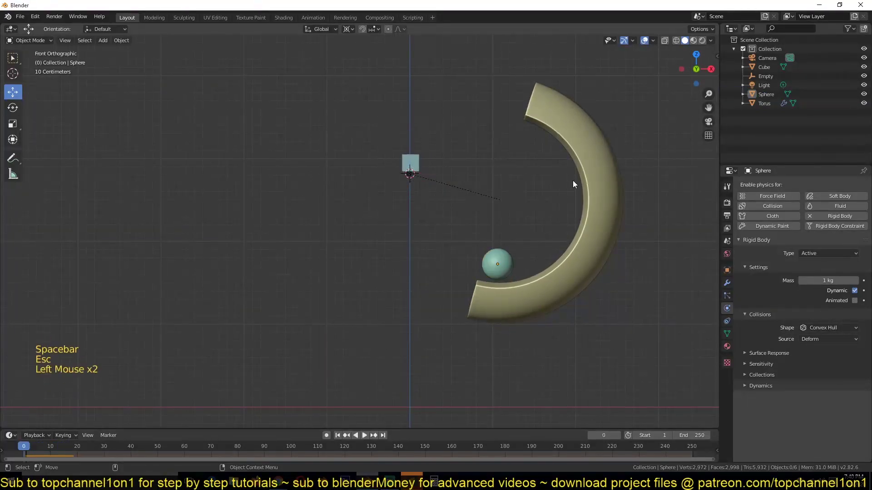
left_click(597, 160)
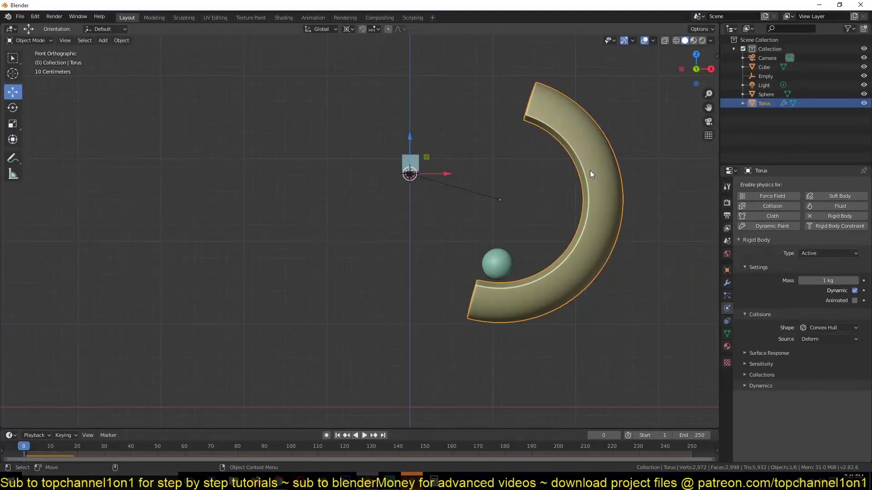
left_click(13, 158)
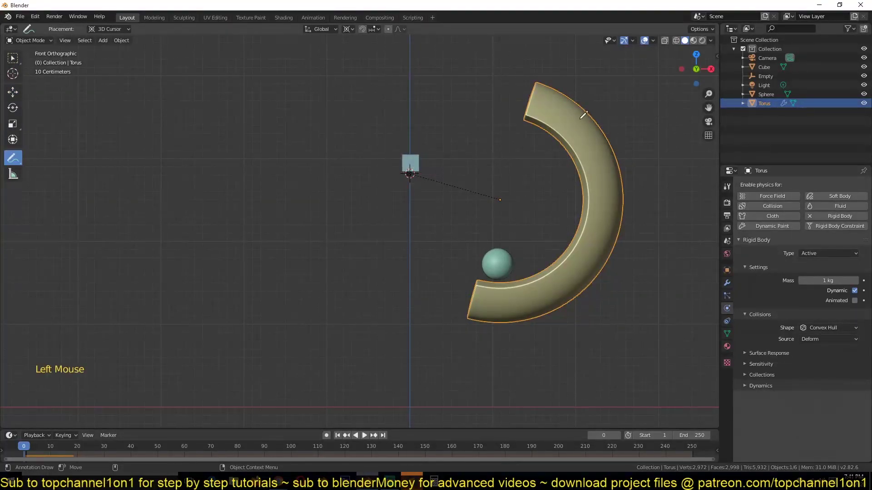
left_click_drag(463, 320, 478, 276)
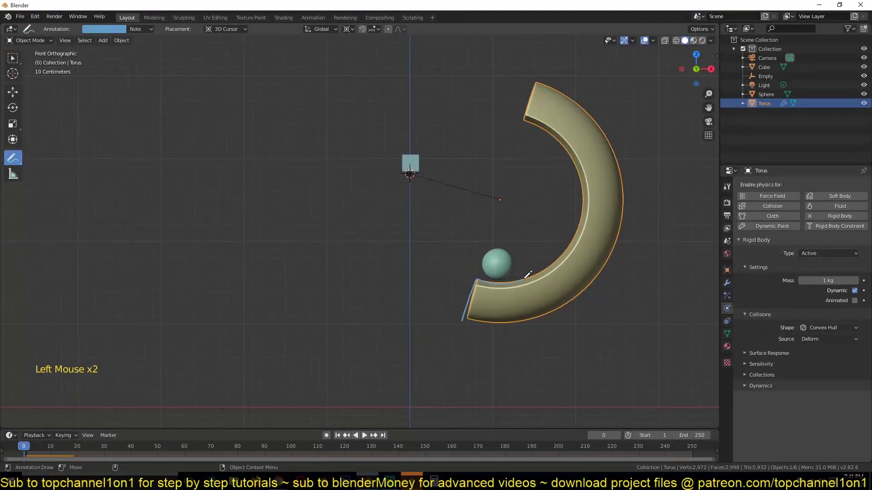
mouse_move(541, 73)
left_mouse_down()
mouse_move(635, 172)
mouse_move(528, 325)
left_mouse_up()
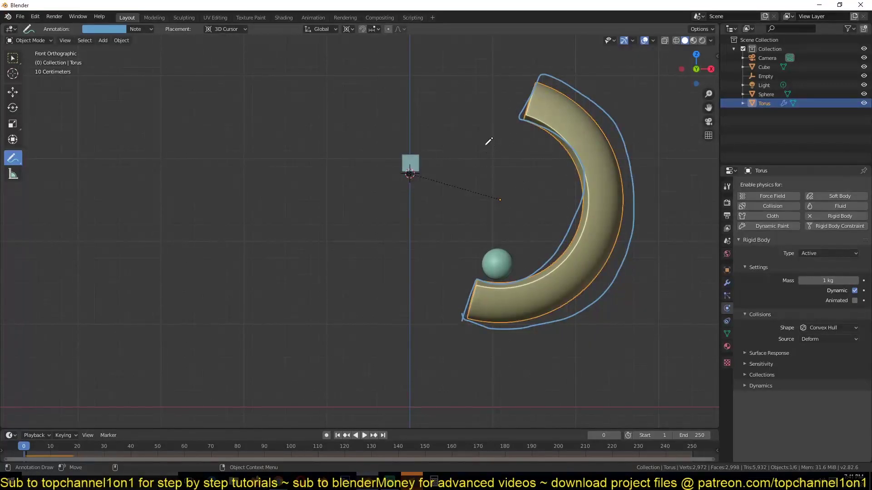
left_click(500, 266)
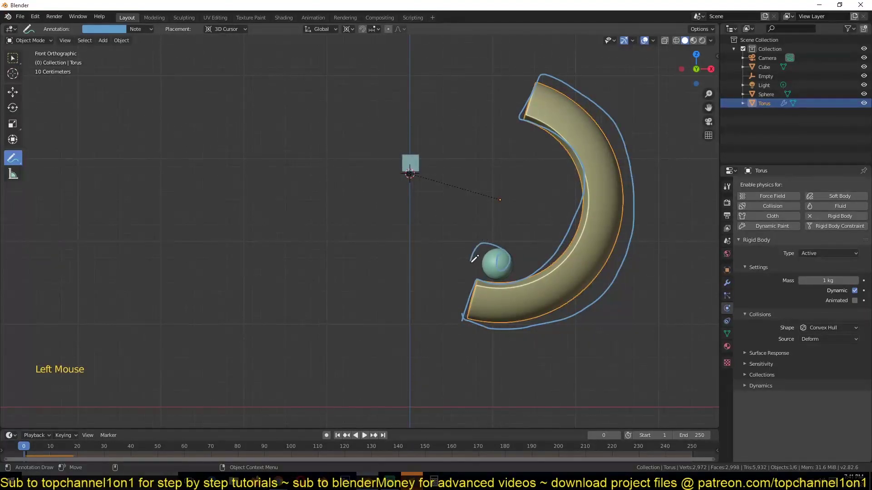
key("ctrl+z")
key("ctrl+z")
key("ctrl+z")
key("ctrl+z")
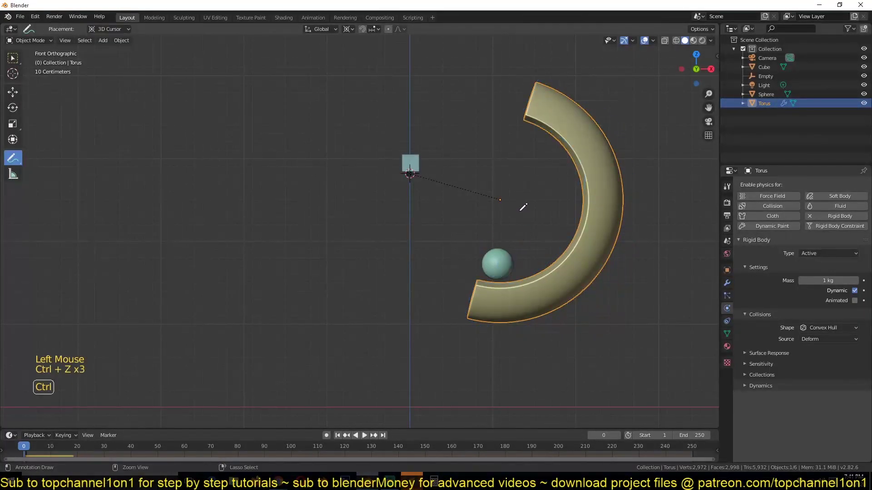
Annotate the half torus's closed convex hull outline, replay the simulation, and sketch the sphere's path away from it
left_click_drag(466, 321, 519, 133)
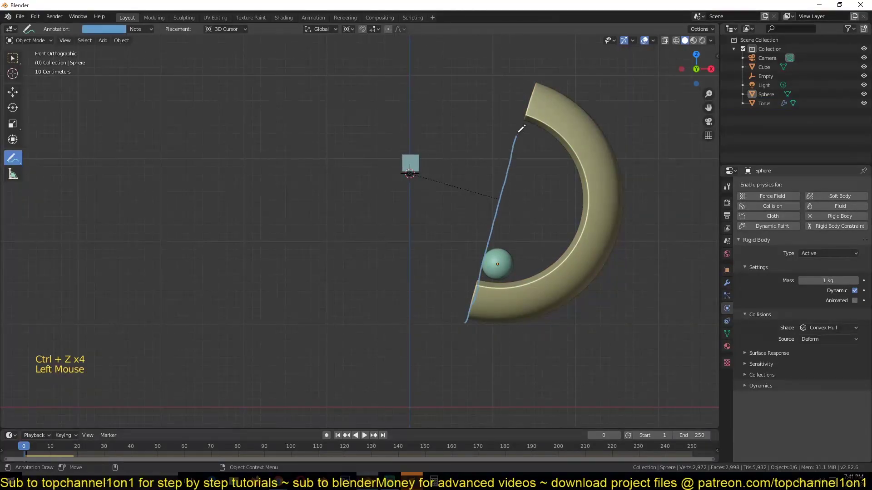
mouse_move(535, 80)
left_mouse_down()
mouse_move(608, 169)
mouse_move(530, 309)
mouse_move(470, 323)
left_mouse_up()
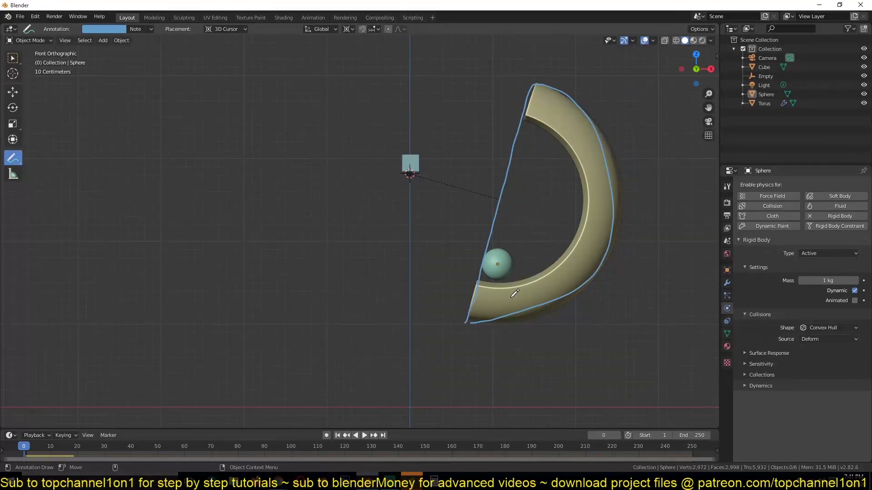
key("space")
key("Escape")
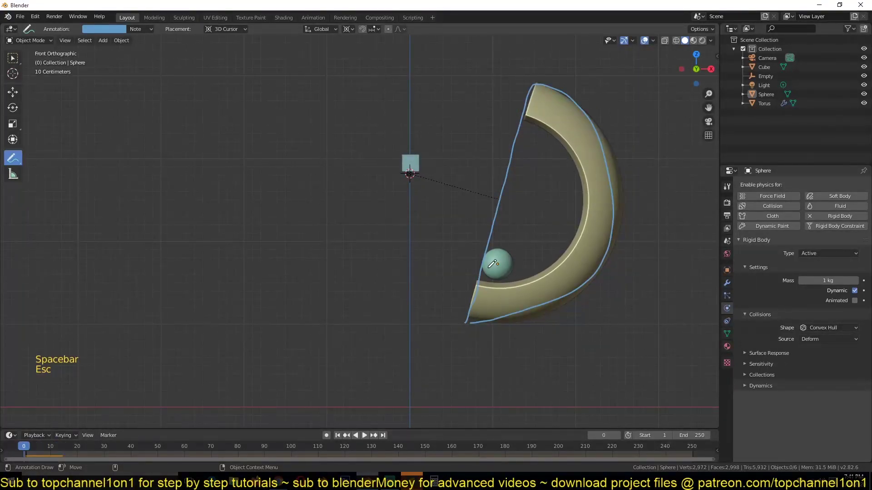
mouse_move(479, 257)
left_mouse_down()
mouse_move(499, 275)
mouse_move(419, 283)
left_mouse_up()
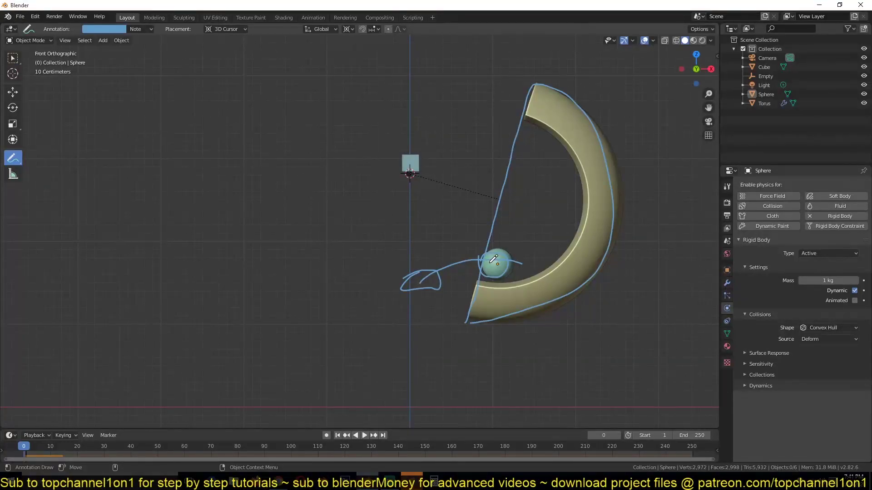
Select the half torus and annotate a freehand outline following its actual curved shape, including the inner hollow
left_click(13, 92)
left_click(558, 124)
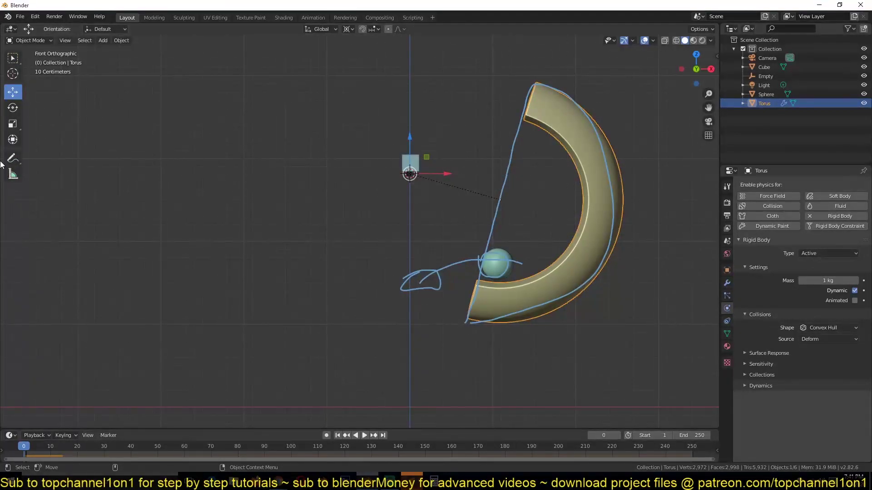
left_click(13, 158)
mouse_move(563, 168)
left_mouse_down()
mouse_move(499, 276)
mouse_move(439, 333)
mouse_move(521, 59)
left_mouse_up()
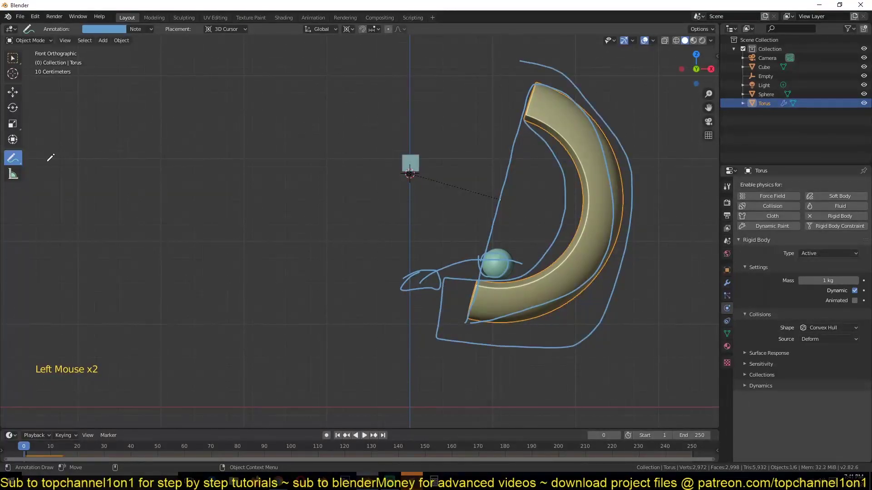
Erase parts of the annotation strokes, then delete the whole annotation layer to clear the view
mouse_move(592, 99)
left_mouse_down("ctrl")
mouse_move(635, 250)
mouse_move(424, 323)
mouse_move(405, 278)
left_mouse_up("ctrl")
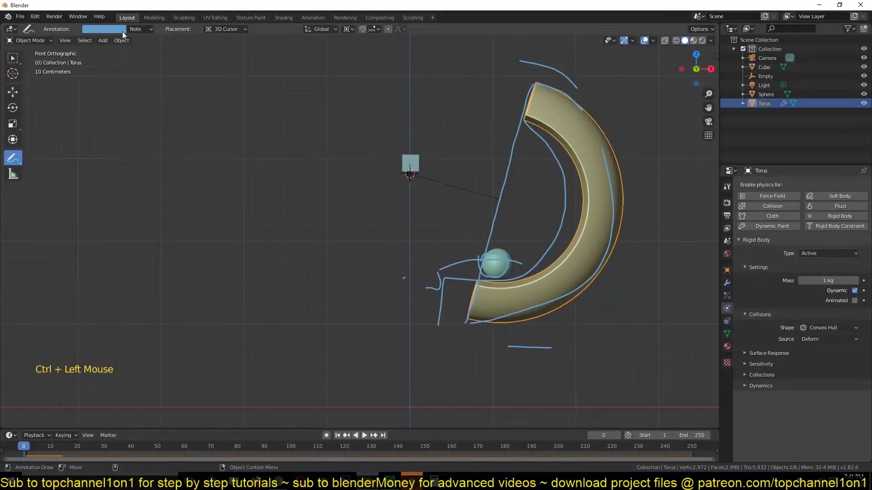
left_click(112, 32)
left_click(197, 67)
left_click(389, 481)
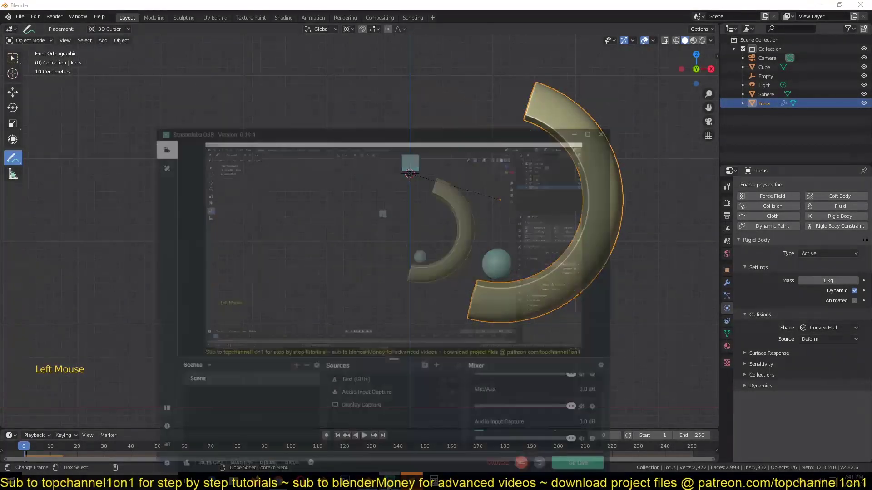
left_click(389, 484)
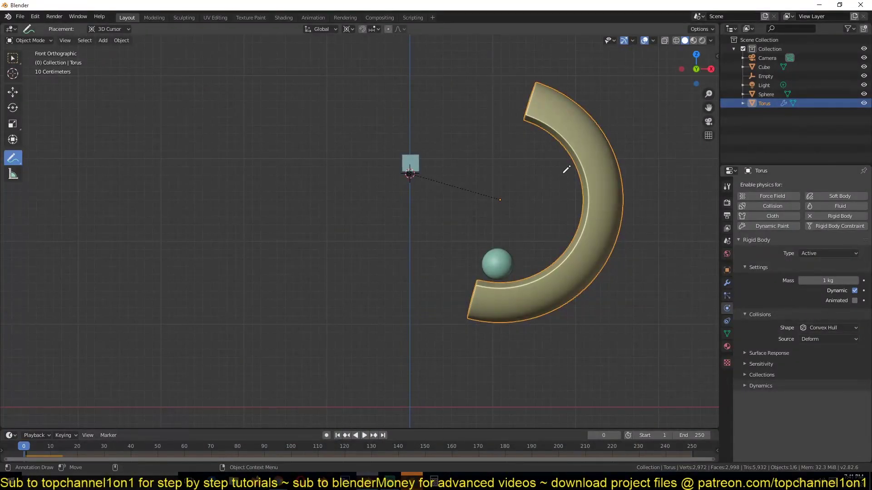
Set the half torus's rigid body collision shape to Mesh and play the simulation
left_click(12, 91)
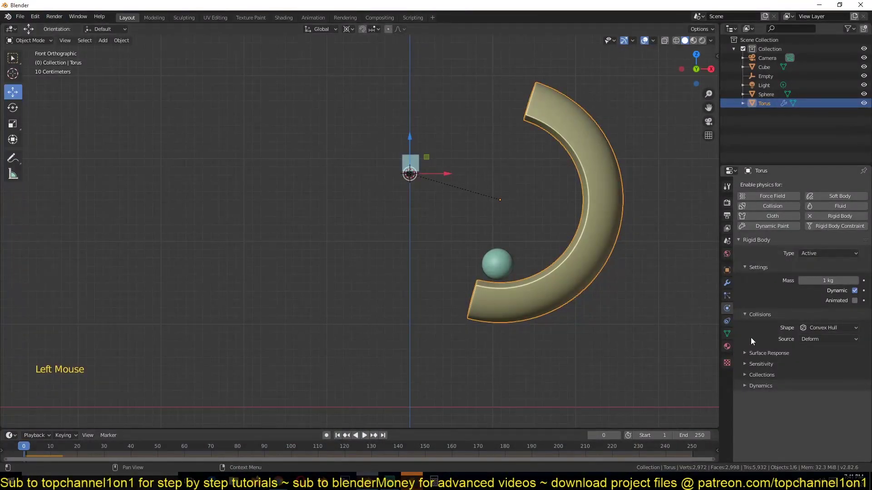
left_click(820, 326)
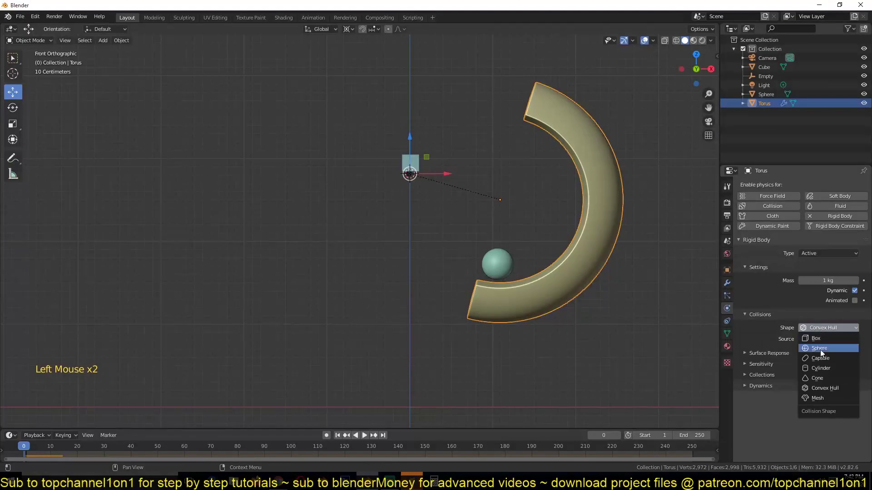
left_click(816, 398)
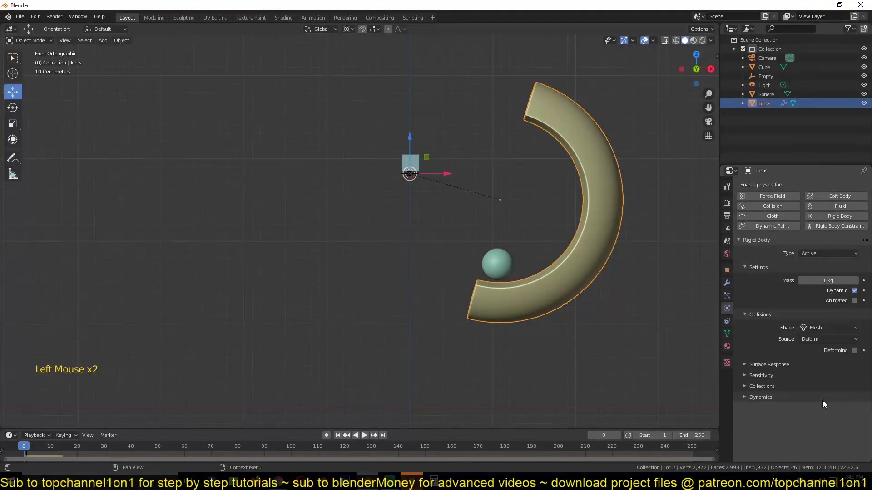
key("space")
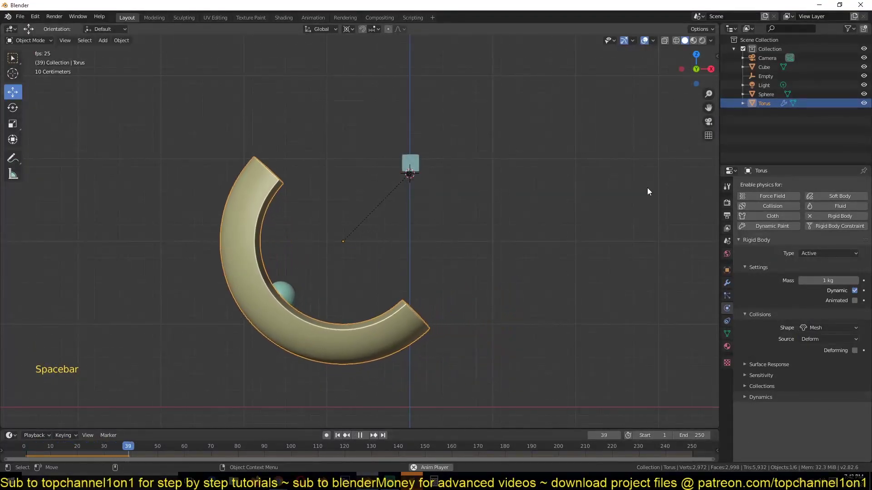
Watch the swing in wireframe shading, pause it at about frame 185, and select the sphere on the half torus for a close look
key("z")
left_click(443, 234)
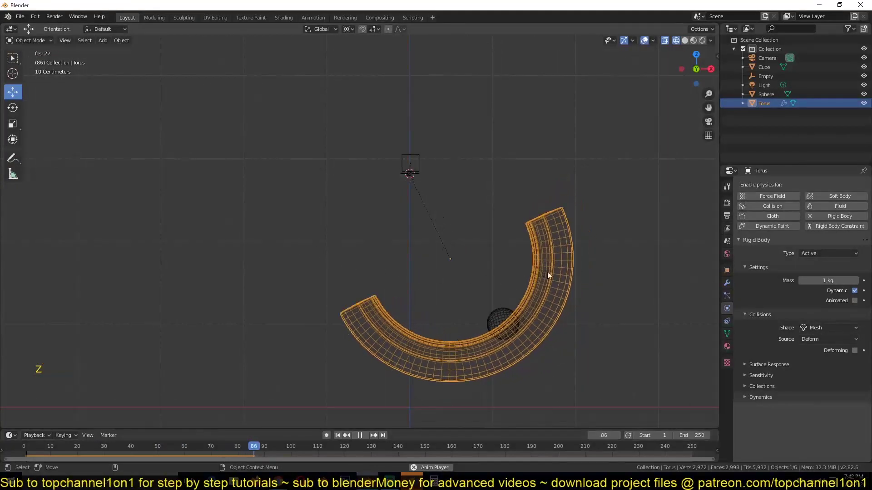
scroll(446, 275, "up", 2)
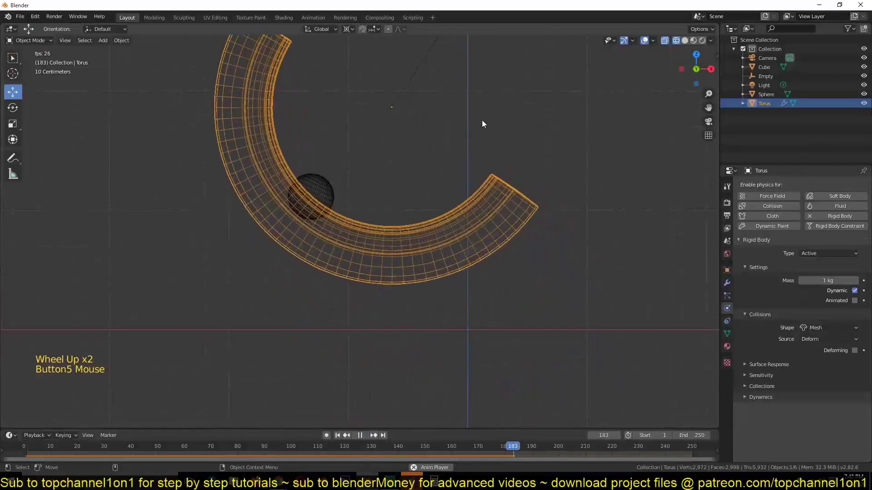
key("space")
scroll(464, 217, "up", 2)
scroll(281, 163, "up", 1)
left_click(285, 160)
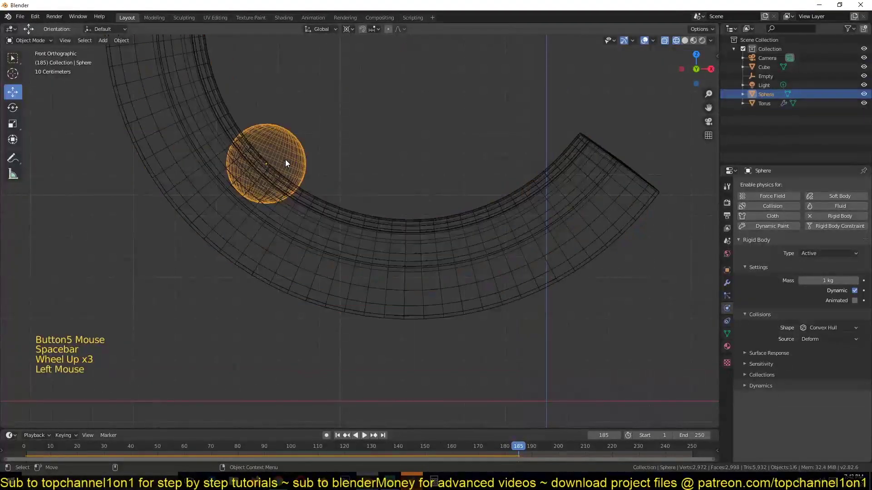
middle_click_drag(285, 160, 402, 207, "shift")
Examine how the sphere rests in the half torus's groove in solid shading, from several angles and from the front
key("z")
middle_click_drag(494, 202, 364, 247)
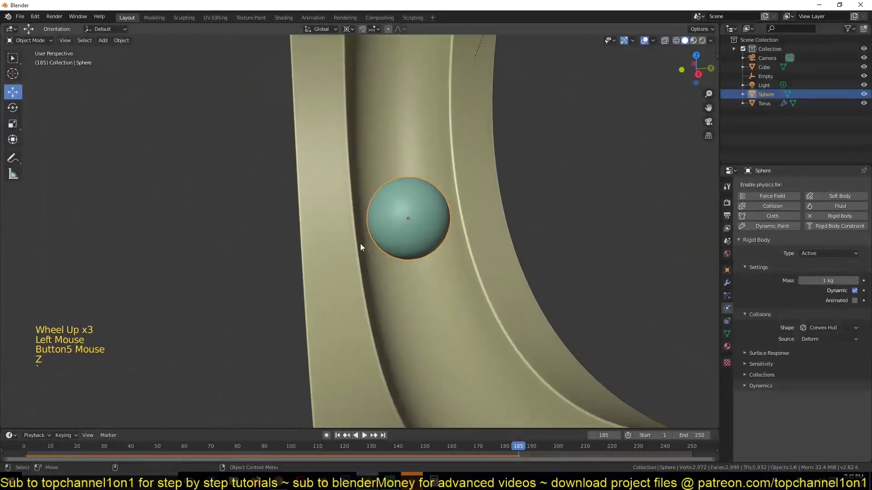
scroll(350, 189, "up", 3)
scroll(327, 204, "up", 4)
middle_click_drag(428, 195, 418, 256)
middle_click_drag(508, 279, 513, 274)
scroll(290, 160, "down", 9)
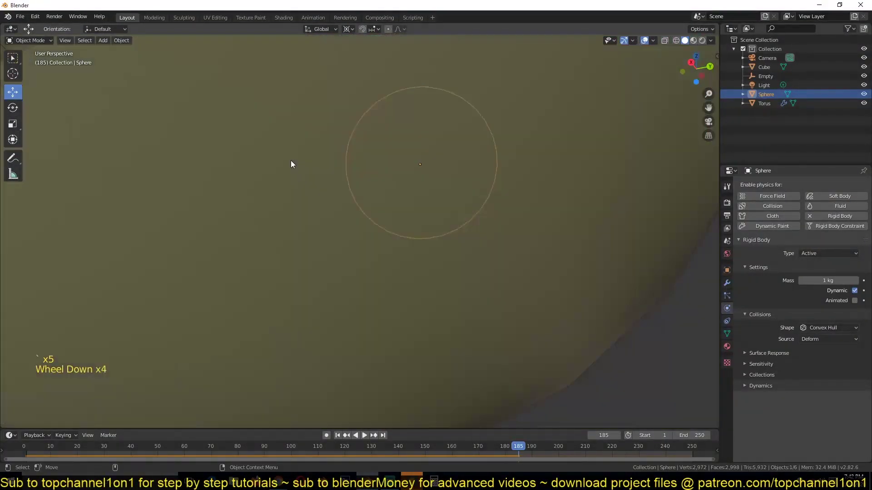
key("KP_1")
scroll(387, 196, "up", 3)
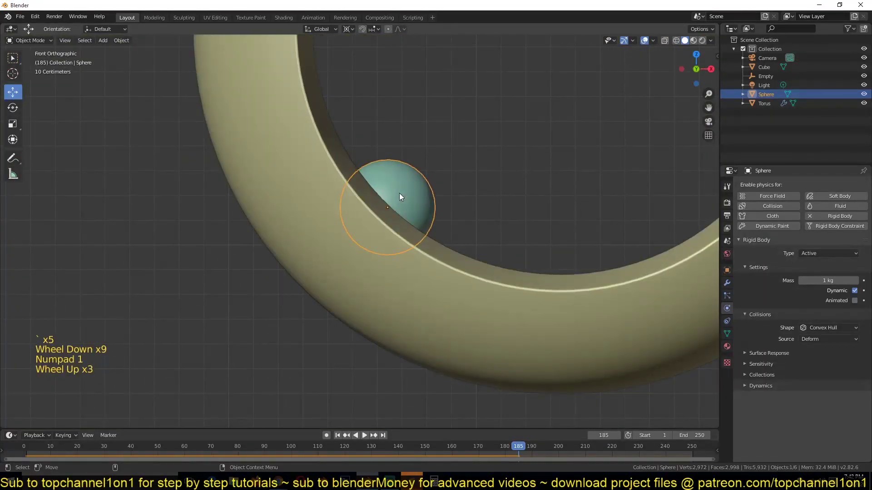
Replay the simulation in wireframe, stop it, and examine the contact between the sphere and the groove
key("z")
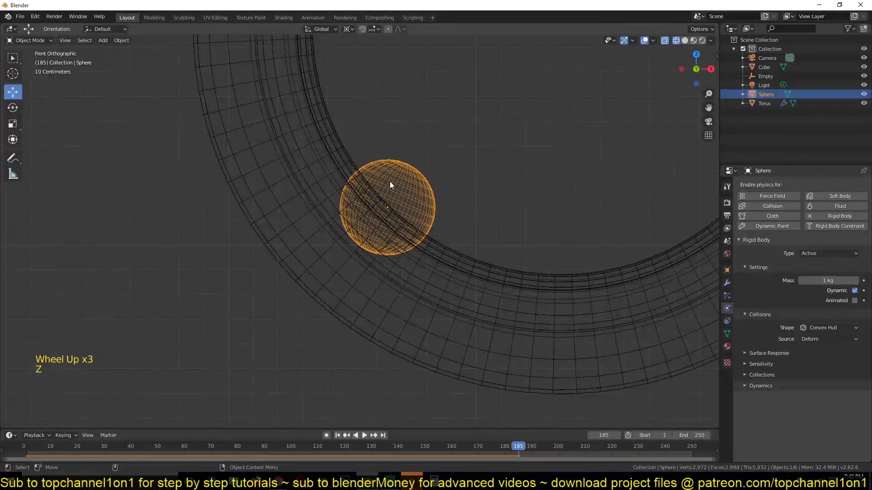
scroll(407, 184, "down", 4)
key("space")
scroll(407, 185, "down", 4)
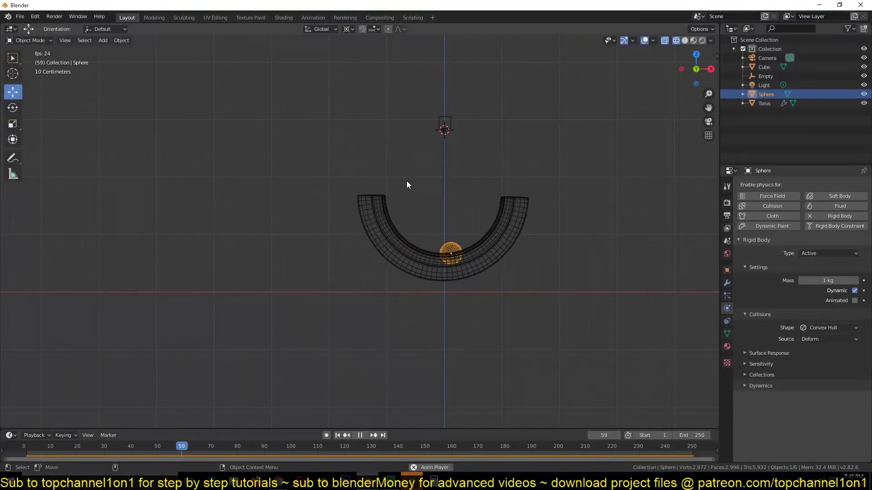
key("Escape")
left_click(376, 224)
scroll(358, 233, "up", 6)
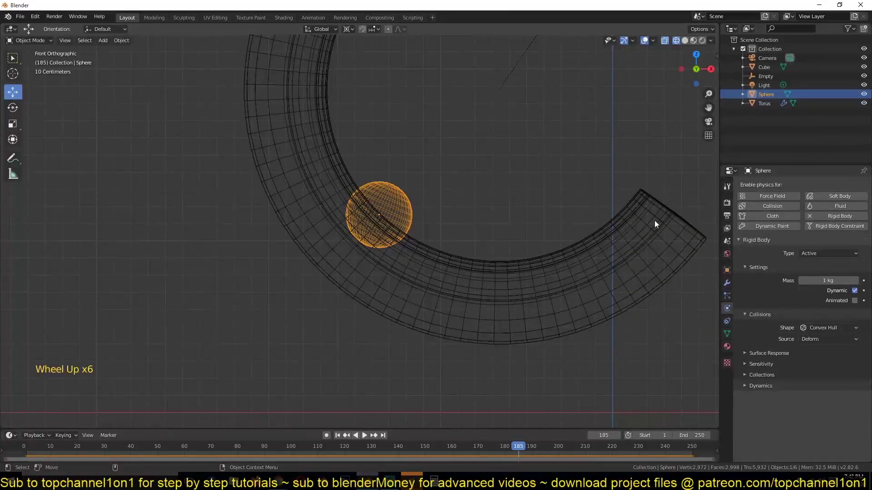
Set the sphere's rigid body collision shape to Sphere
left_click(672, 234)
left_click(375, 209)
scroll(503, 222, "up", 1)
scroll(502, 223, "down", 1)
left_click(822, 327)
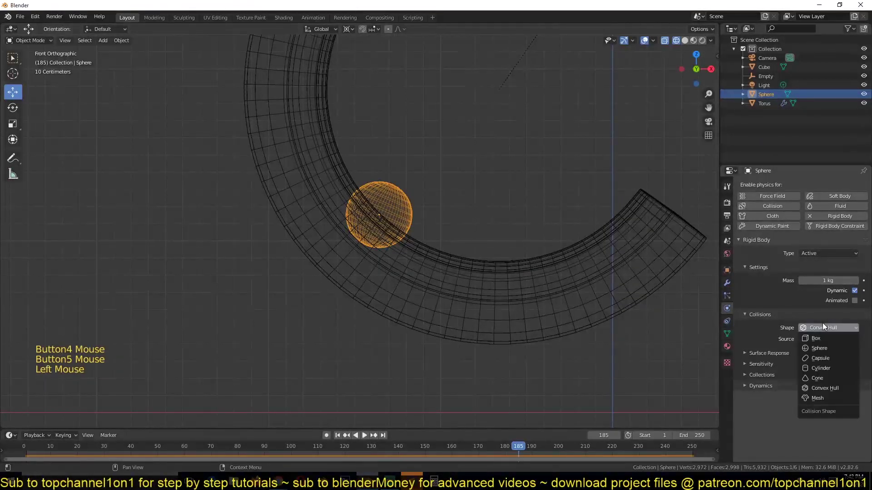
left_click(811, 327)
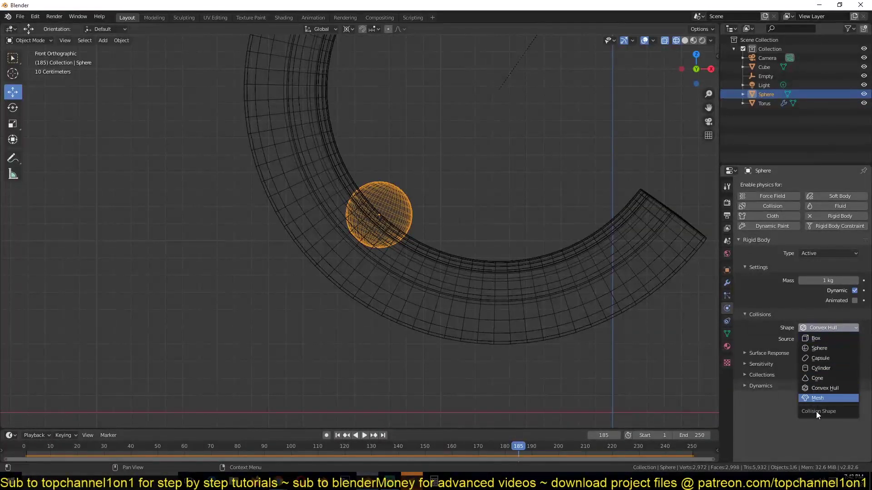
left_click(819, 347)
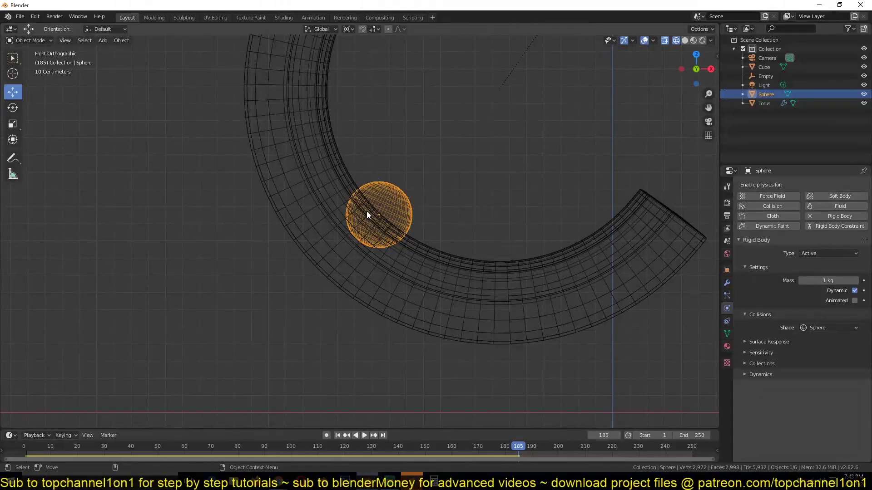
Return the timeline to frame 0 and replay the simulation with the sphere's new collision shape
scroll(367, 212, "down", 2)
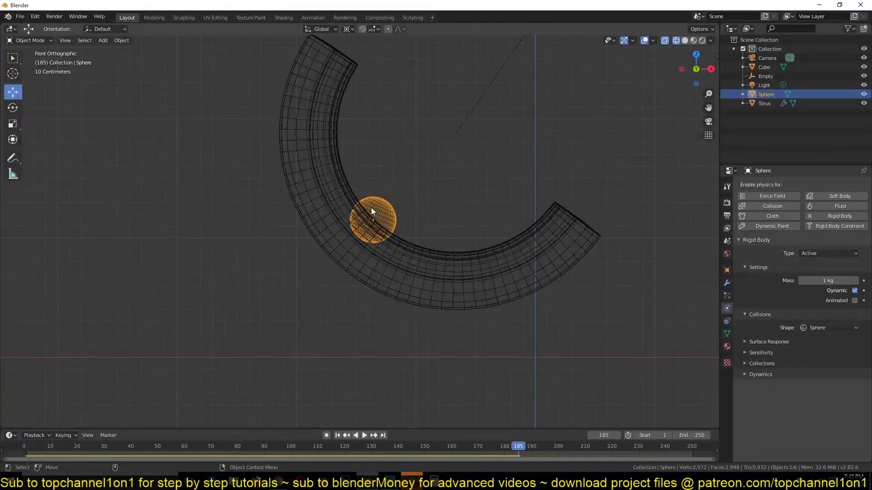
right_click(26, 448, "shift")
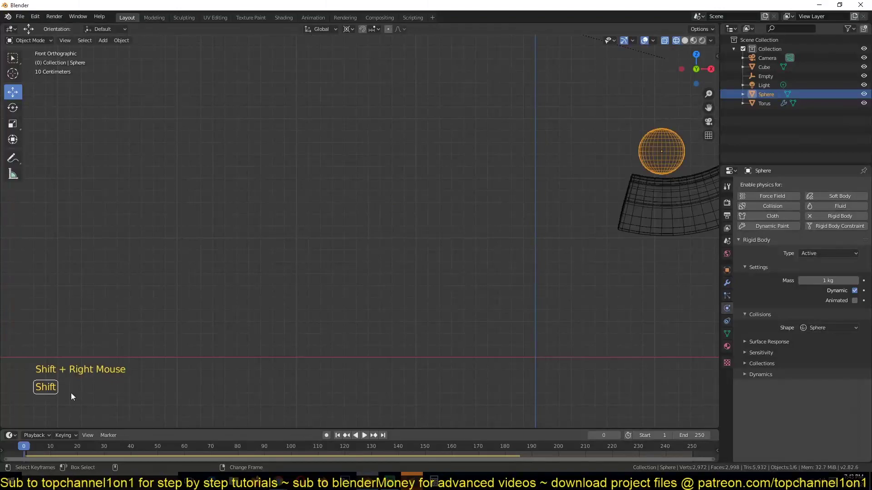
scroll(168, 264, "down", 2)
middle_click_drag(310, 223, 272, 255, "shift")
key("space")
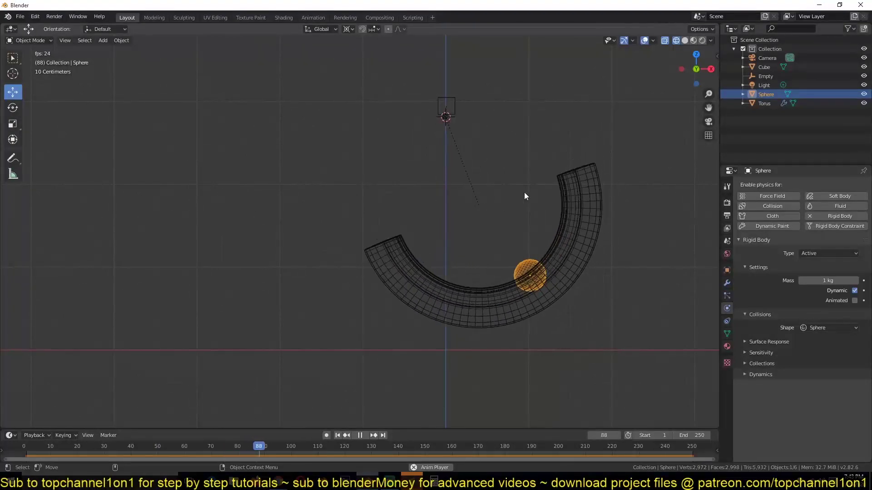
key("Escape")
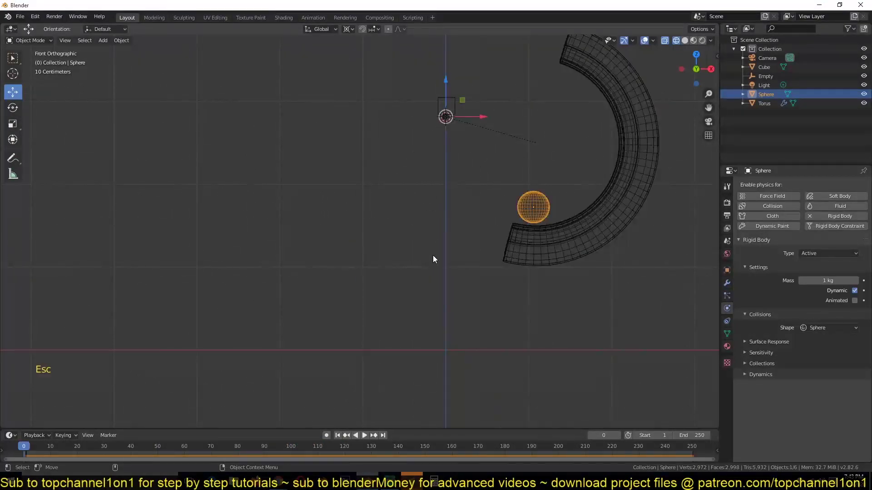
Select the half torus and sketch freehand annotations of a curved shell with a ball resting at its lower end
left_click(592, 64)
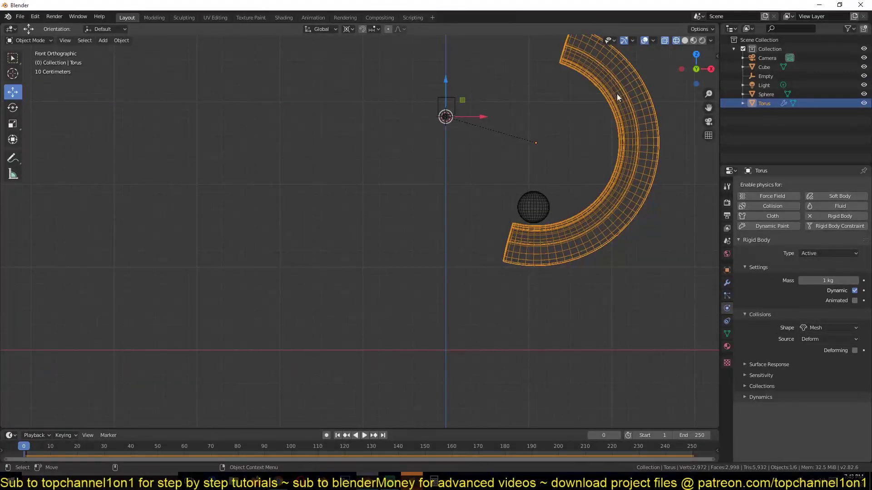
left_click(13, 158)
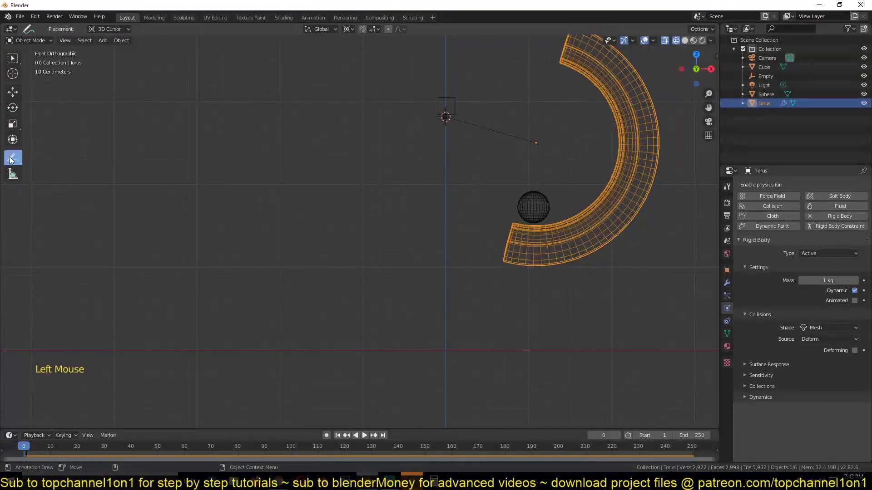
mouse_move(497, 231)
left_mouse_down()
mouse_move(468, 227)
mouse_move(359, 84)
mouse_move(318, 216)
mouse_move(454, 265)
left_mouse_up()
key("ctrl+z")
mouse_move(323, 67)
left_mouse_down()
mouse_move(359, 254)
mouse_move(428, 289)
left_mouse_up()
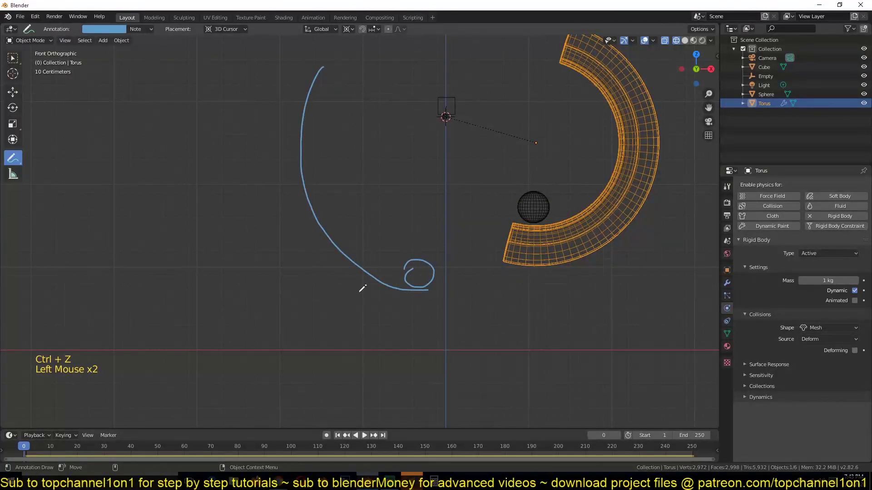
left_click_drag(666, 59, 549, 362)
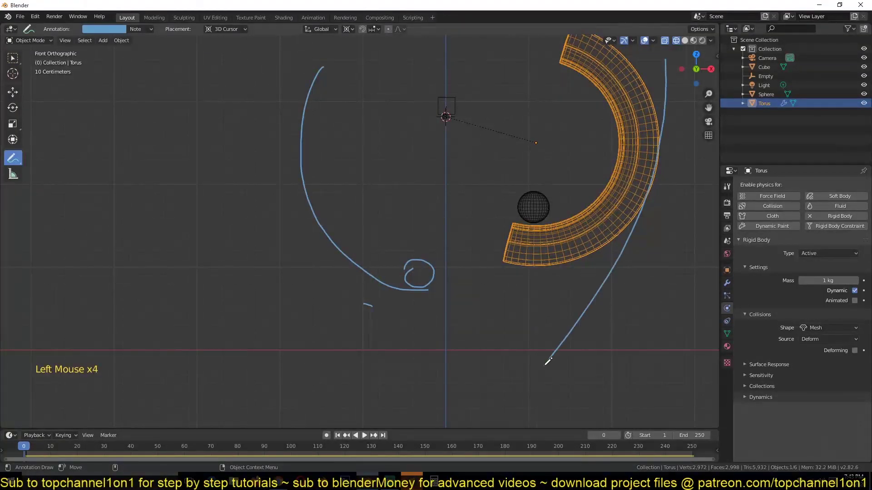
key("ctrl+z")
left_click_drag(673, 91, 575, 282)
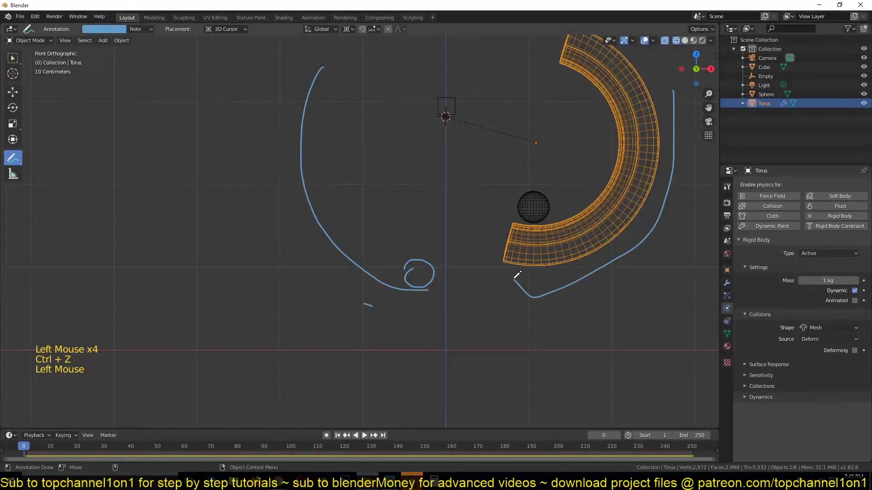
left_click_drag(522, 266, 532, 283)
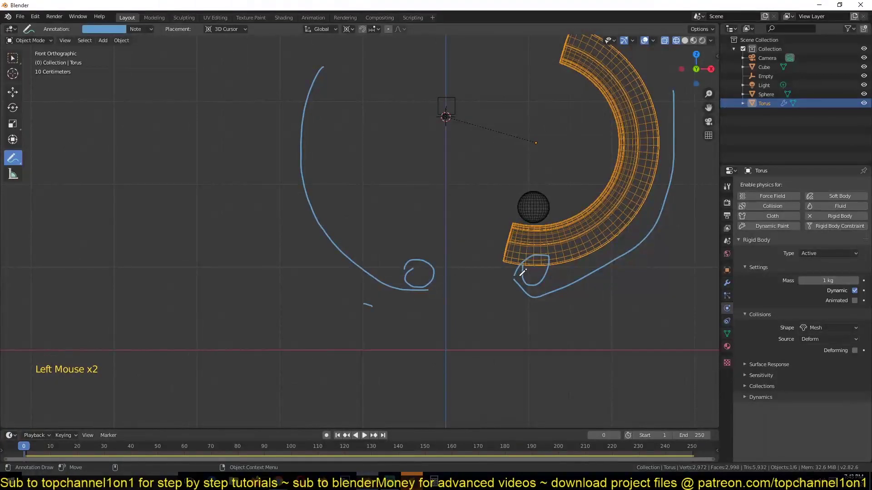
Undo all the freehand annotation strokes around the half torus
key("ctrl+z")
key("ctrl+z")
key("ctrl+z")
key("ctrl+z")
key("ctrl+z")
key("ctrl+z")
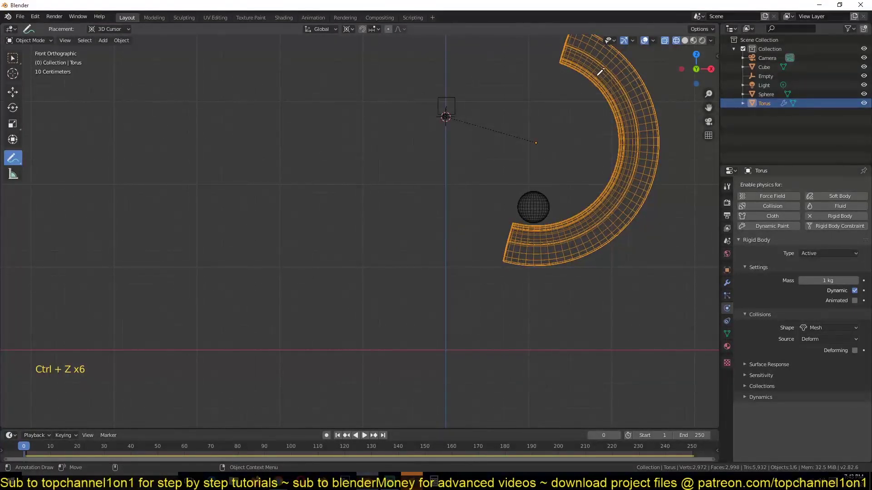
Annotate freehand inner and outer curves beside the half torus, plus an arc along the half torus's outer side
left_click_drag(391, 270, 321, 105)
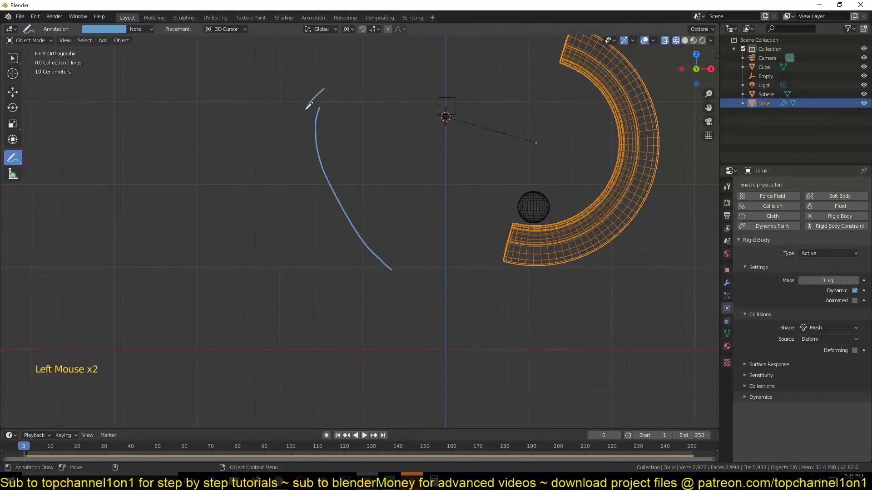
mouse_move(344, 58)
left_mouse_down()
mouse_move(272, 131)
mouse_move(342, 291)
left_mouse_up()
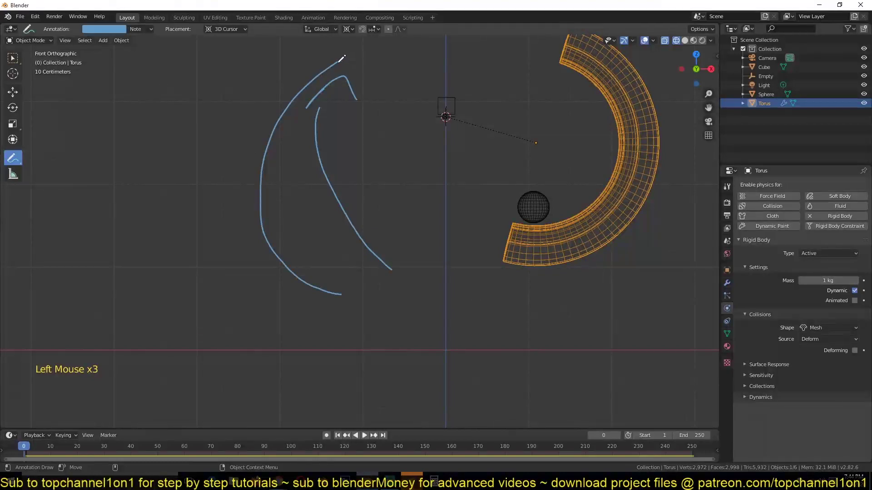
mouse_move(596, 55)
left_mouse_down()
mouse_move(624, 248)
mouse_move(540, 285)
left_mouse_up()
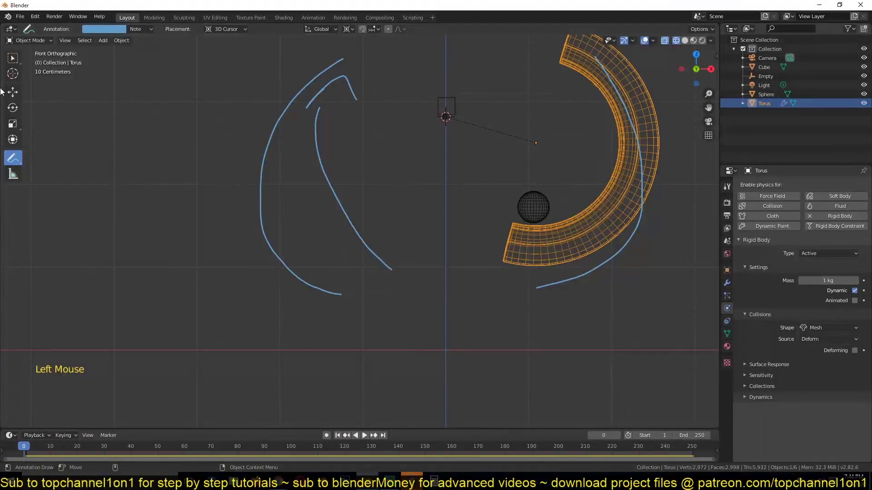
Delete the annotation layer holding the curves drawn around the half torus, and switch back to the Move tool
key("c")
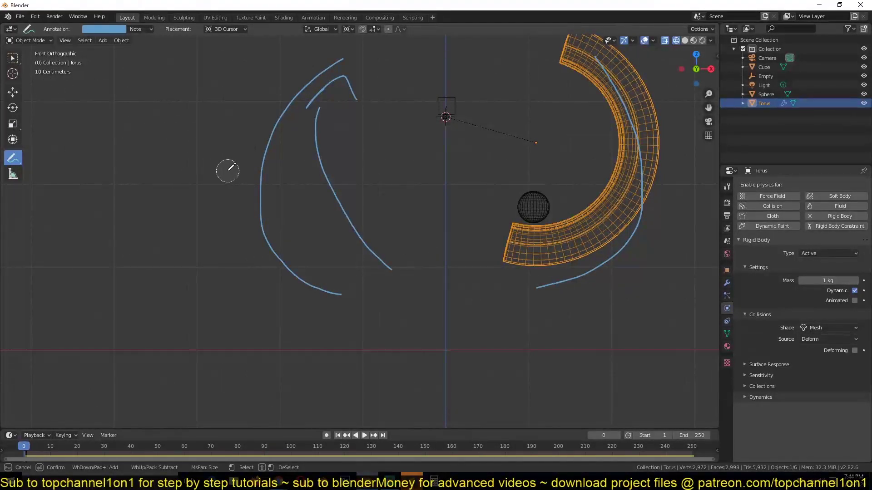
key("Escape")
left_click(12, 93)
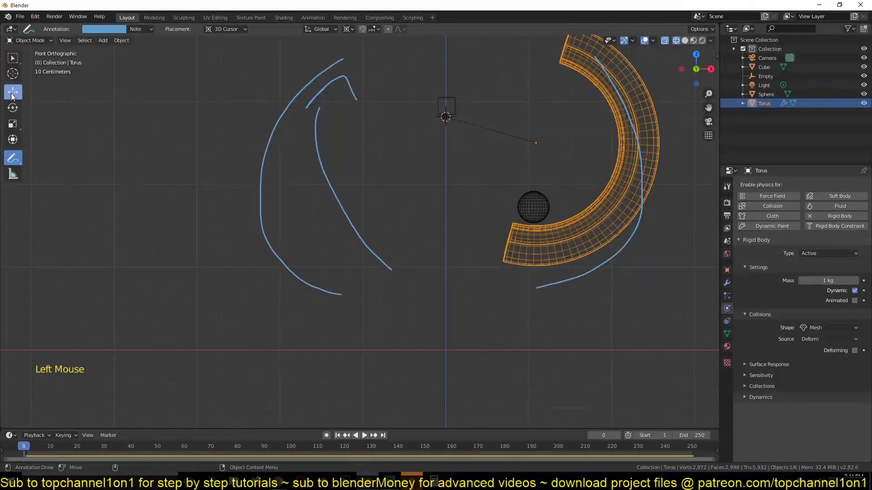
left_click(14, 176)
left_click(14, 159)
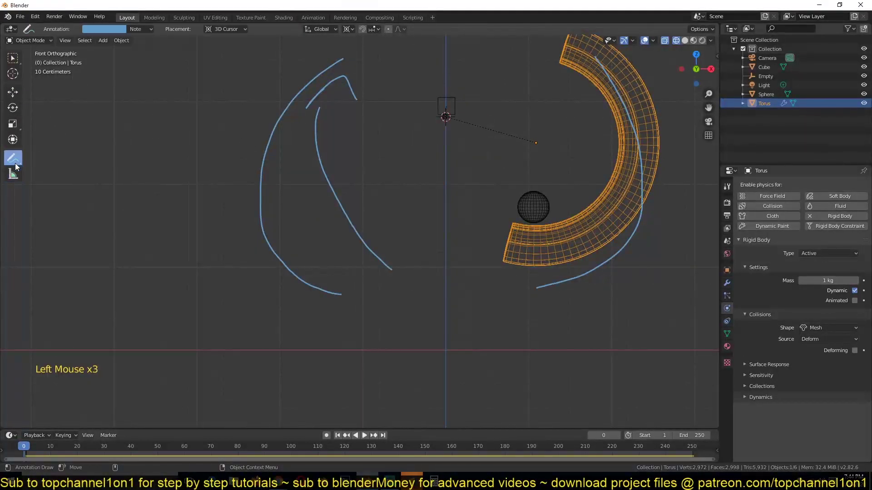
left_click(140, 29)
left_click(198, 67)
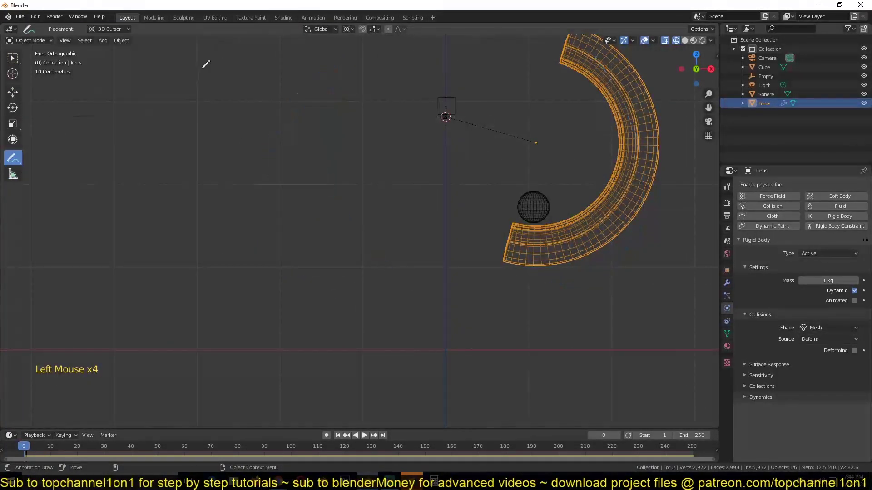
left_click(12, 92)
Play the rigid body simulation to about frame 53, stop it and return the timeline to frame 0
scroll(562, 174, "down", 1)
key("space")
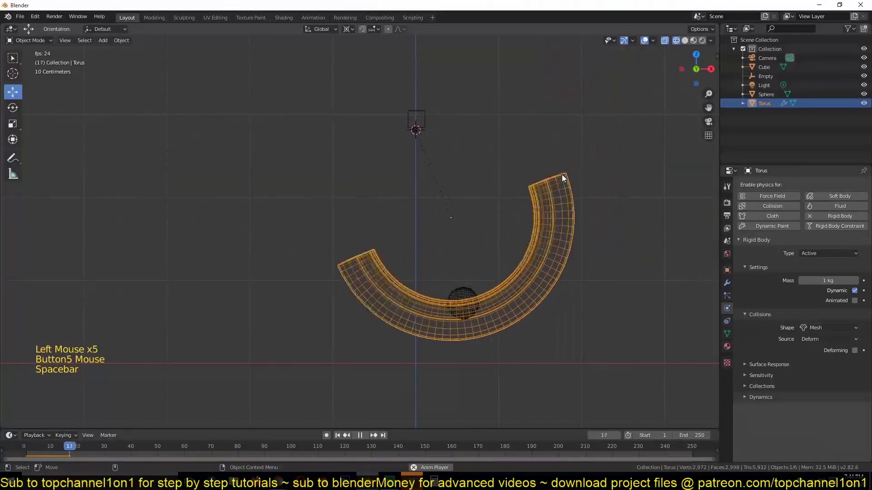
key("space")
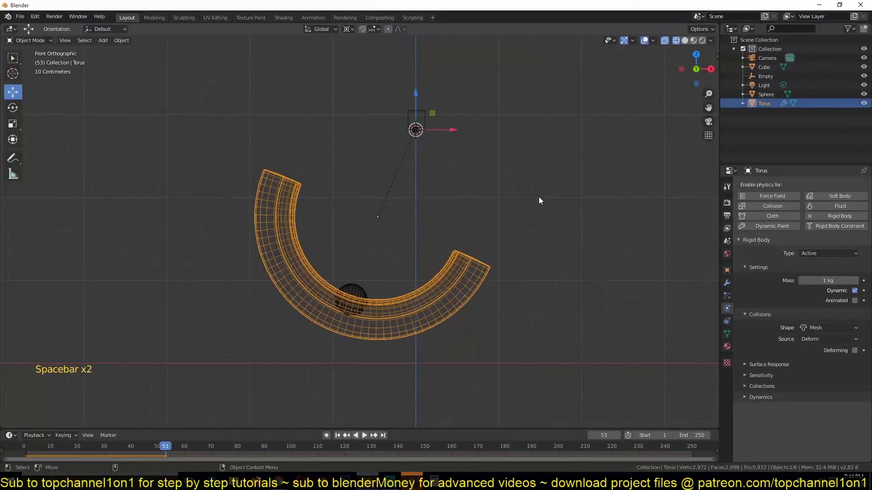
right_click(15, 447, "shift")
Add a cube at a 3D cursor placed beside the half torus's lower end, scale it down and nudge it toward the half torus
scroll(584, 154, "down", 1)
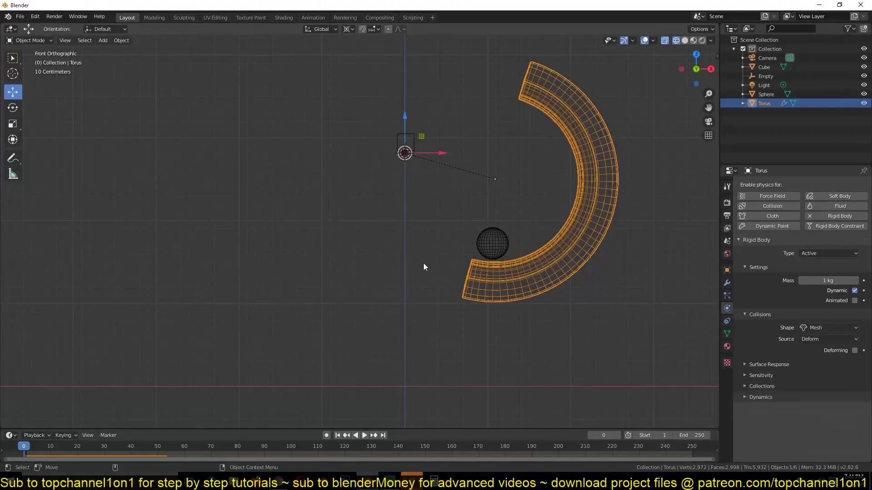
right_click(413, 273, "shift")
key("shift+a")
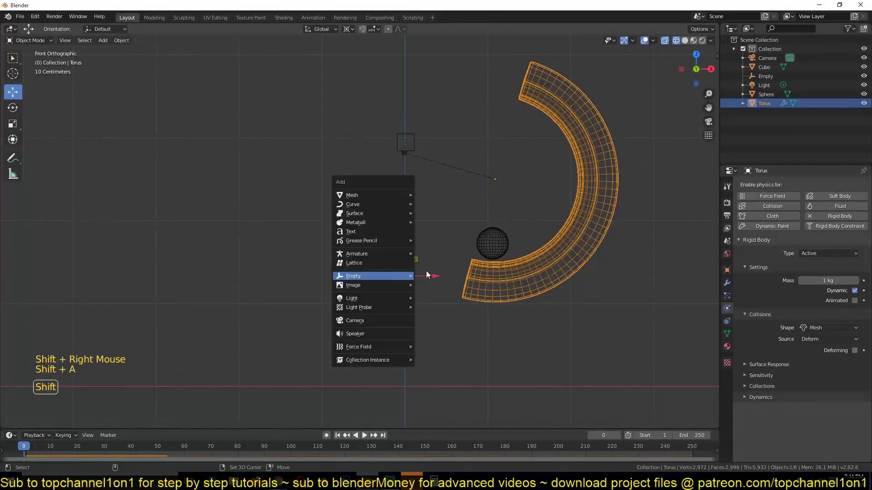
mouse_move(394, 195)
left_click(434, 204)
key("s")
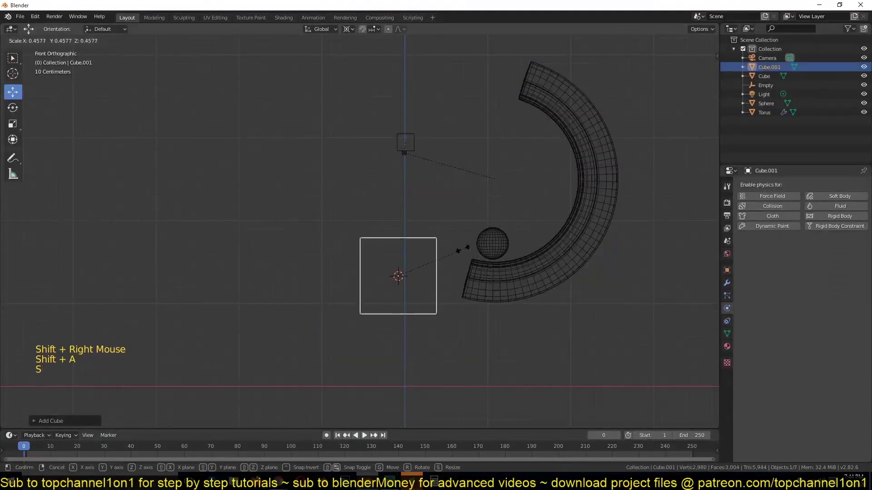
left_click(452, 251)
key("g")
left_click(462, 256)
Add a plain axes empty, scale it down and place it between the new cube and the half torus's lower end
key("shift+a")
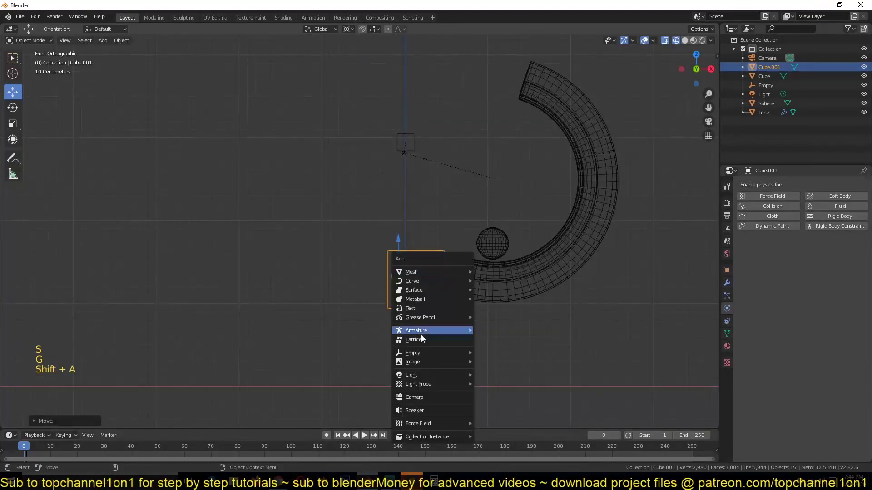
mouse_move(424, 353)
left_click(482, 361)
key("s")
left_click(450, 274)
key("g")
left_click(446, 264)
Make the new cube an active rigid body and set its mass to 100 kg
left_click(427, 258)
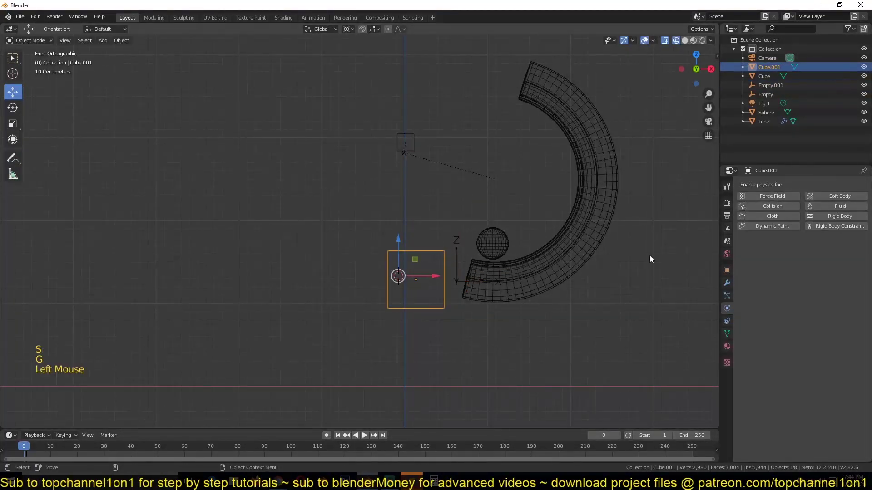
left_click(831, 217)
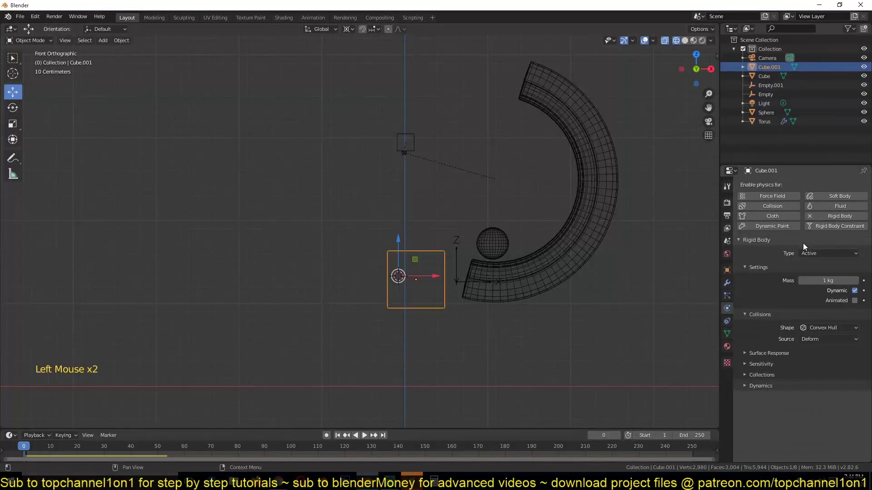
left_click(828, 280)
type("10")
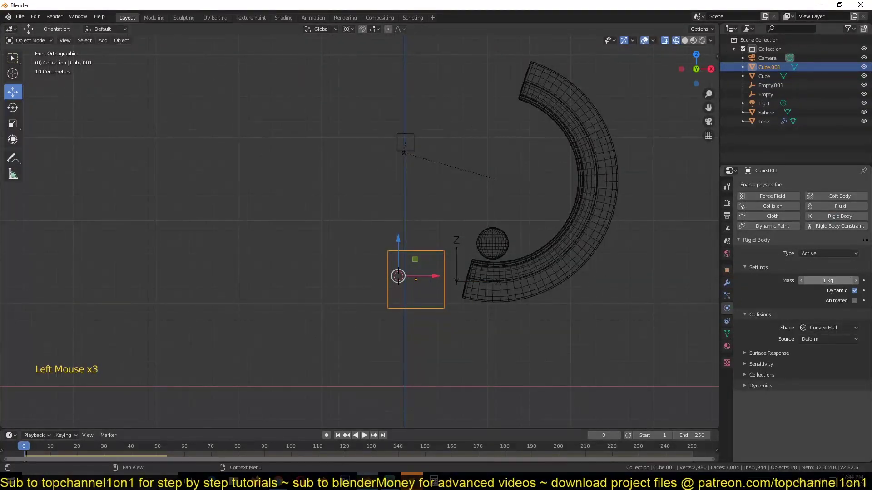
type("0")
left_click(492, 301)
Move the 100 kg cube beside the half torus's upper end, and place the new empty between the two
left_click(398, 324)
left_click(404, 308)
key("g")
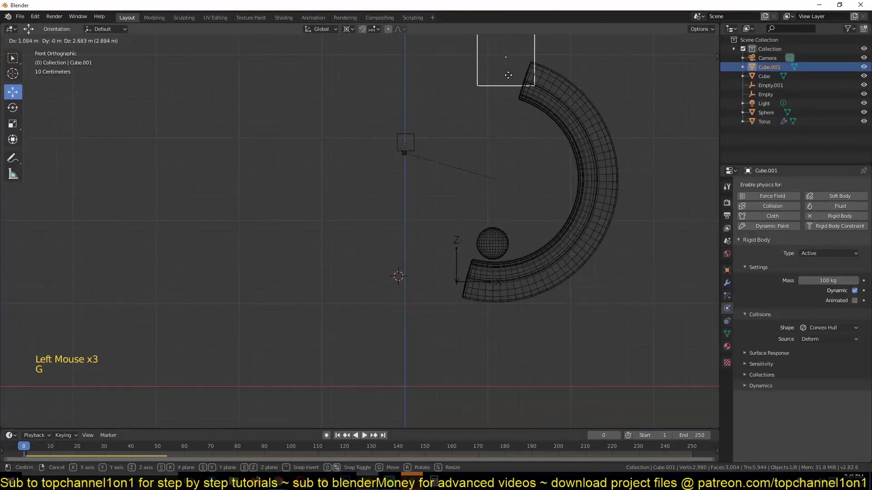
left_click(497, 83)
left_click(456, 261)
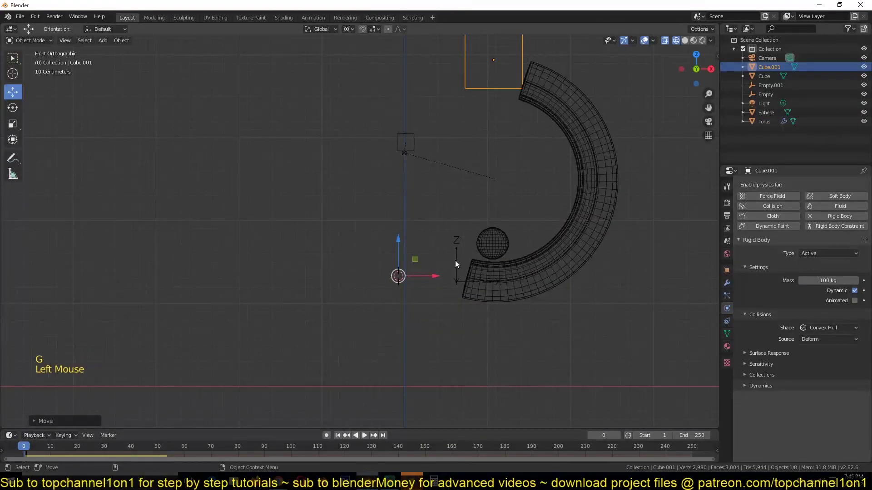
key("g")
left_click(483, 114)
key("period")
Select the half torus and annotate freehand swing arrows along both sides, box outlines for the weight, and a curved path between the sides
left_click(590, 96)
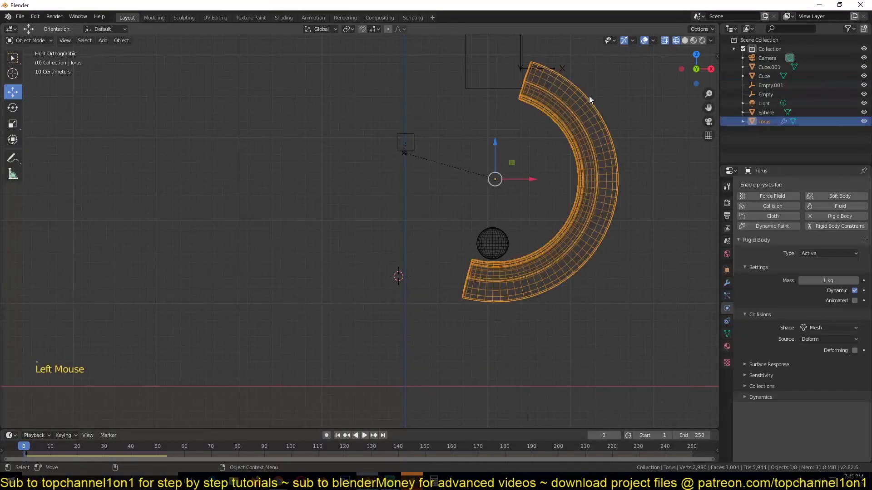
left_click(13, 158)
left_click_drag(581, 61, 615, 174)
left_click_drag(591, 145, 627, 195)
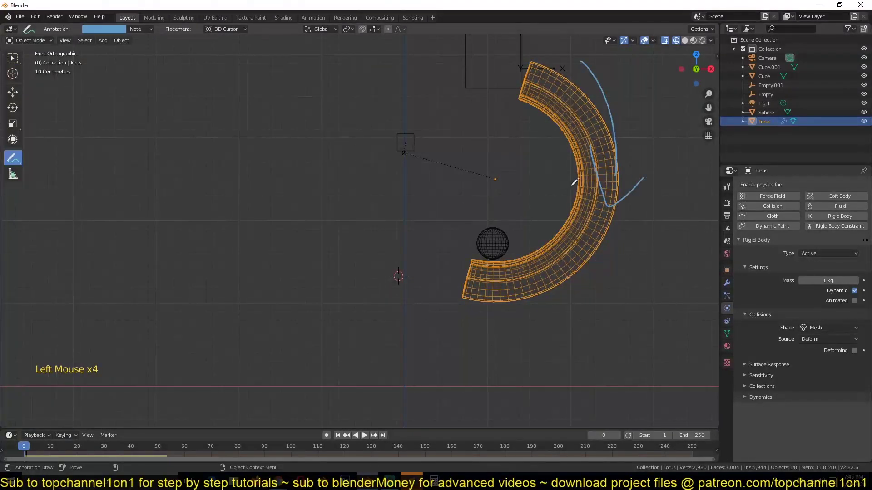
left_click_drag(315, 280, 276, 210)
left_click_drag(263, 250, 274, 206)
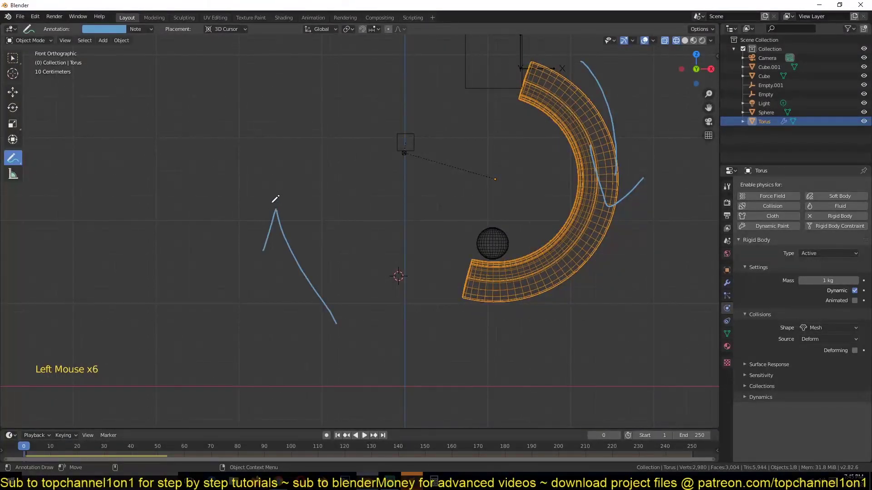
left_click_drag(442, 245, 410, 286)
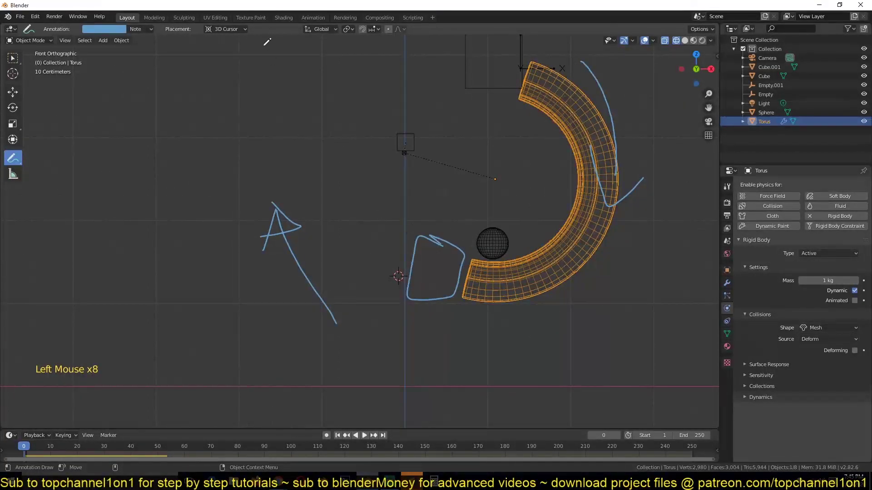
left_click_drag(246, 54, 294, 54)
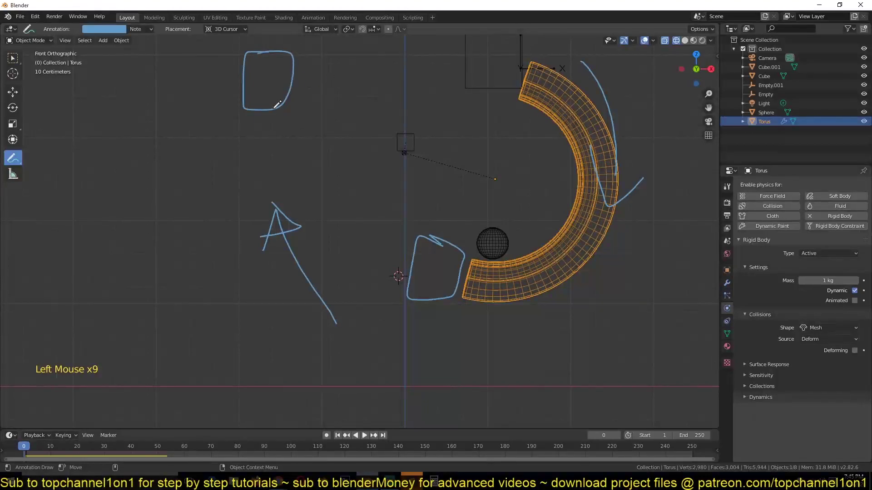
mouse_move(307, 94)
left_mouse_down()
mouse_move(294, 68)
mouse_move(335, 226)
mouse_move(338, 151)
left_mouse_up()
mouse_move(339, 248)
left_mouse_down()
mouse_move(396, 285)
mouse_move(598, 222)
mouse_move(630, 192)
left_mouse_up()
left_click_drag(630, 191, 618, 261)
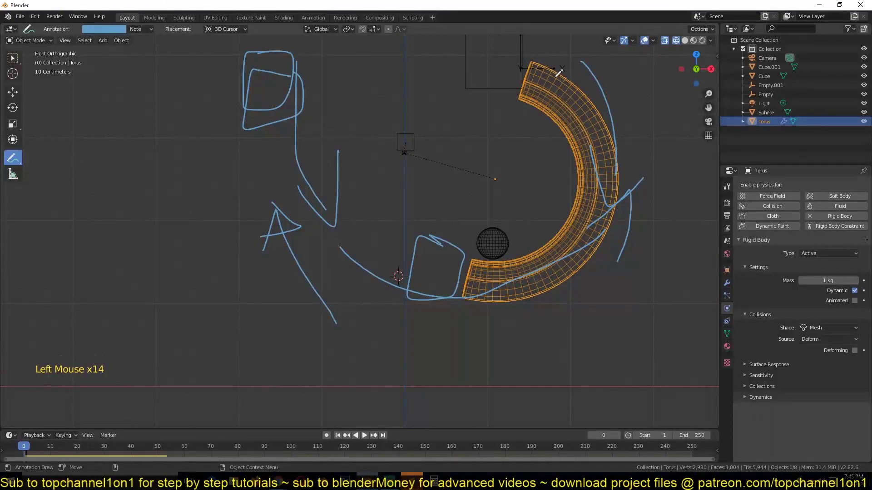
Annotate freehand marks over the large cube, a "10 KG" label on the opposite box, and further swing arrows around the half torus
scroll(560, 72, "down", 1)
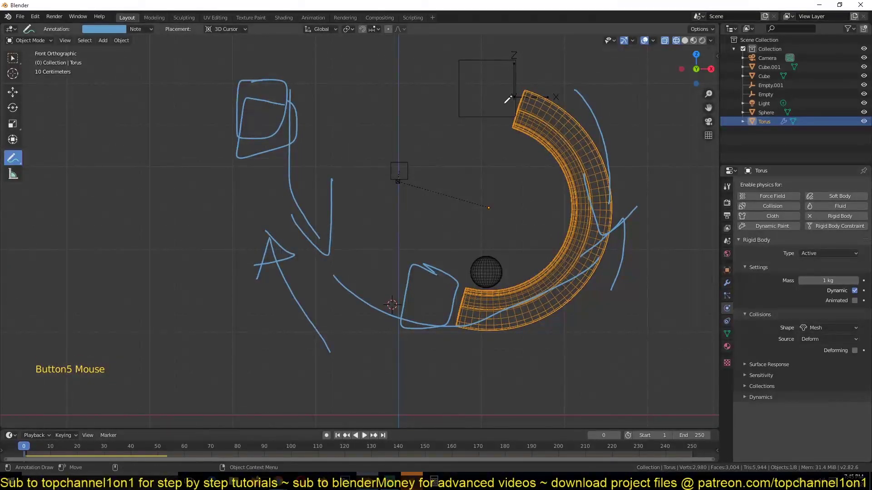
left_click_drag(470, 63, 482, 67)
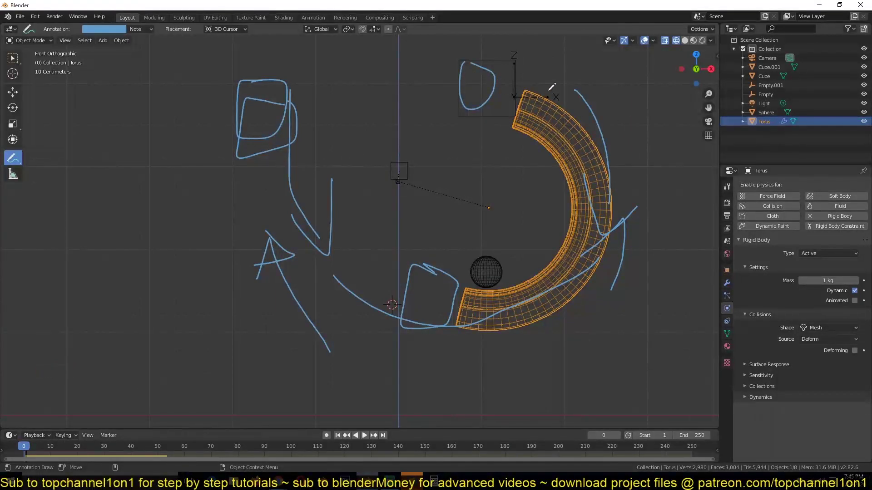
left_click_drag(530, 53, 477, 109)
mouse_move(602, 124)
left_mouse_down()
mouse_move(585, 78)
mouse_move(547, 86)
mouse_move(631, 101)
left_mouse_up()
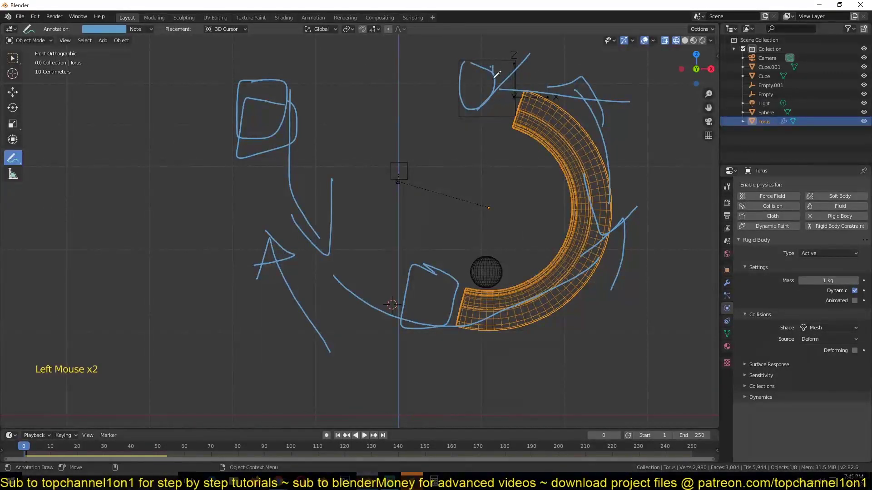
left_click_drag(546, 63, 525, 79)
mouse_move(609, 66)
left_mouse_down()
mouse_move(638, 241)
mouse_move(512, 337)
mouse_move(582, 345)
left_mouse_up()
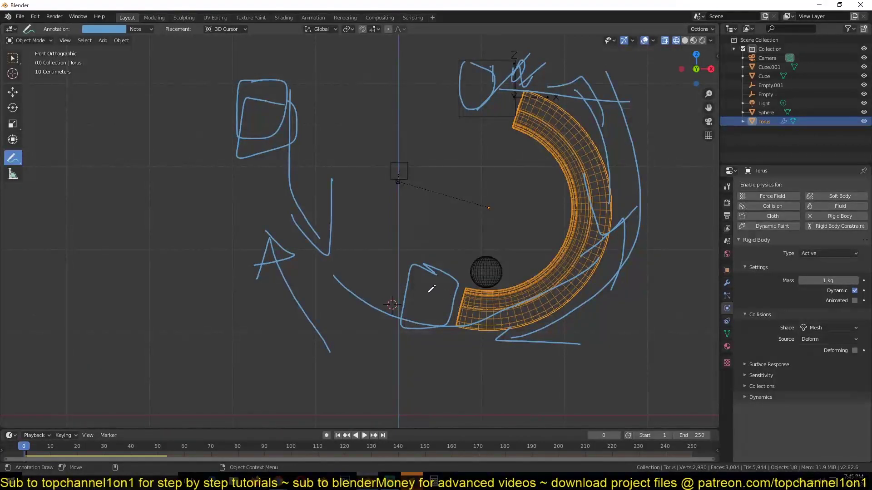
mouse_move(270, 63)
left_mouse_down()
mouse_move(270, 81)
mouse_move(290, 76)
left_mouse_up()
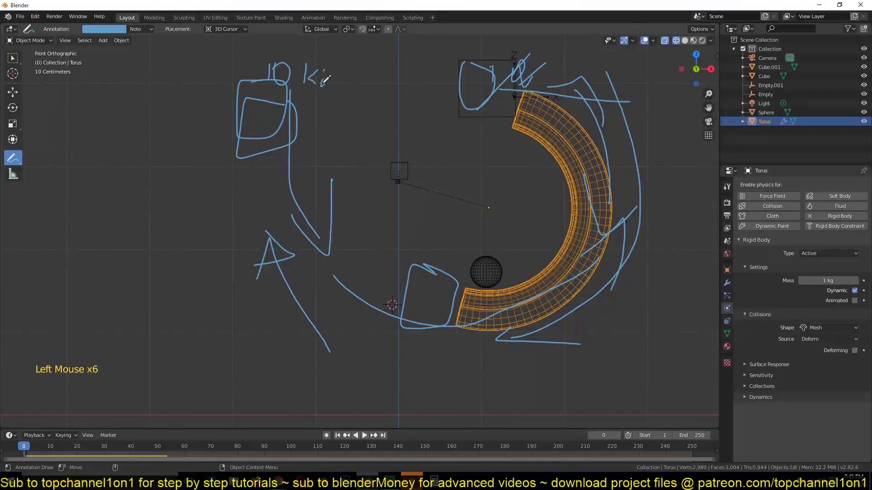
left_click_drag(302, 97, 423, 339)
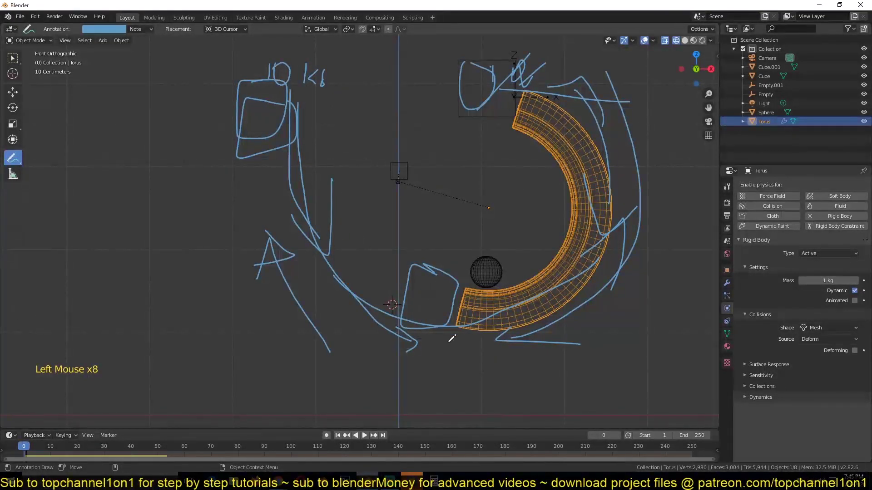
left_click_drag(423, 297, 448, 314)
mouse_move(609, 73)
left_mouse_down()
mouse_move(644, 139)
mouse_move(511, 358)
mouse_move(555, 392)
left_mouse_up()
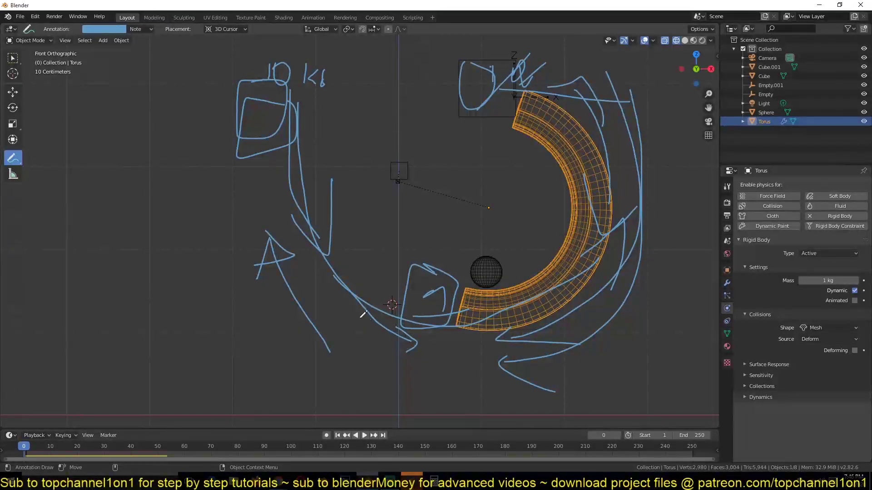
mouse_move(630, 109)
left_mouse_down()
mouse_move(443, 352)
mouse_move(252, 210)
mouse_move(272, 247)
mouse_move(244, 258)
mouse_move(229, 277)
mouse_move(214, 254)
mouse_move(252, 247)
left_mouse_up()
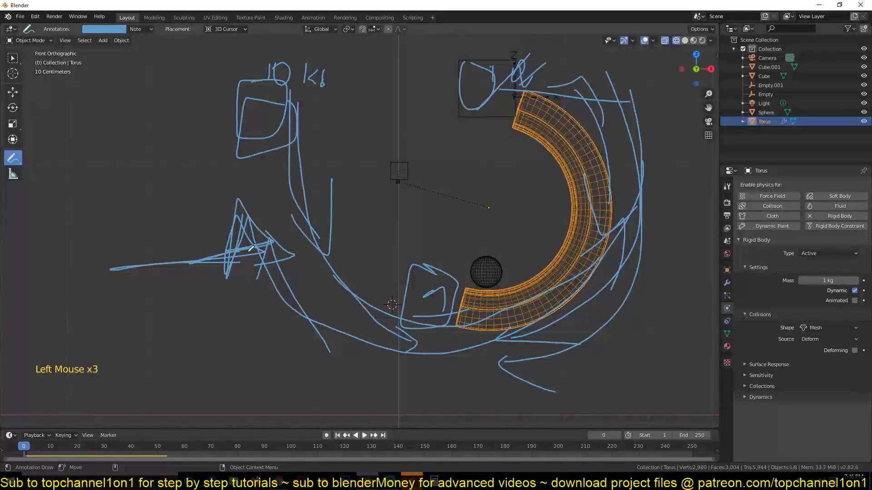
Delete the annotation layer with the swing arrows and weight sketches, and switch back to the Move tool
left_click(150, 29)
left_click(198, 67)
left_click(13, 91)
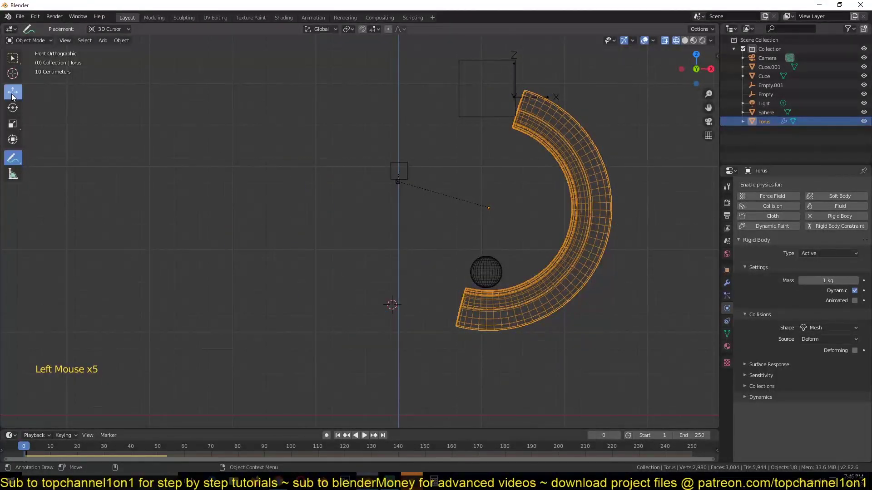
Switch the viewport to solid shading and move the 100 kg cube slightly away from the half torus's upper end
left_click(468, 94)
key("z")
left_click(501, 83)
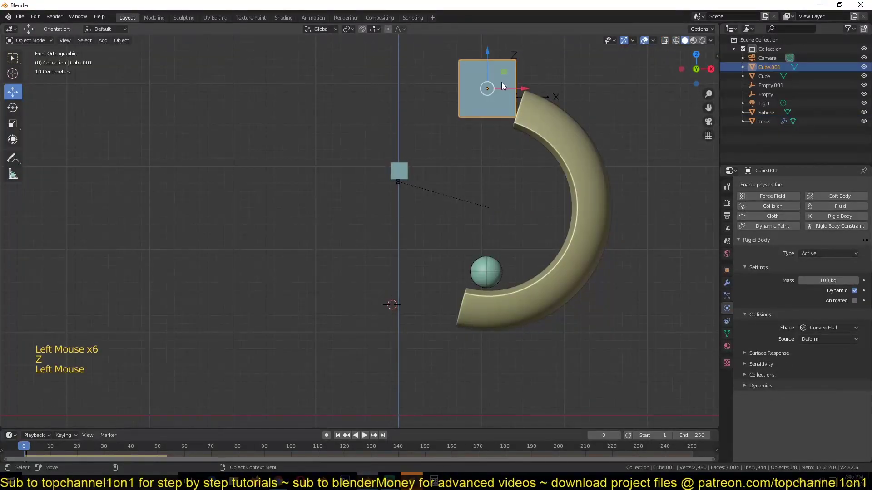
key("g")
left_click(508, 94)
Select the new empty and preview the simulation twice, returning to frame 0 each time
left_click(516, 68)
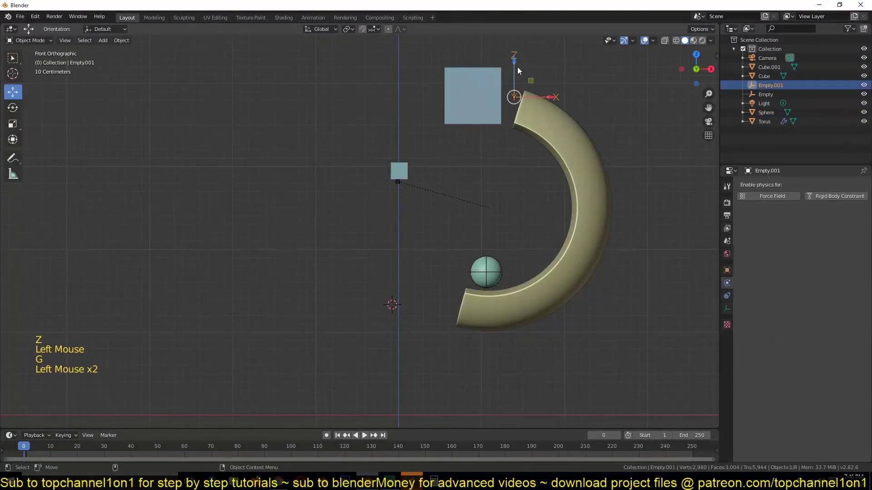
key("space")
key("Escape")
key("space")
key("Escape")
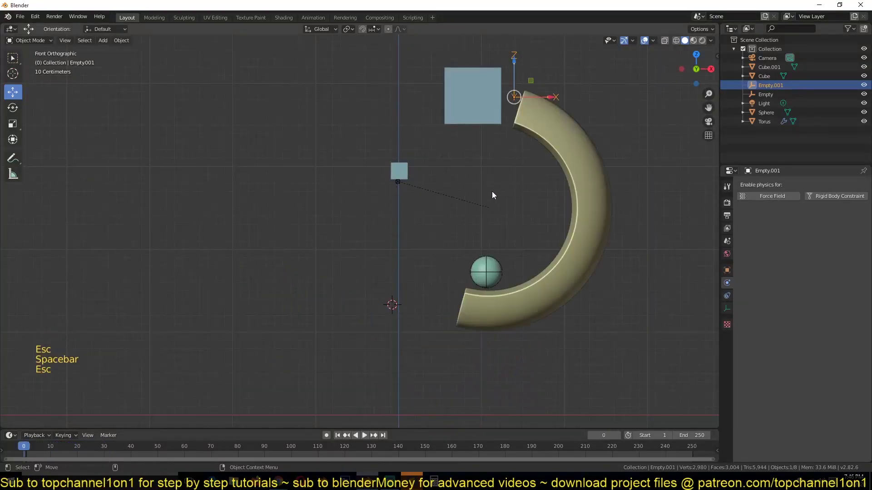
Move the 100 kg cube just above the half torus's upper end and scale it down to roughly 60% of its size
left_click(494, 111)
left_click(515, 73)
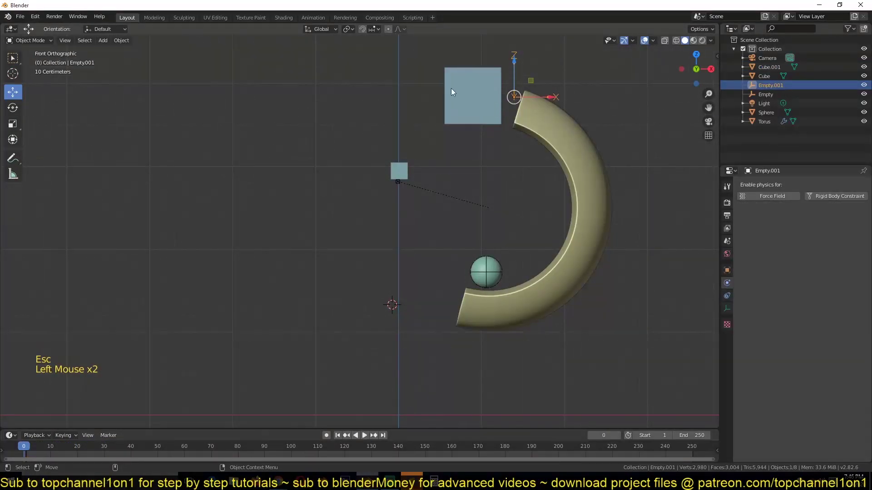
left_click(541, 129)
left_click(494, 102)
key("g")
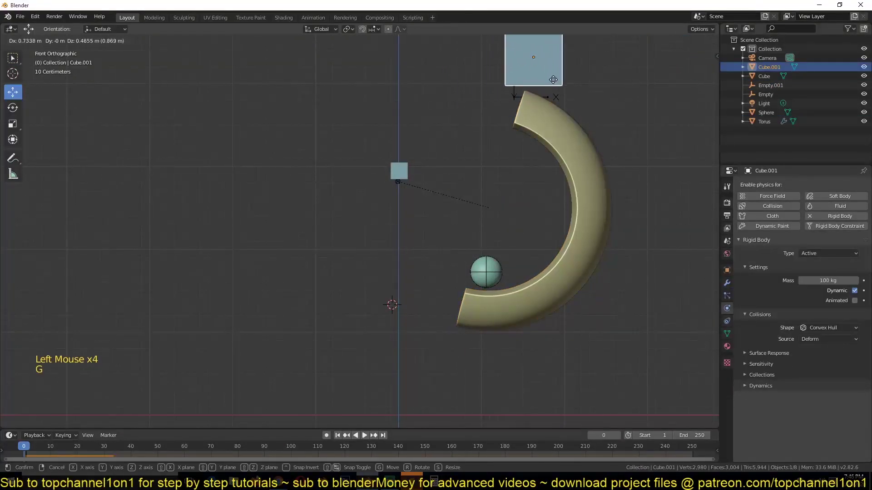
key("s")
left_click(553, 97)
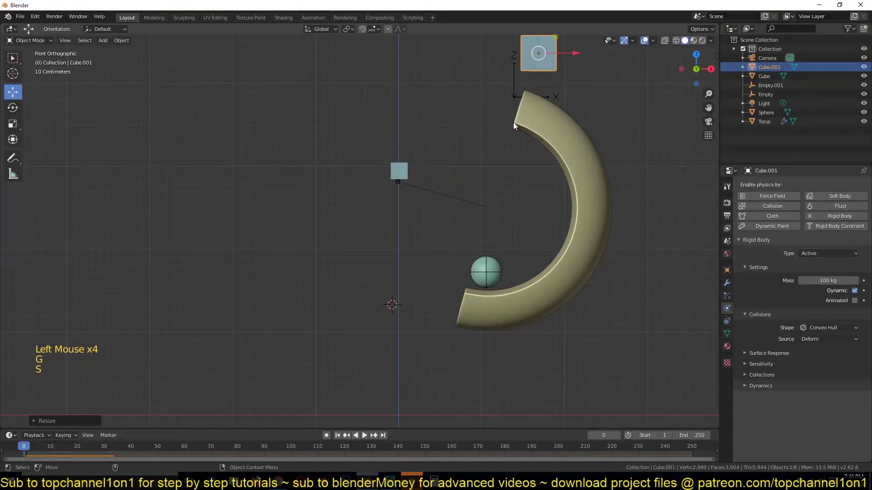
key("g")
left_click(564, 93)
Move the new empty to the half torus's upper end and add a Fixed rigid body constraint linking Cube.001 to Torus
left_click(518, 93)
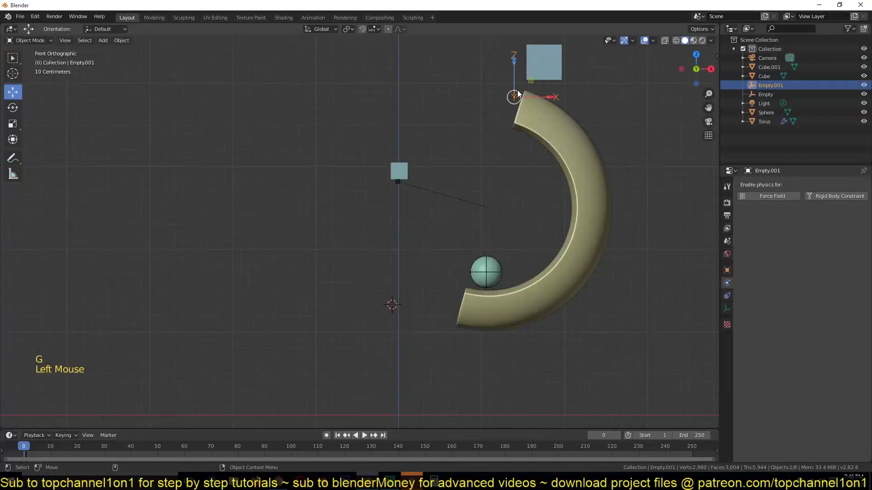
key("g")
left_click(529, 83)
left_click(838, 196)
left_click(853, 308)
left_click(545, 56)
left_click(855, 319)
left_click(579, 190)
Preview the simulation with the constrained cube twice, returning to frame 0 each time
key("space")
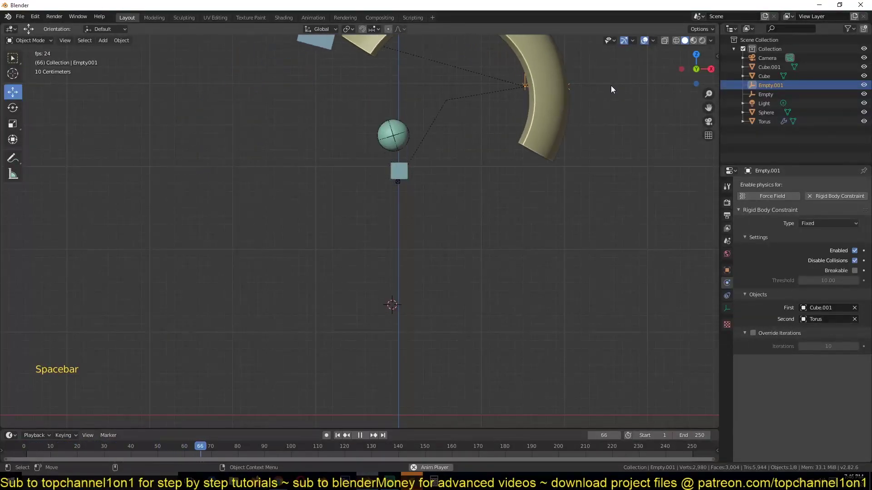
key("Escape")
key("space")
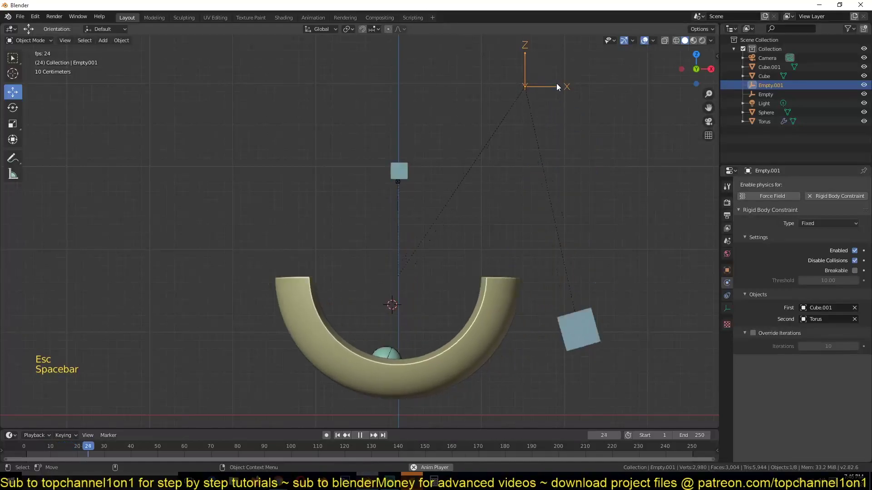
key("Escape")
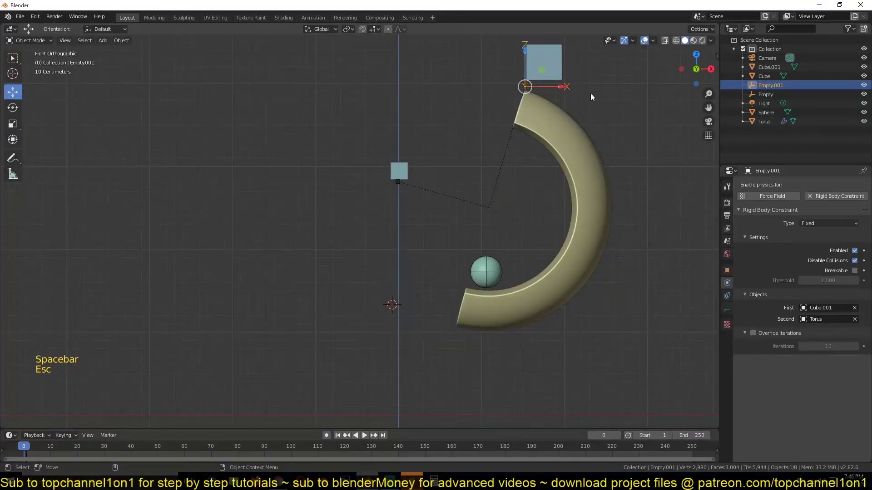
Move the cube closer to the half torus so it sits just above its upper end
left_click(563, 61)
key("g")
left_click(564, 62)
key("g")
left_click(537, 100)
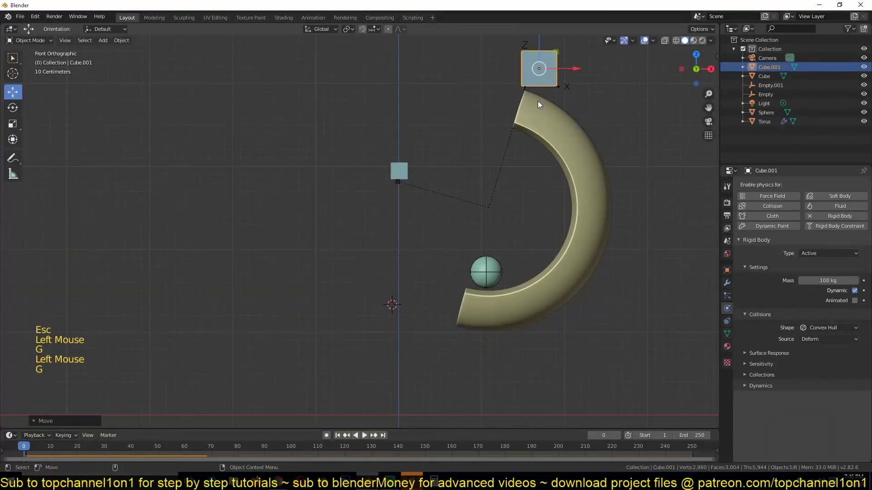
left_click(534, 110)
Set the upper cube's mass to 10 kg and play the simulation twice, returning to frame 0 each time
left_click(549, 67)
left_click(549, 66)
left_click(548, 67)
left_click(813, 280)
type("10")
key("space")
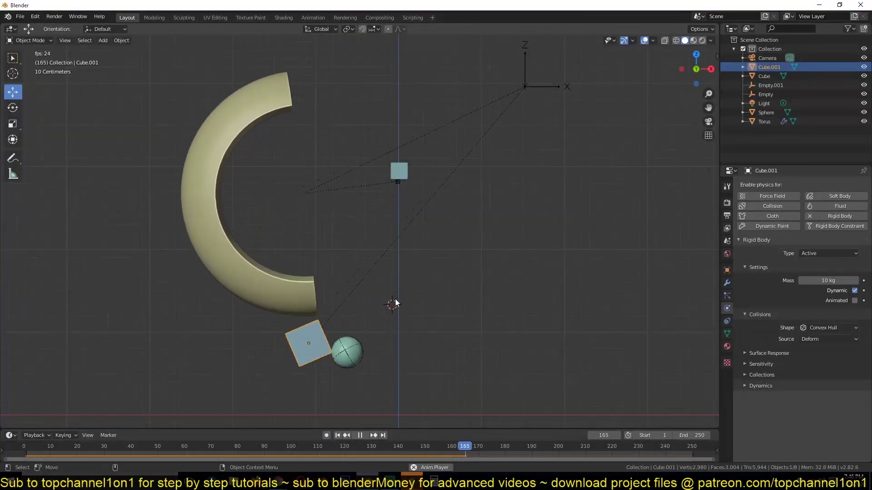
key("Escape")
key("space")
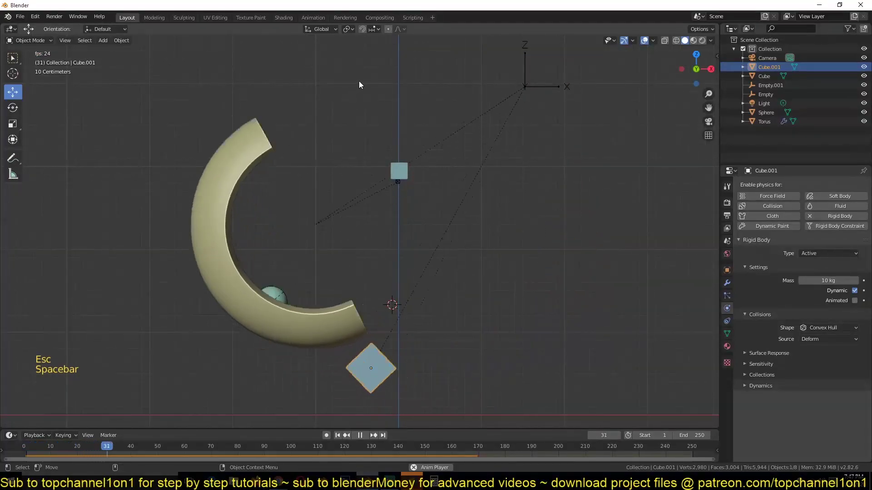
key("Escape")
Duplicate the weight cube together with its constraint empty and place the copies beside the half torus's lower end
left_click(545, 86, "shift")
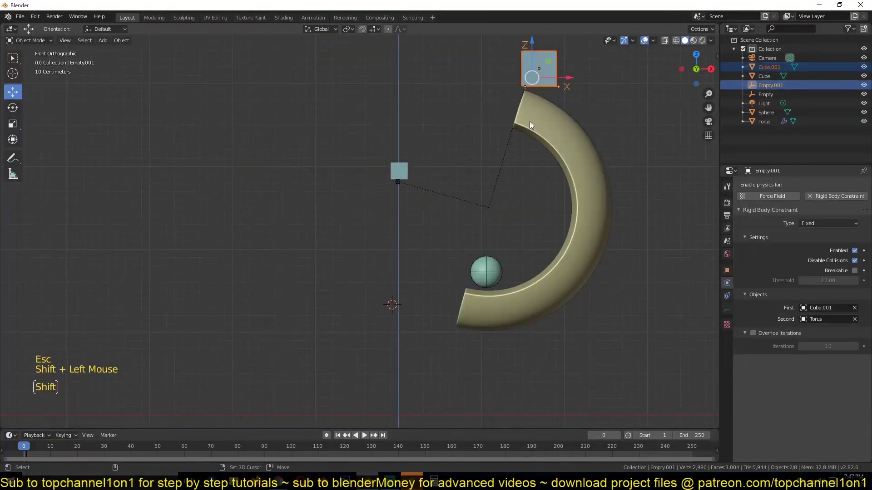
key("shift+d")
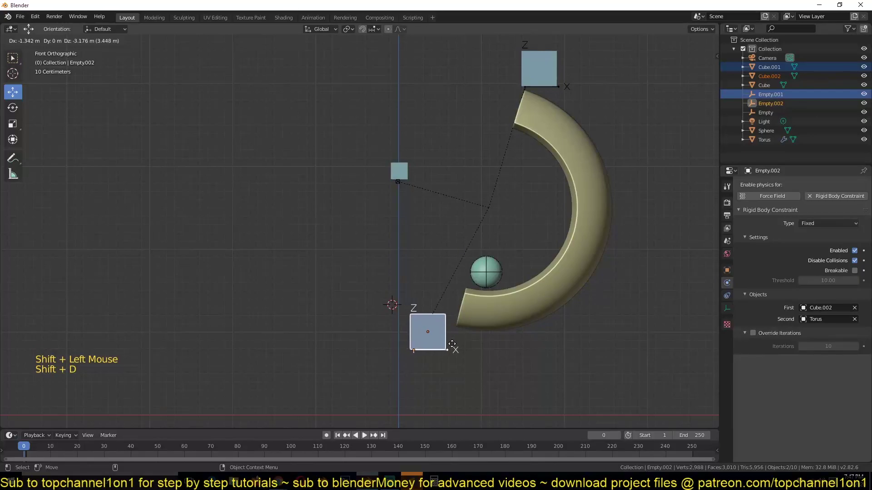
left_click(451, 339)
key("g")
left_click(453, 320)
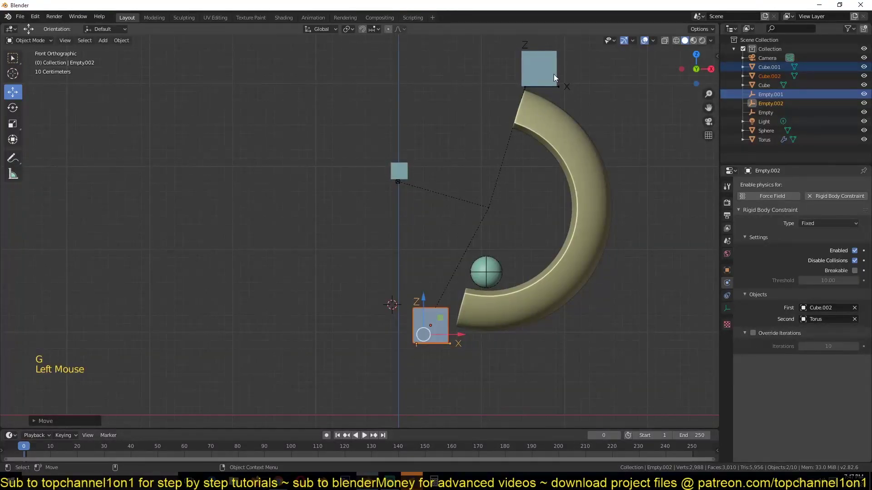
Move the duplicated empty between the copied cube and the half torus's lower end
left_click(552, 73)
left_click(525, 86)
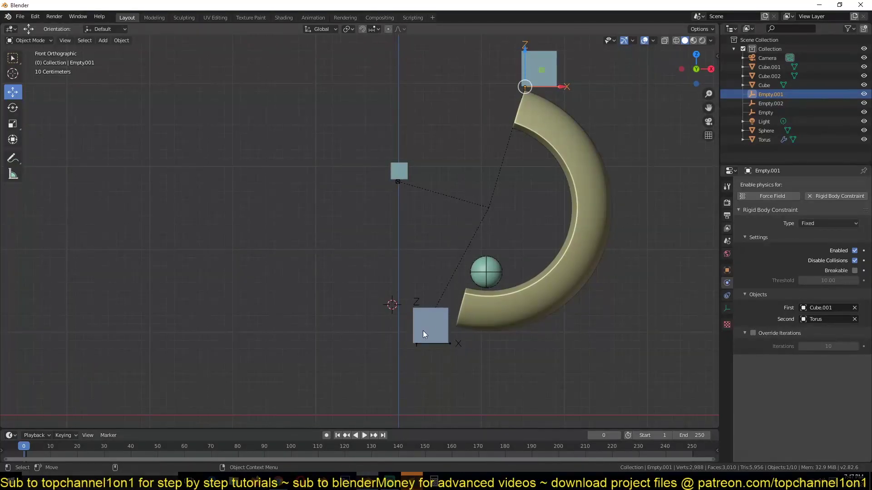
left_click(451, 345)
key("g")
left_click(486, 320)
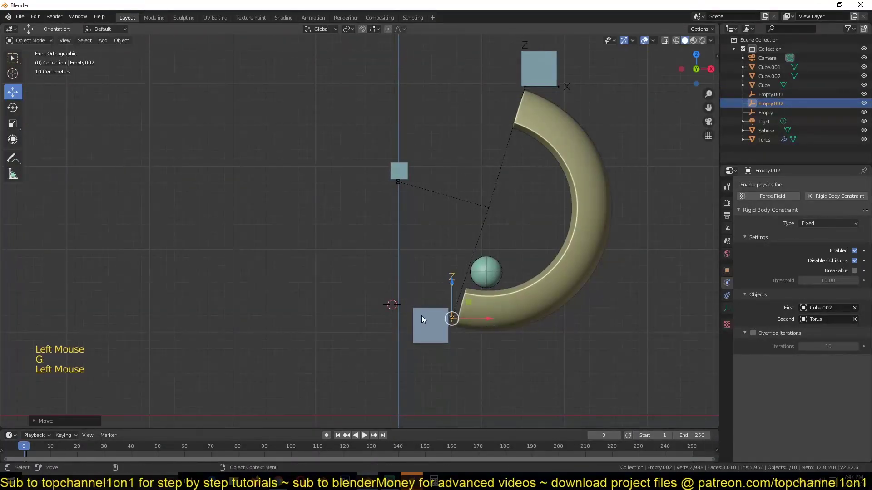
Check the rigid body settings of the half torus and both weight cubes while playing the simulation, and return to frame 0
left_click(500, 319)
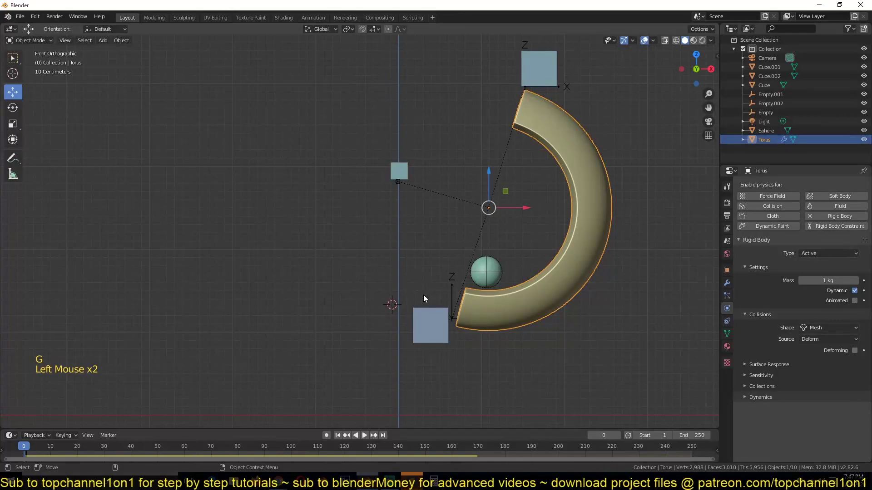
left_click(430, 323)
left_click(542, 68)
key("space")
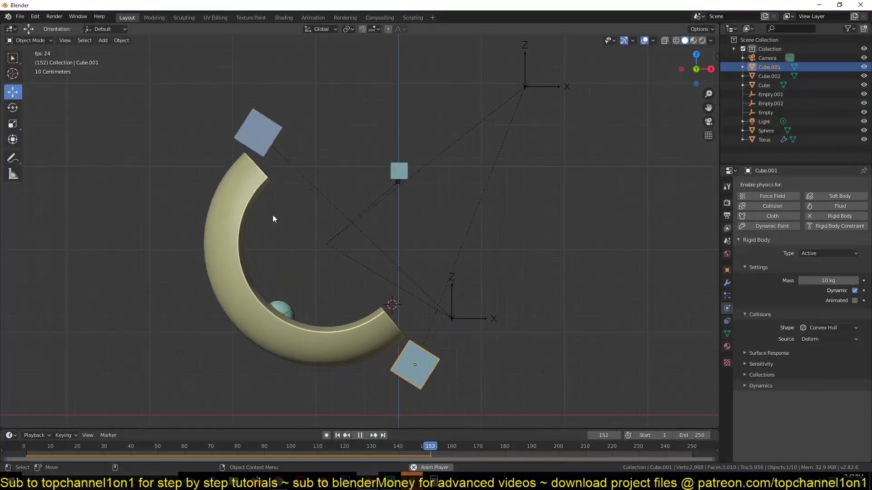
left_click(275, 123)
left_click(576, 214)
left_click(563, 177)
left_click(281, 301)
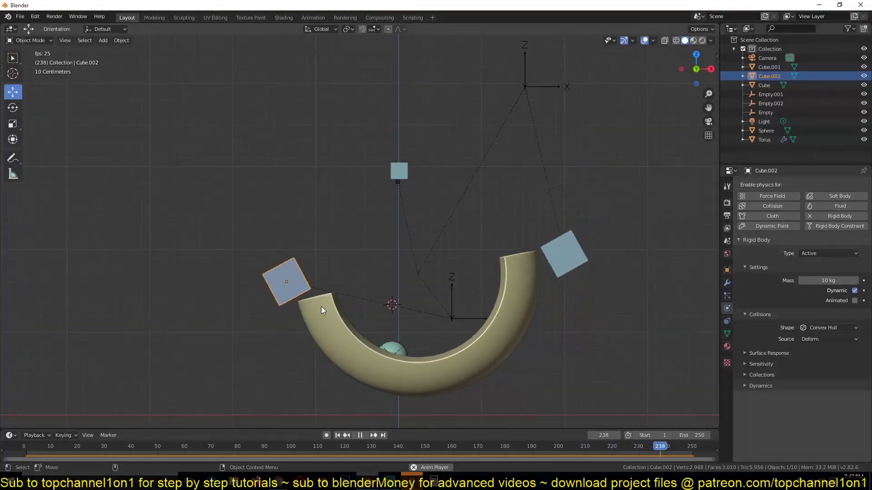
key("Escape")
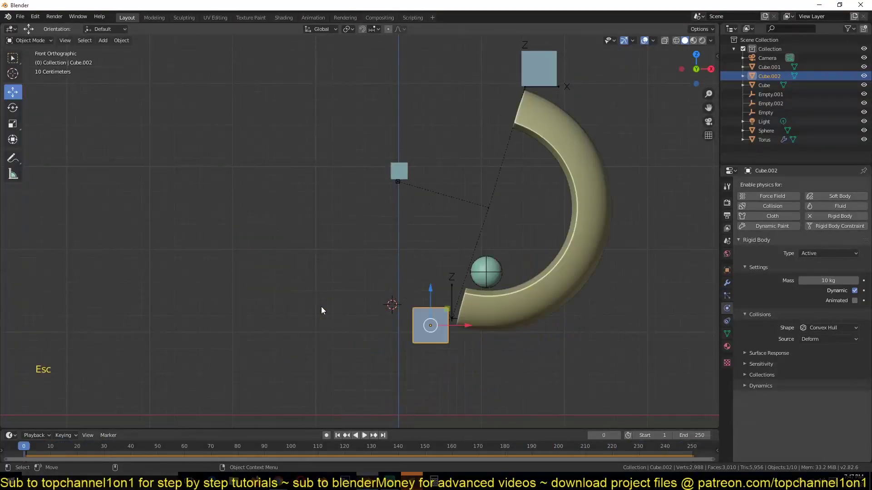
Compare the masses of the upper and lower cubes and briefly replay the simulation
left_click(536, 77)
left_click(427, 326)
key("space")
key("Escape")
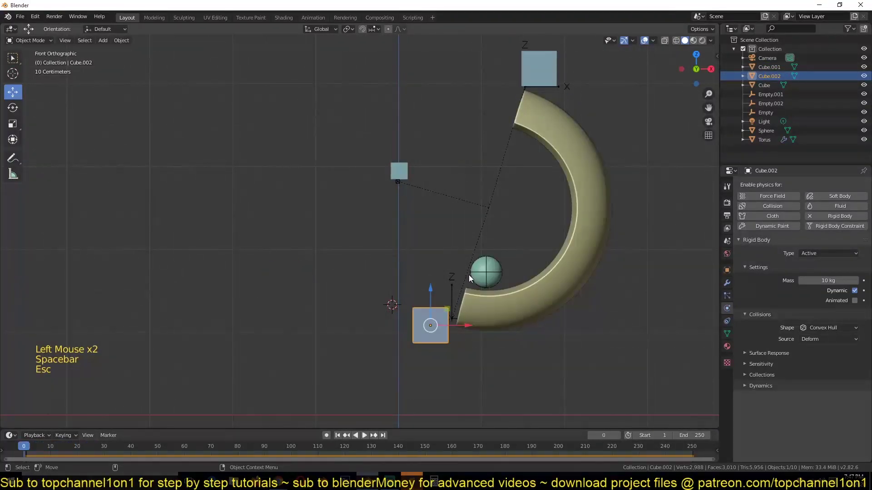
left_click(537, 78)
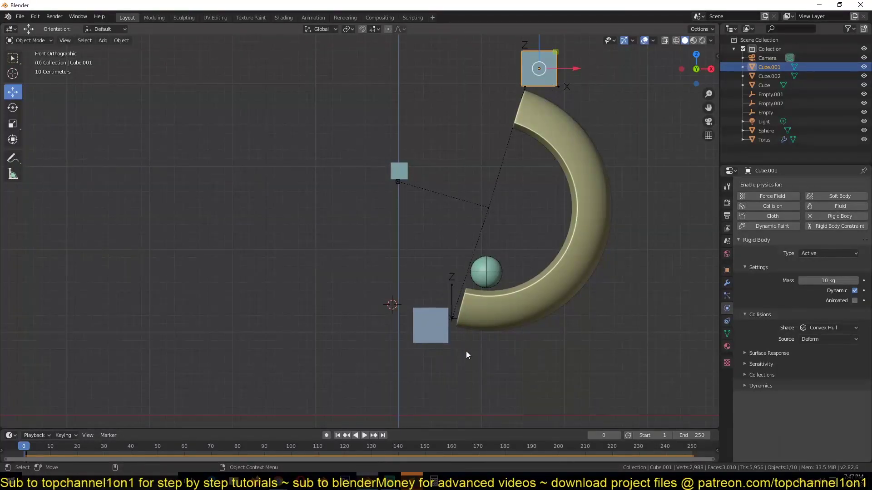
left_click(416, 333)
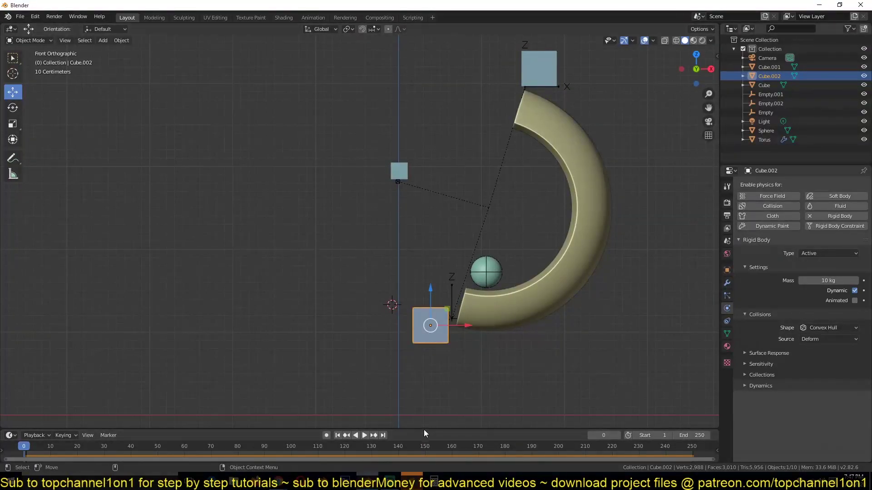
Enlarge the timeline area to make room for keyframes
left_click(389, 482)
left_click(389, 482)
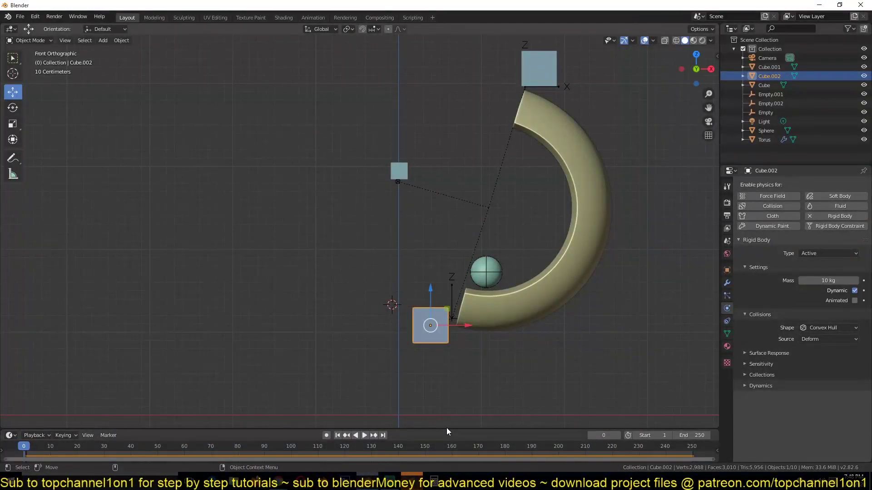
left_click_drag(447, 429, 447, 353)
left_click(389, 482)
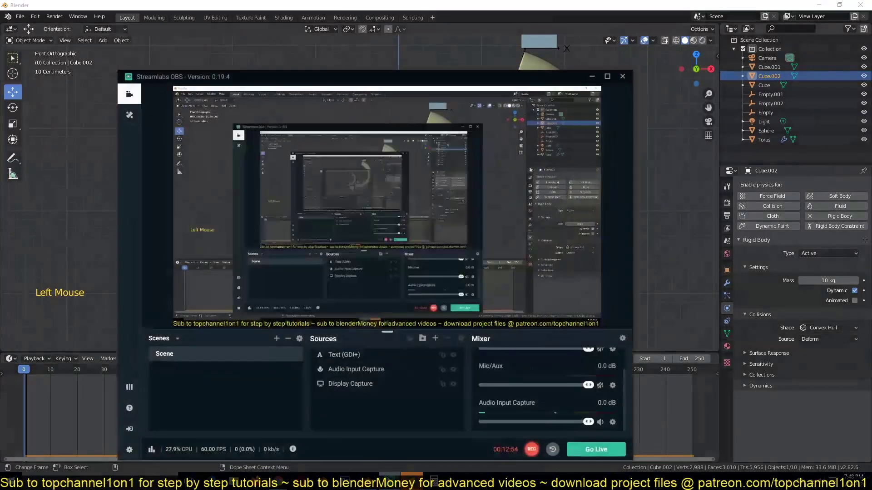
left_click(389, 481)
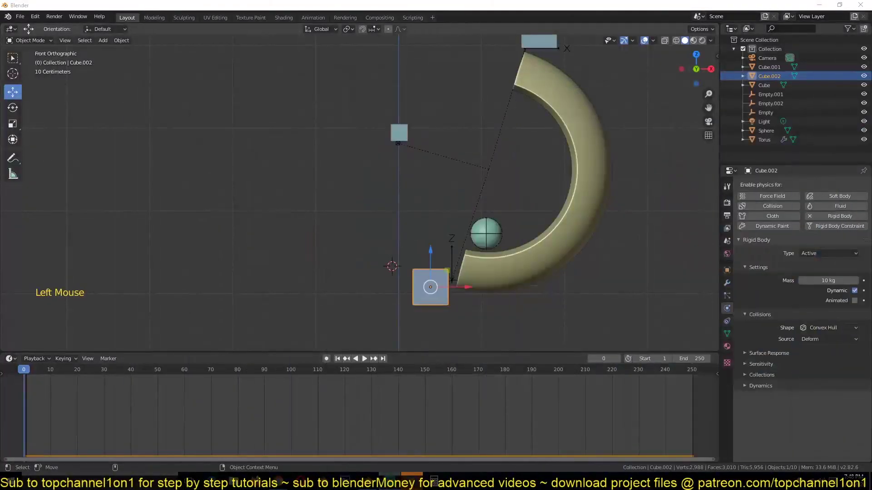
Set the lower cube's mass to 1 kg and keyframe it at frame 0
left_click(571, 224)
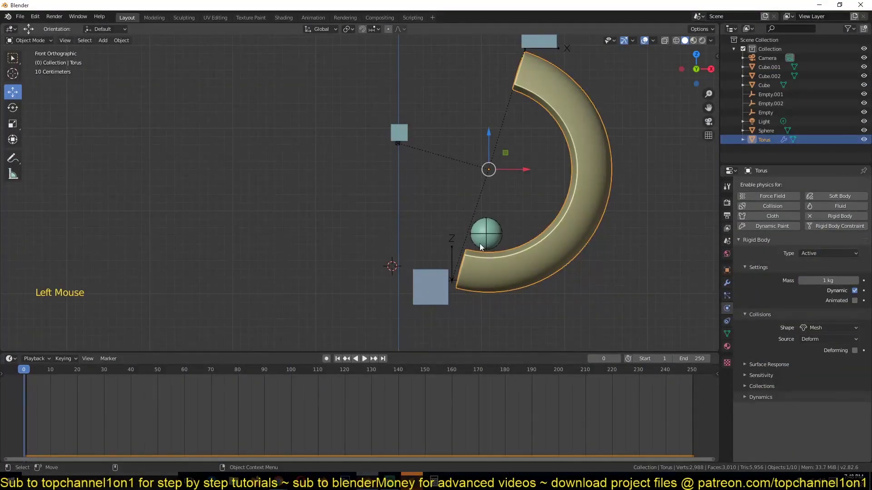
left_click(436, 273)
left_click(435, 289)
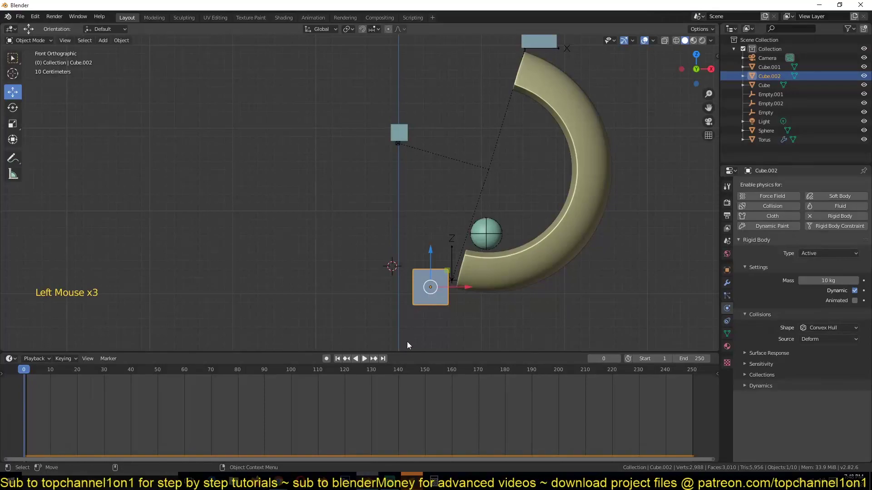
left_click(863, 281)
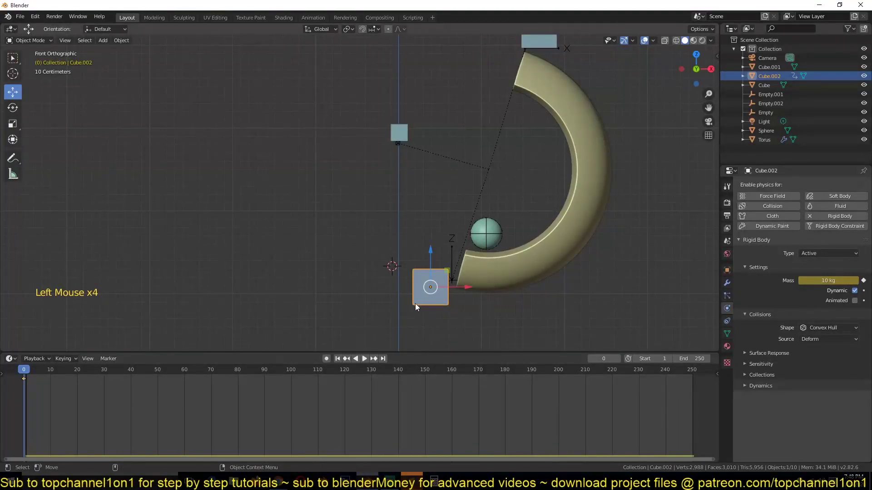
double_click(824, 282)
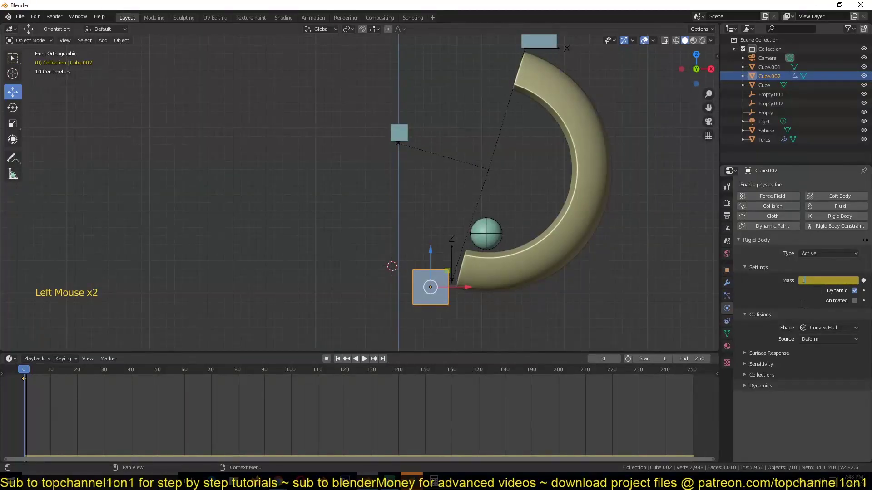
type("1")
key("Return")
left_click(863, 281)
left_click(863, 280)
left_click(864, 280)
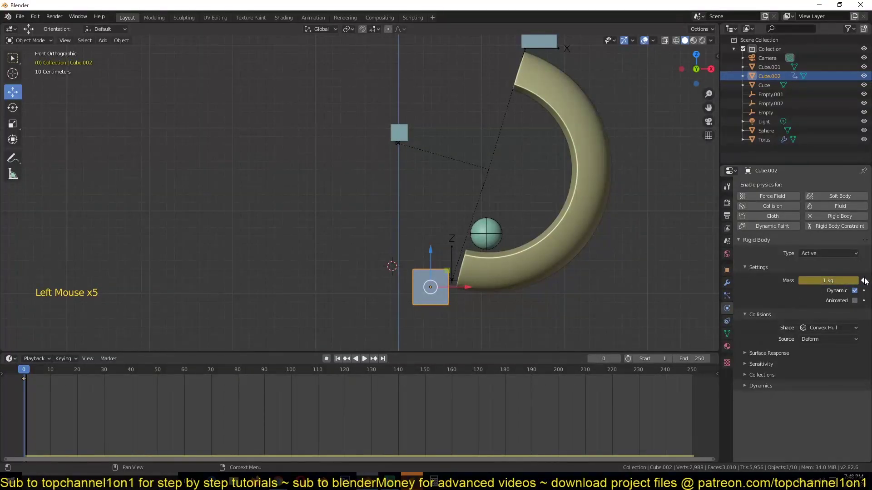
Keyframe the same cube's mass at 1 kg on frame 20 and at 10 kg on frame 22
right_click_drag(31, 404, 78, 401, "shift")
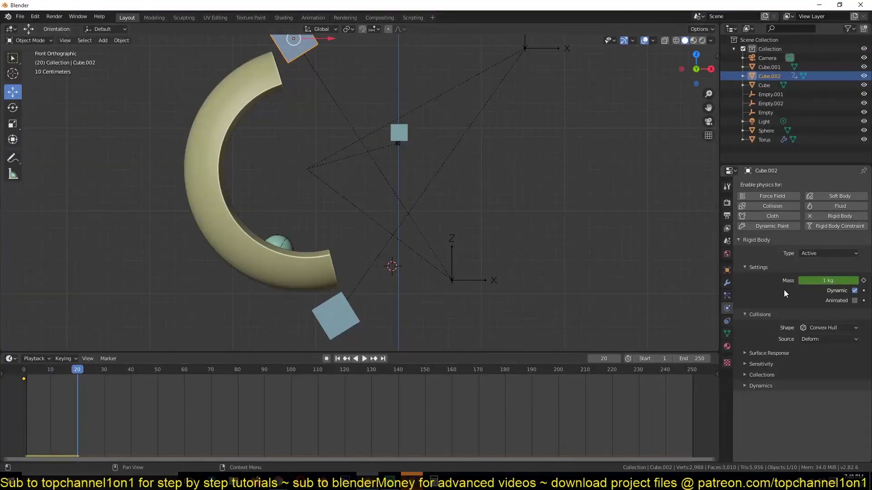
left_click(863, 280)
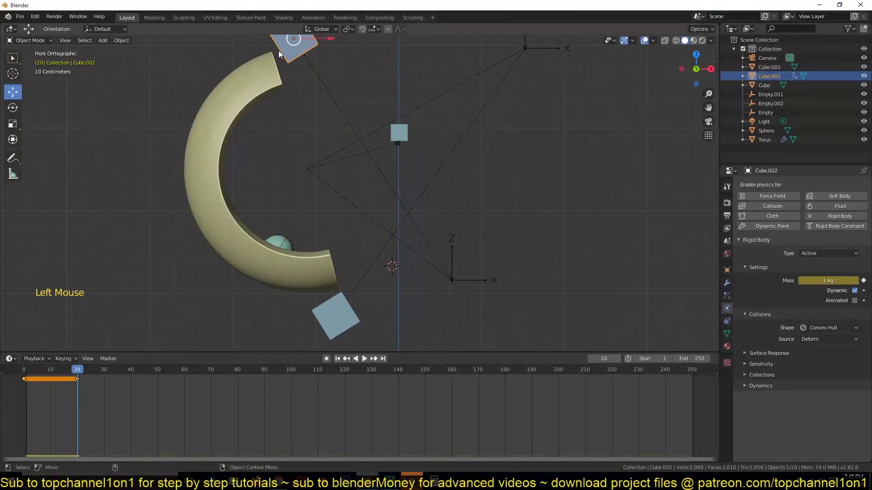
right_click_drag(78, 377, 82, 379, "shift")
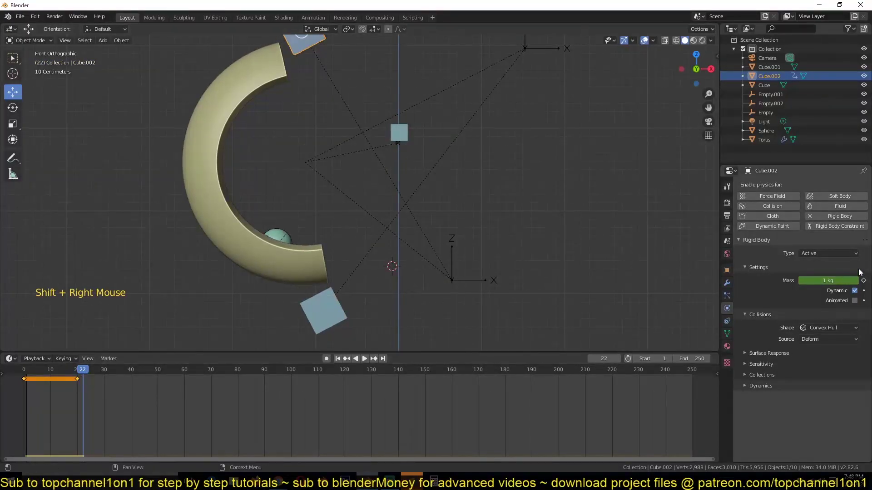
left_click(842, 280)
type("10")
key("Return")
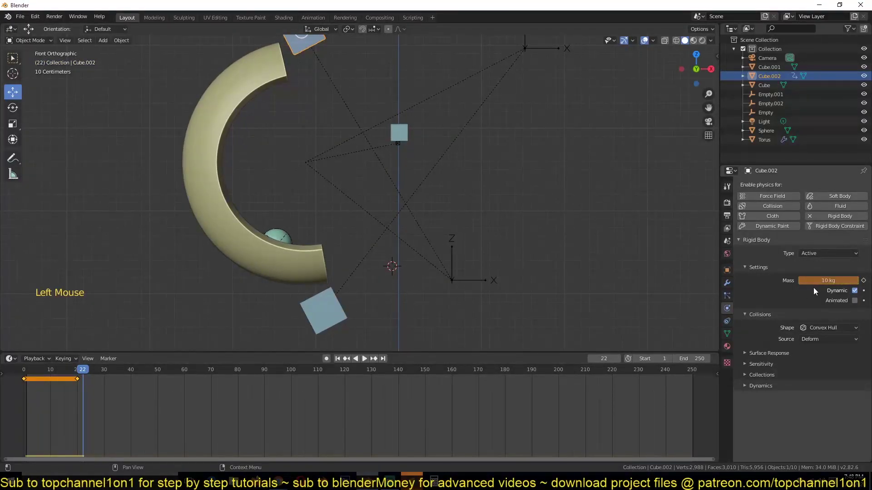
left_click(863, 280)
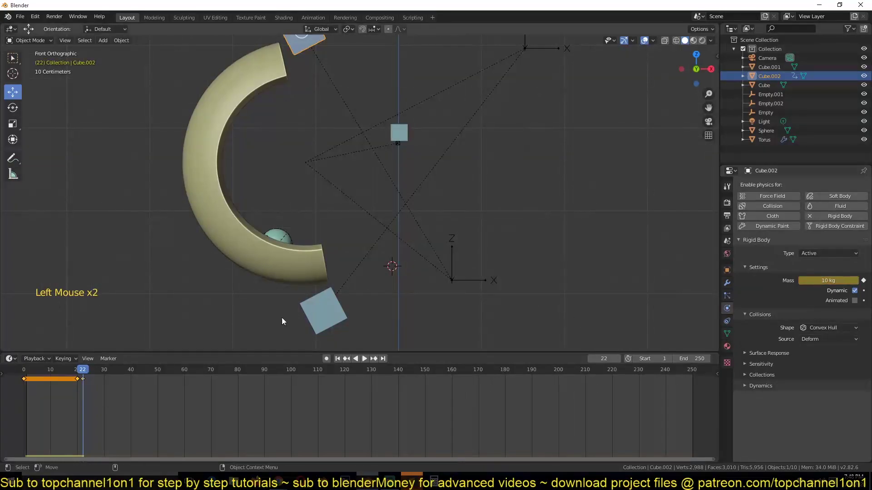
Keyframe the mass of Cube.001 at 10 kg on frame 20
left_click(310, 324)
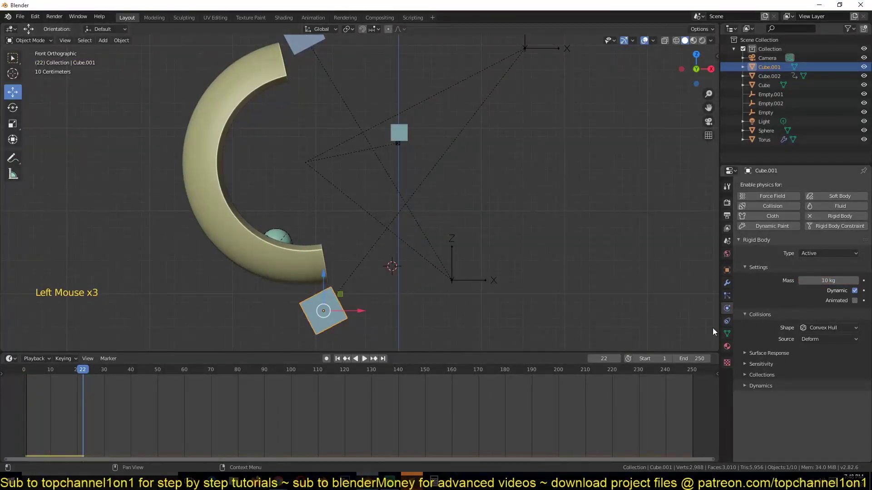
left_click(323, 311)
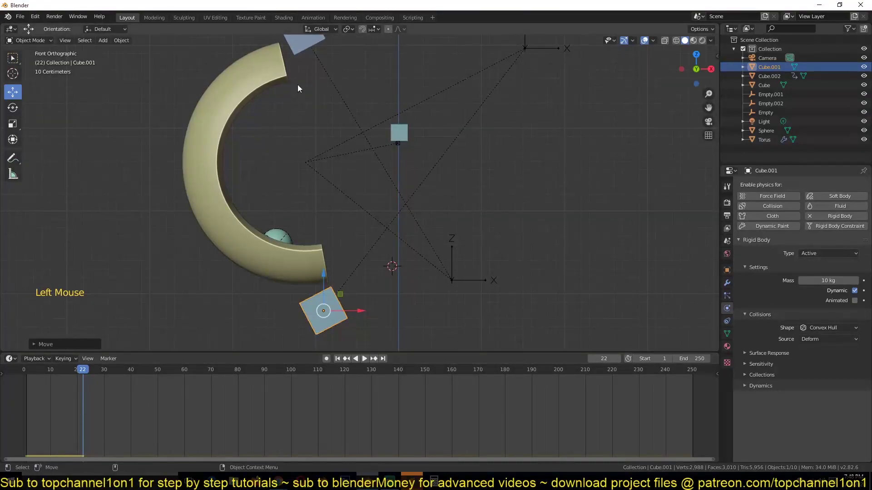
double_click(301, 58)
key("Left")
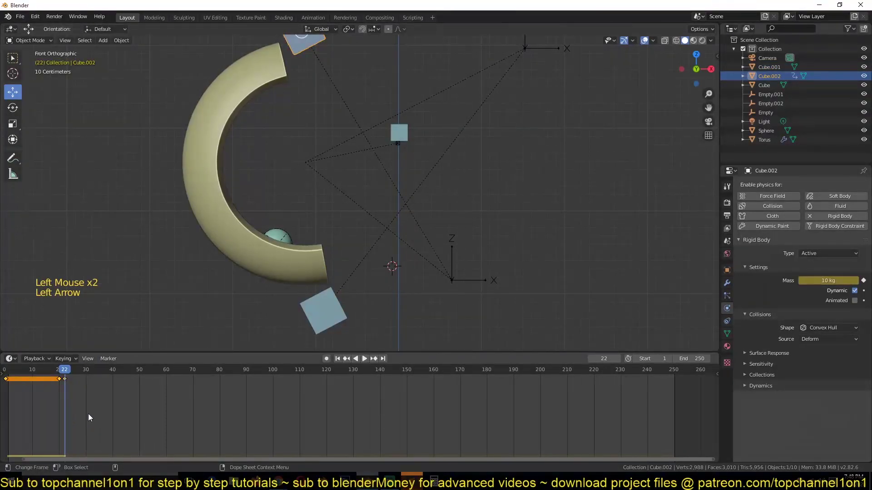
right_click(60, 382, "shift")
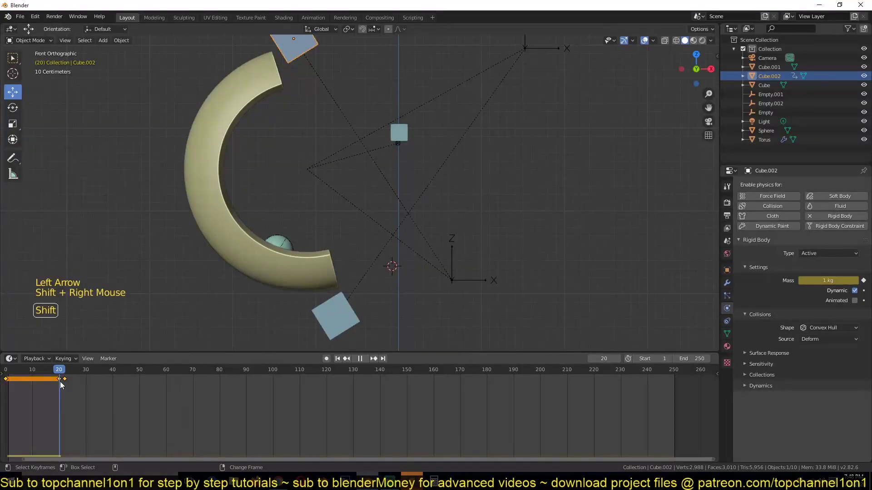
left_click(348, 324)
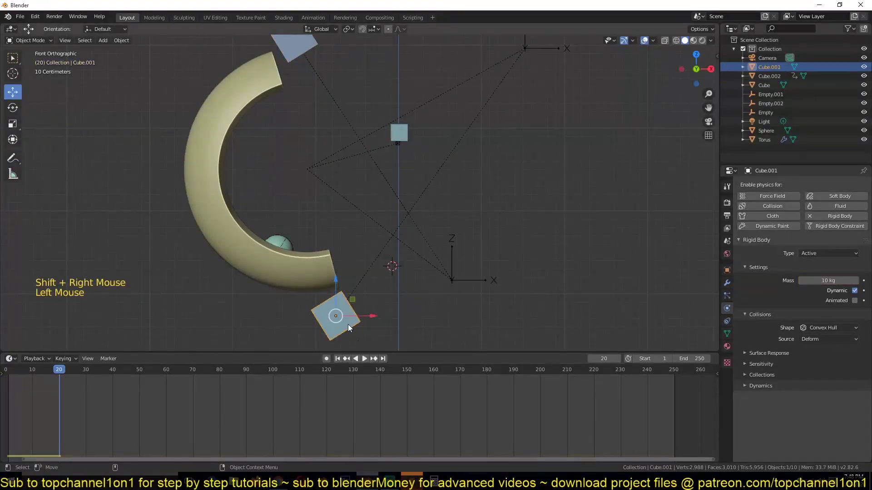
left_click(864, 281)
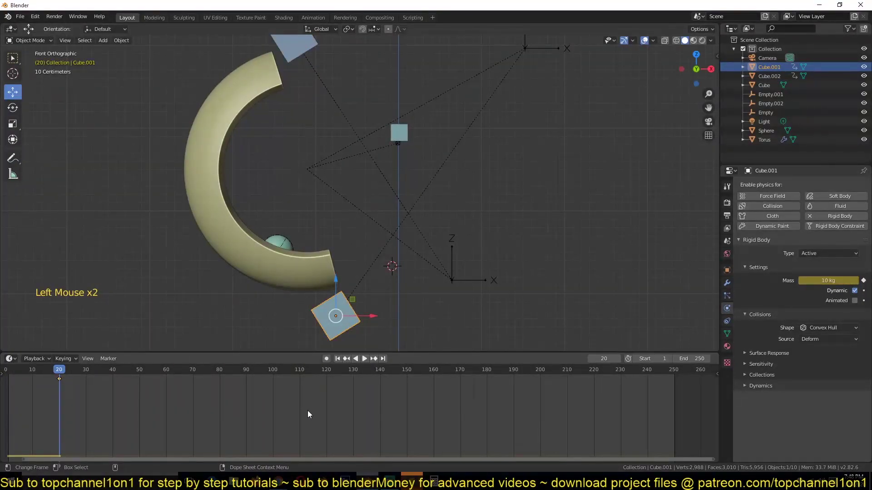
Set the mass of Cube.001 to 1 kg on frame 22 and keyframe it there
key("Right")
key("Right")
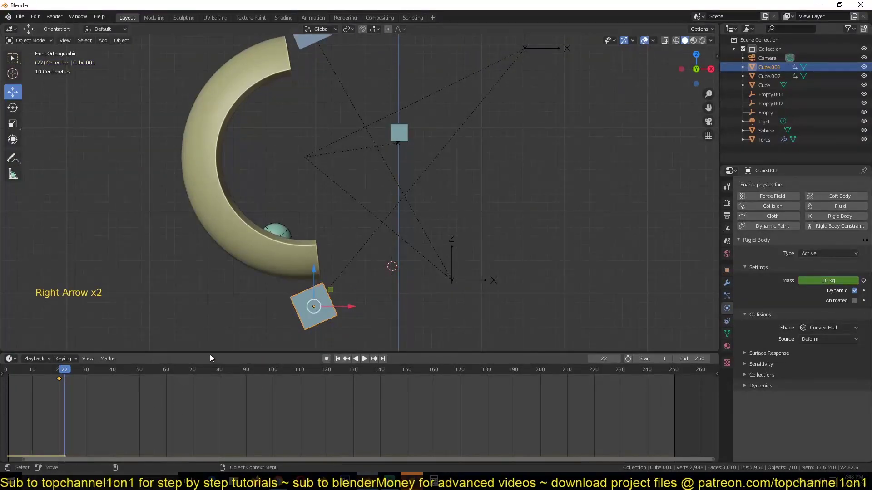
left_click(822, 281)
left_click(820, 291)
left_click(811, 299)
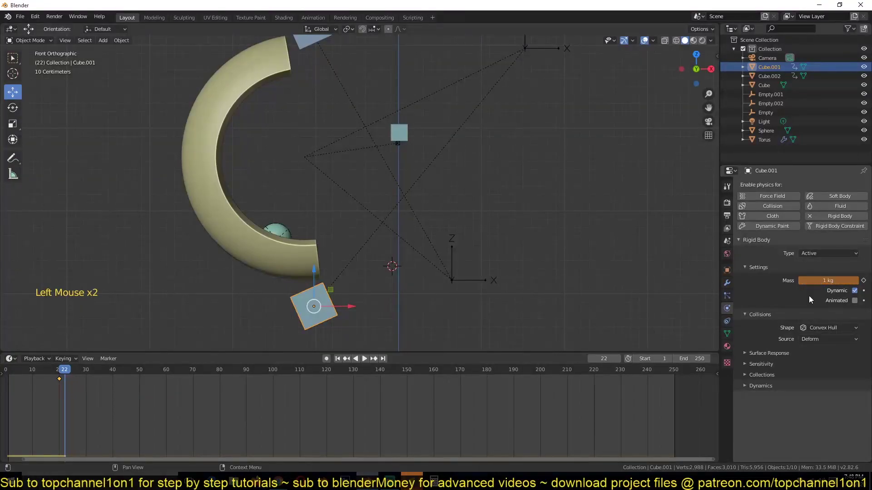
left_click(864, 281)
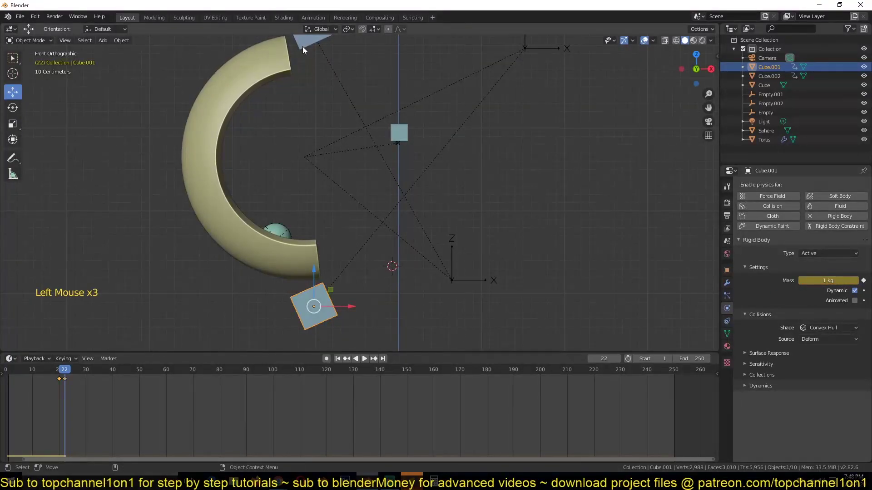
Keyframe the mass of Cube.001 at 1 kg on frame 57 and at 10 kg on frame 58
right_click_drag(67, 396, 159, 398, "shift")
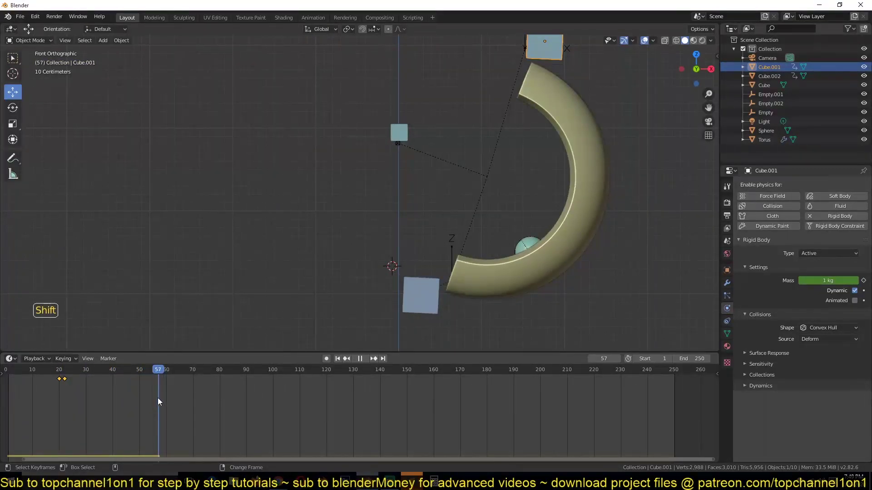
key("space")
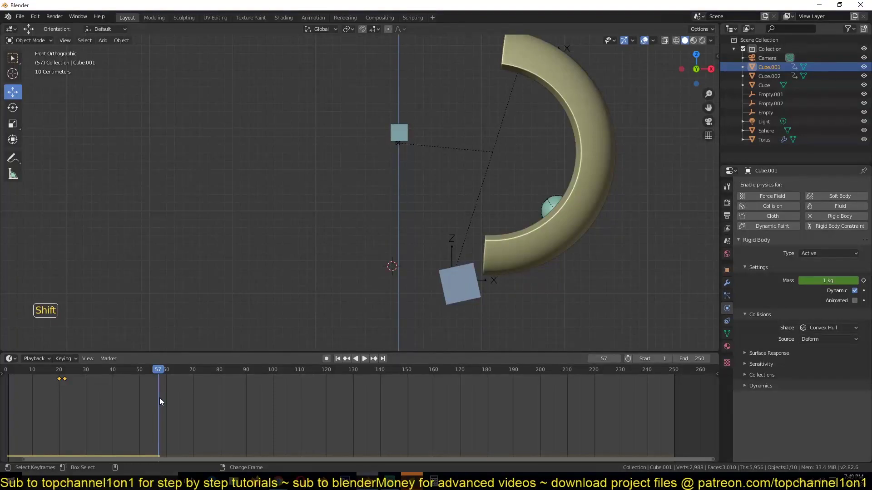
scroll(276, 261, "down", 2)
right_click_drag(157, 405, 159, 406, "shift")
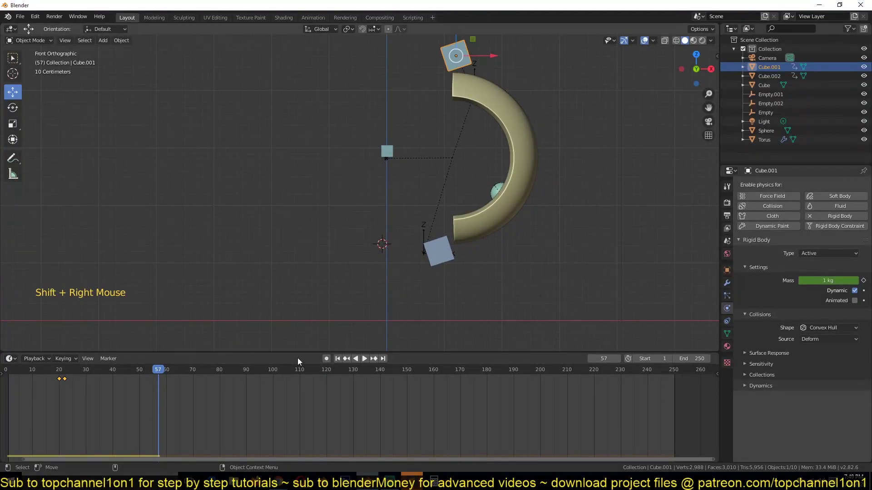
left_click(864, 281)
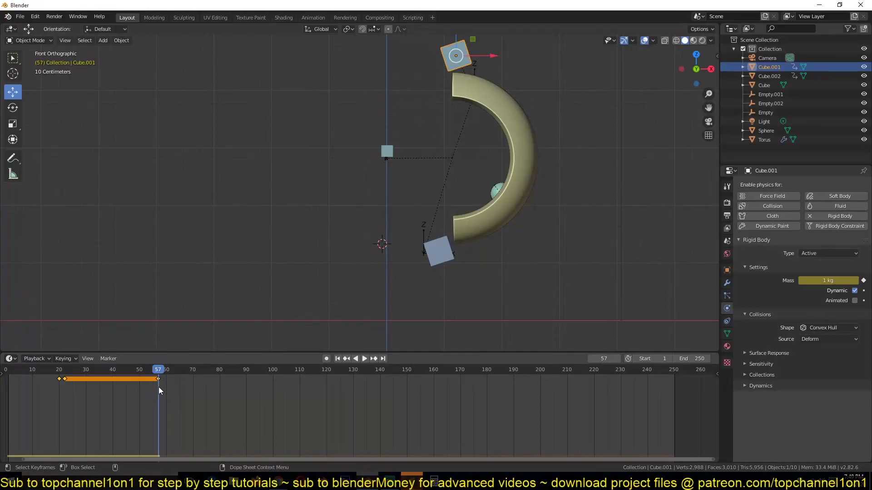
key("Right")
left_click(818, 281)
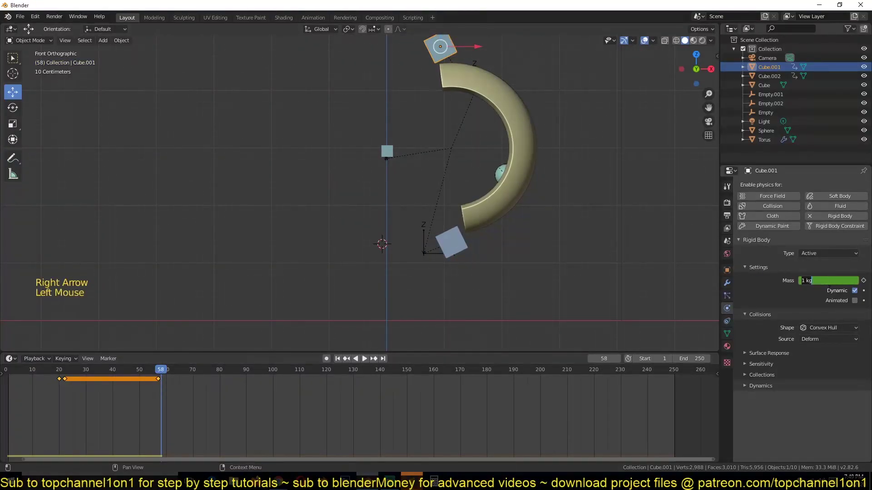
left_click(864, 281)
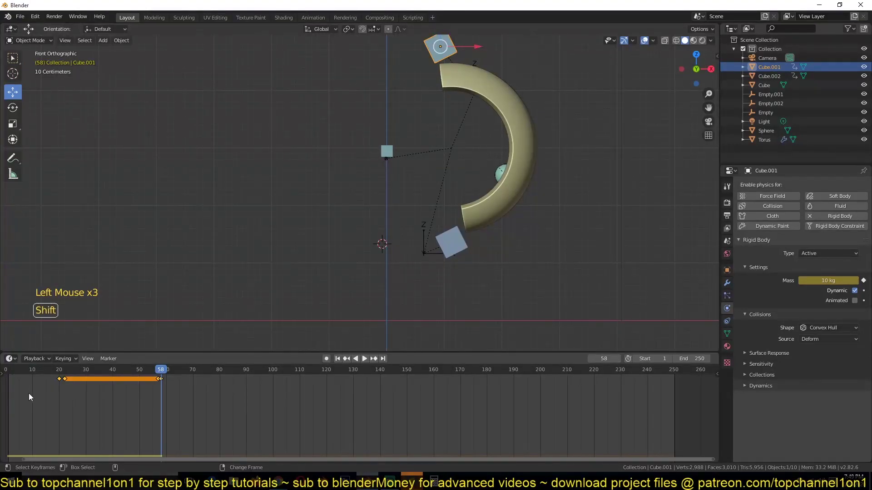
Return to frame 1 and examine the mass keyframes of both end cubes and the mass curve of Cube.001
right_click(17, 390, "shift")
key("space")
key("Escape")
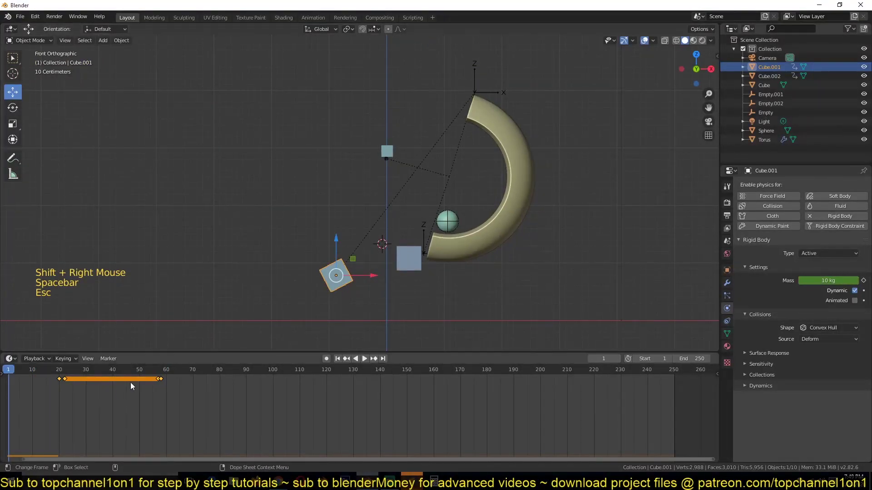
left_click(411, 266)
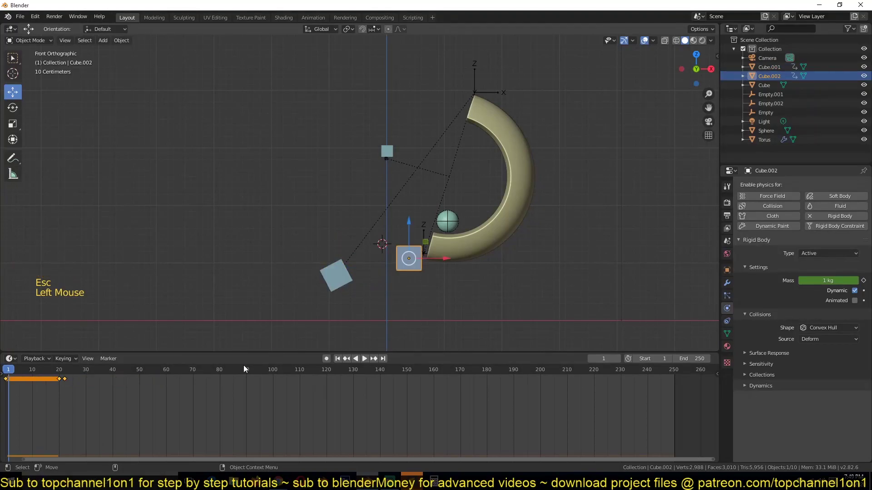
left_click(338, 279)
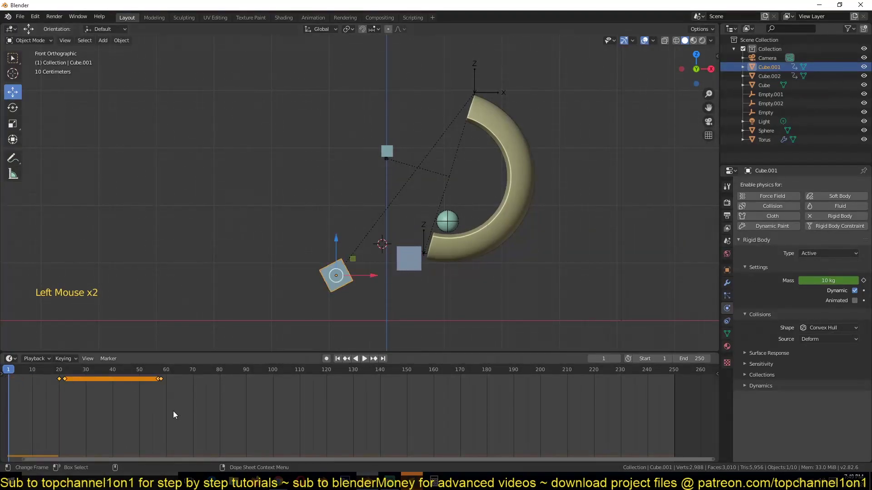
key("ctrl+Tab")
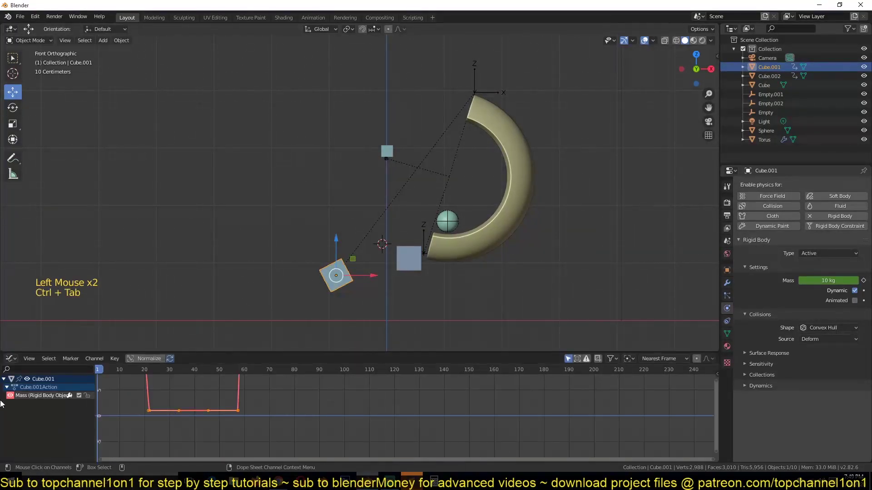
key("ctrl+Tab")
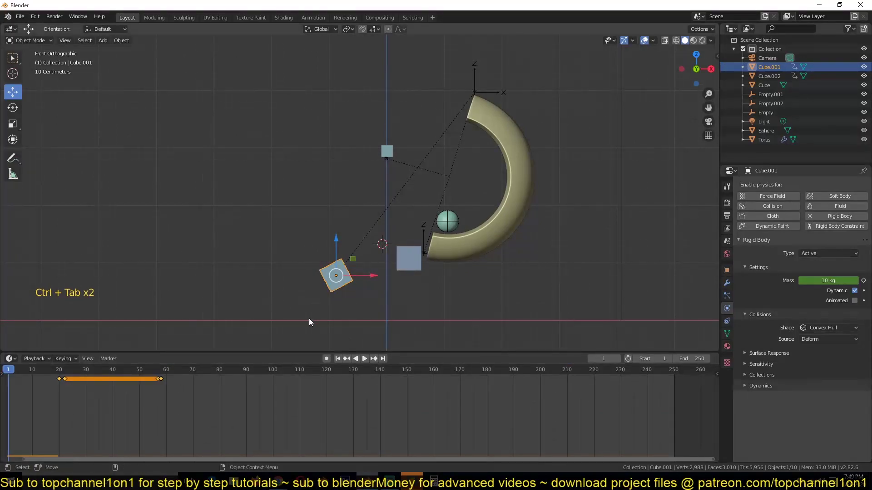
key("Up")
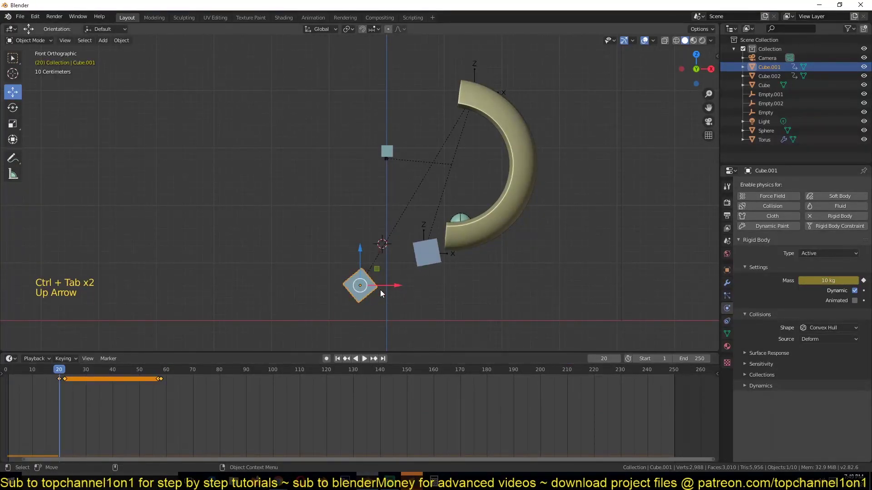
key("h")
key("ctrl+z")
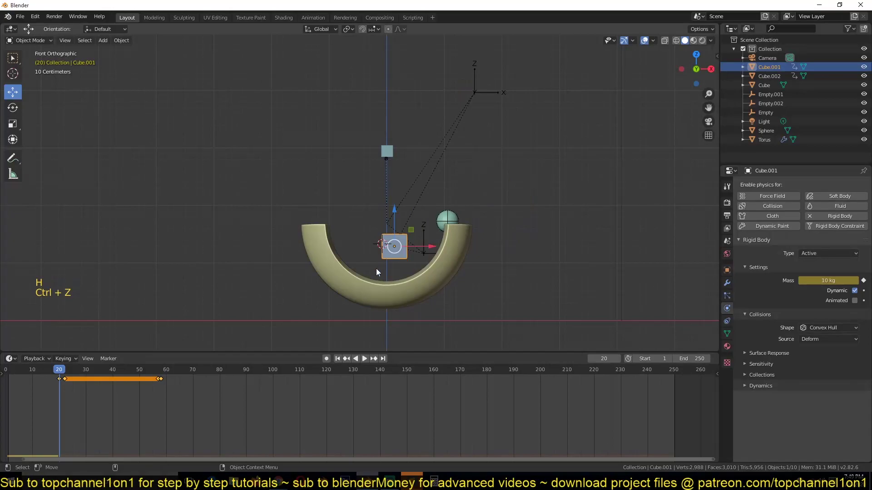
Go back to frame 0 and move Cube.001 to the upper end of the half torus
right_click_drag(142, 370, 6, 393, "shift")
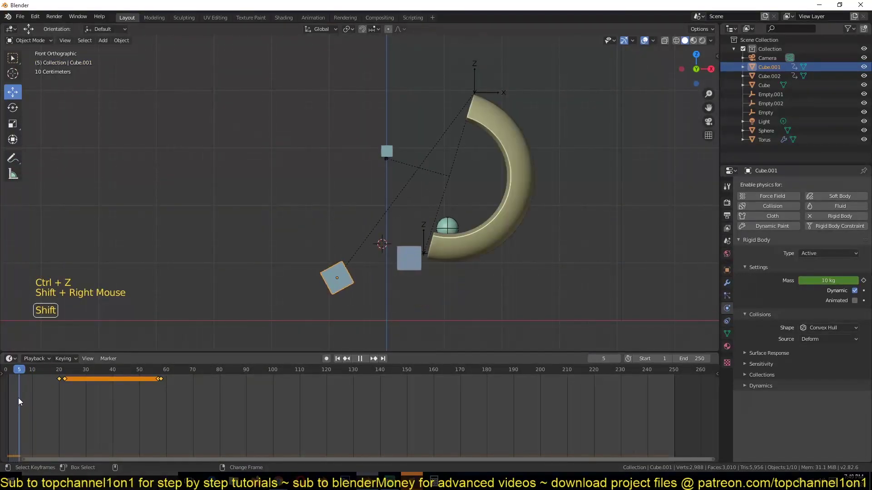
key("Escape")
key("h")
key("ctrl+z")
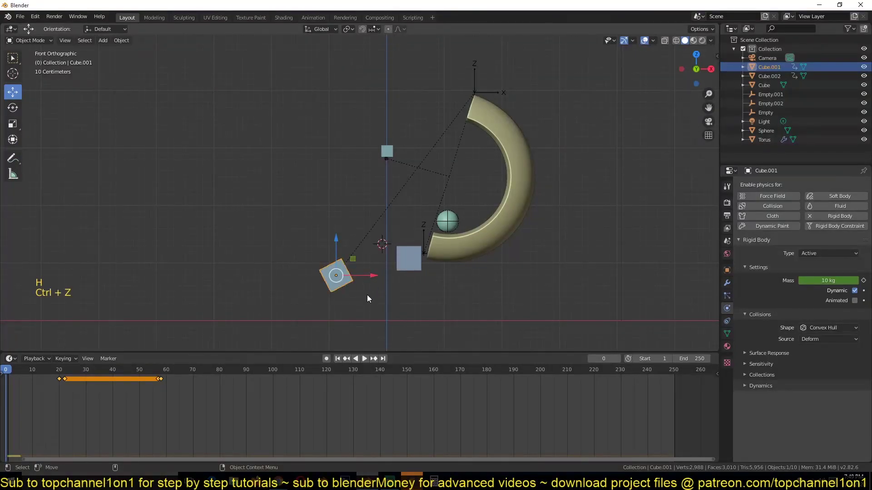
key("g")
left_click(502, 98)
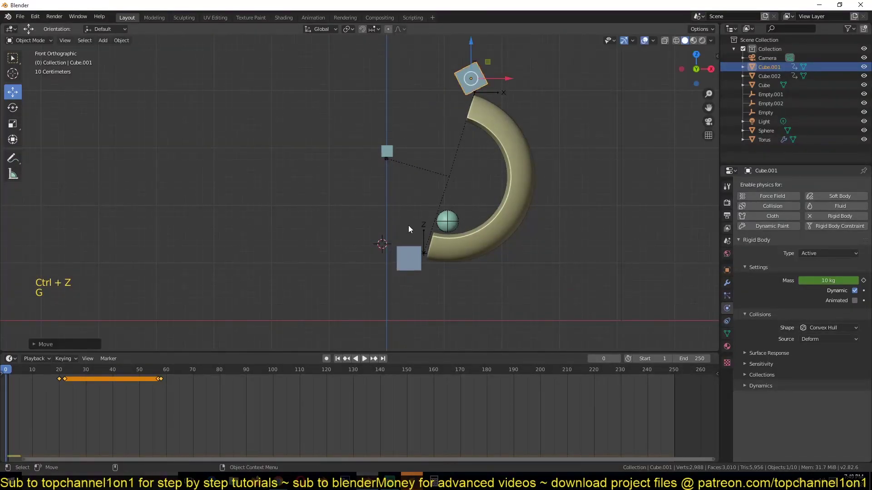
Play the simulation with Cube.002 selected and compare the swing with that cube's mass keyframes
key("space")
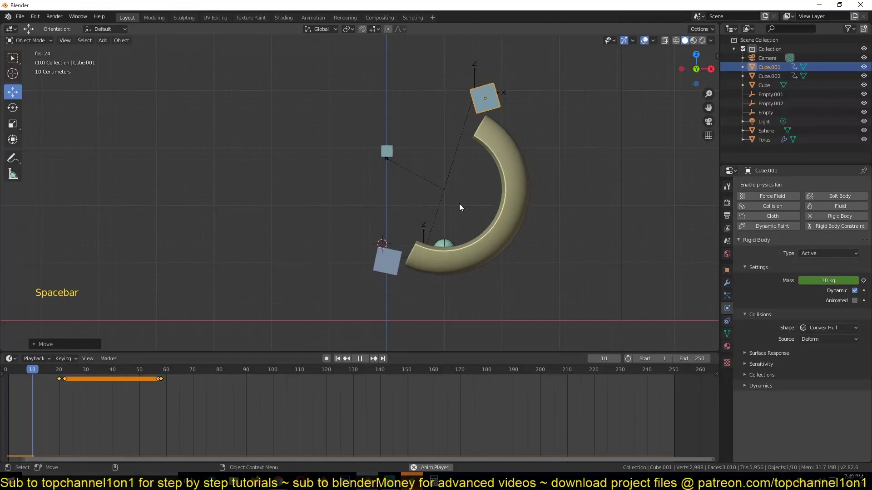
key("Escape")
left_click(410, 261)
key("space")
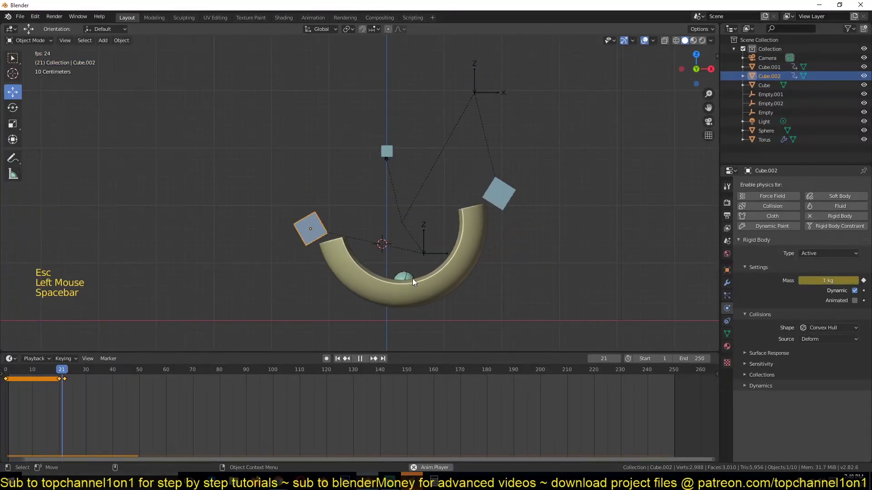
key("space")
key("space")
key("space")
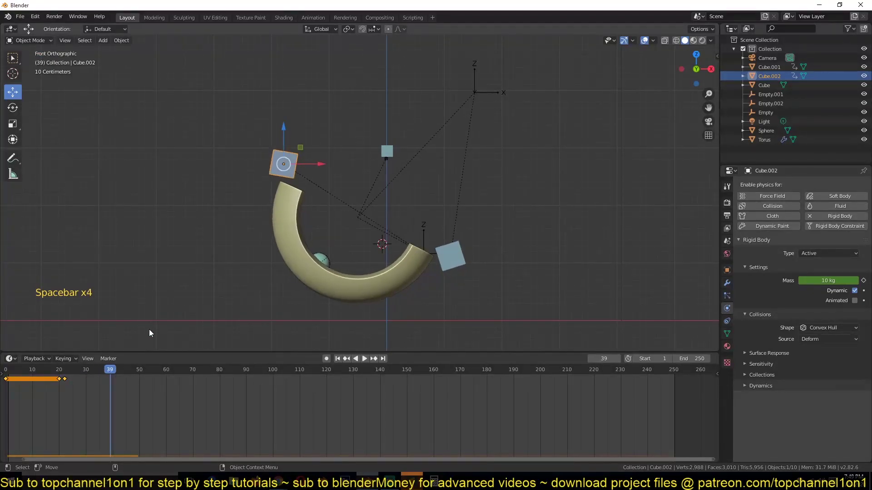
Shift the last two mass keyframes of Cube.002 to frames 38 and 40, and replay the simulation
left_click(58, 391)
left_click_drag(49, 388, 86, 367)
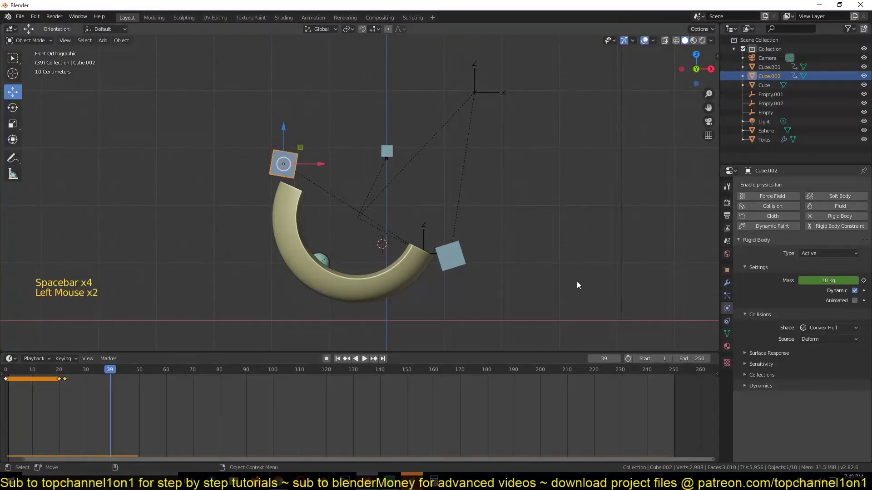
key("g")
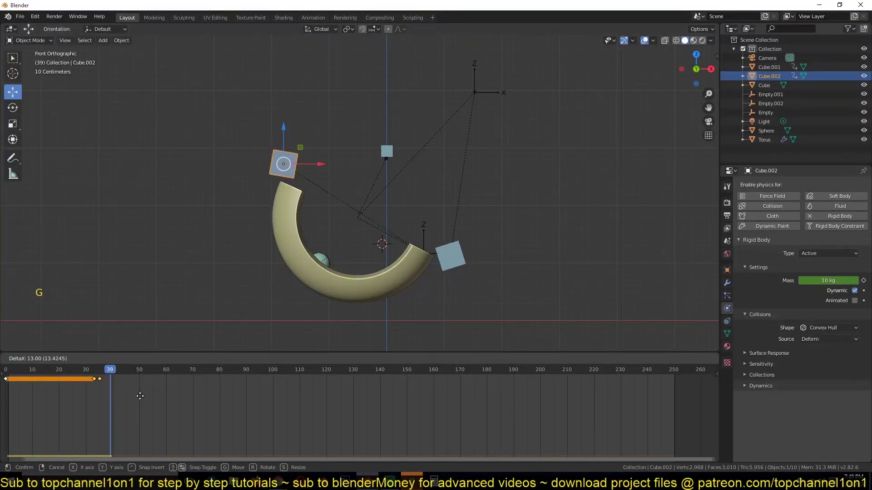
left_click(150, 396)
right_click(58, 398, "shift")
key("space")
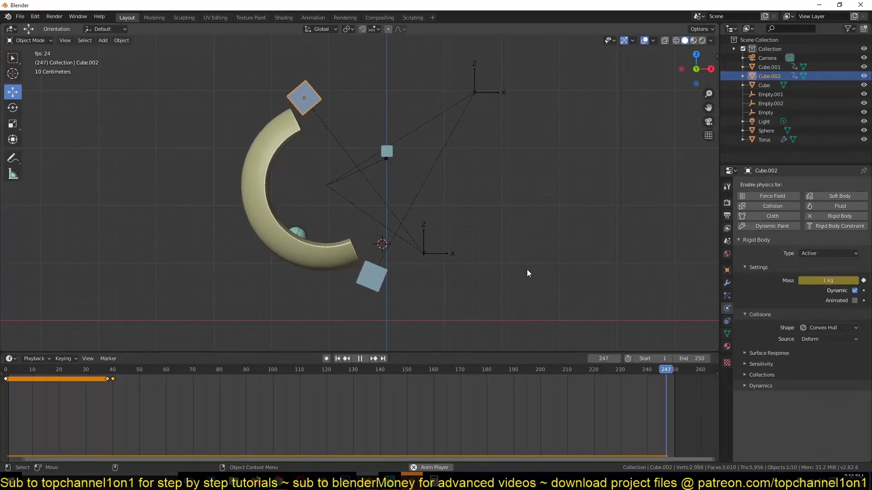
key("space")
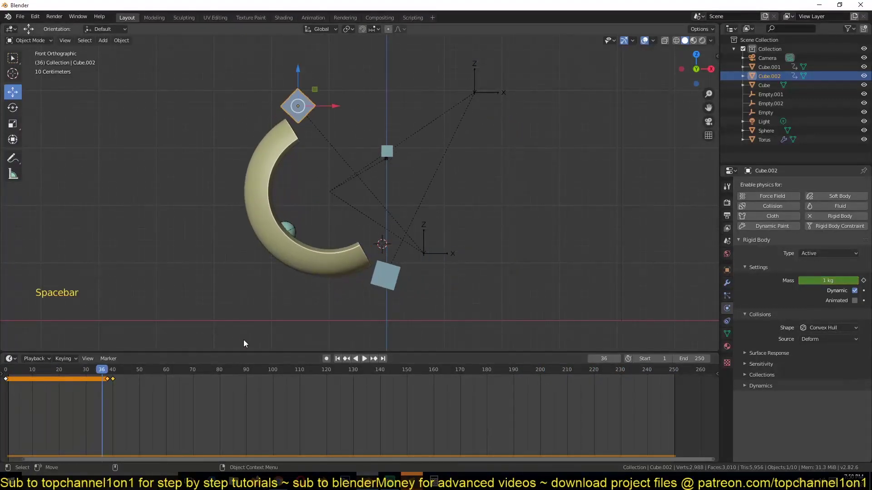
Enlarge the animation editor, display Cube.002's mass curve in the Graph Editor and add a Cycles F-Curve modifier
left_click_drag(118, 352, 109, 327)
key("ctrl+Tab")
scroll(115, 390, "down", 11)
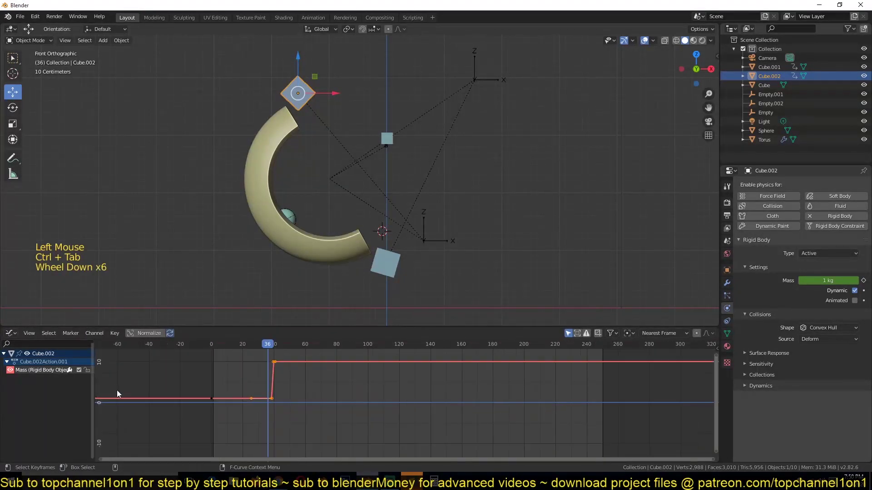
left_click(115, 333)
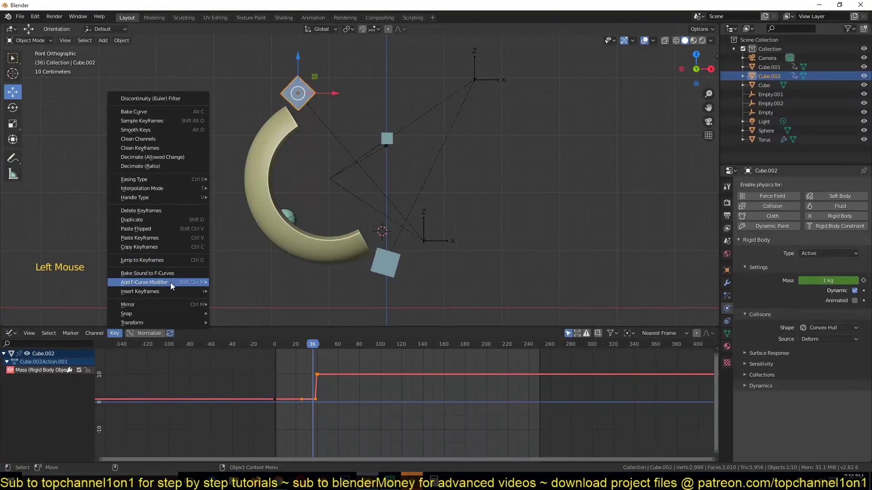
mouse_move(170, 282)
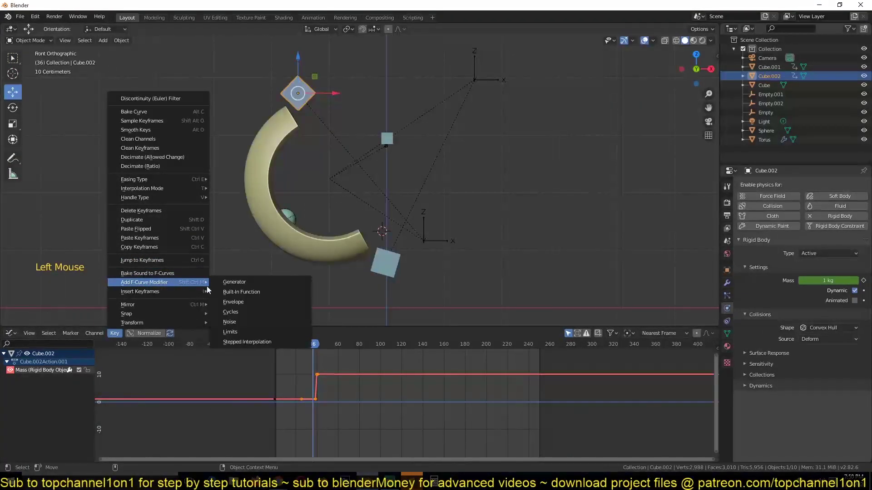
left_click(257, 312)
scroll(306, 397, "up", 9)
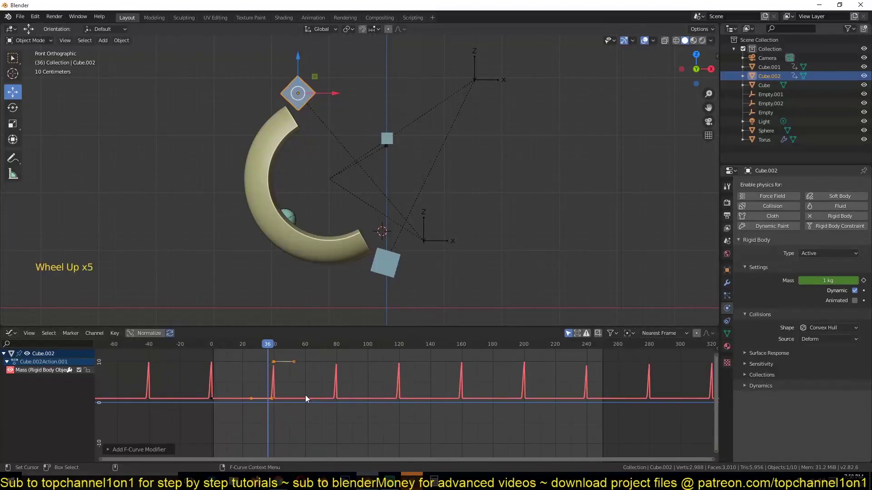
scroll(248, 411, "down", 2)
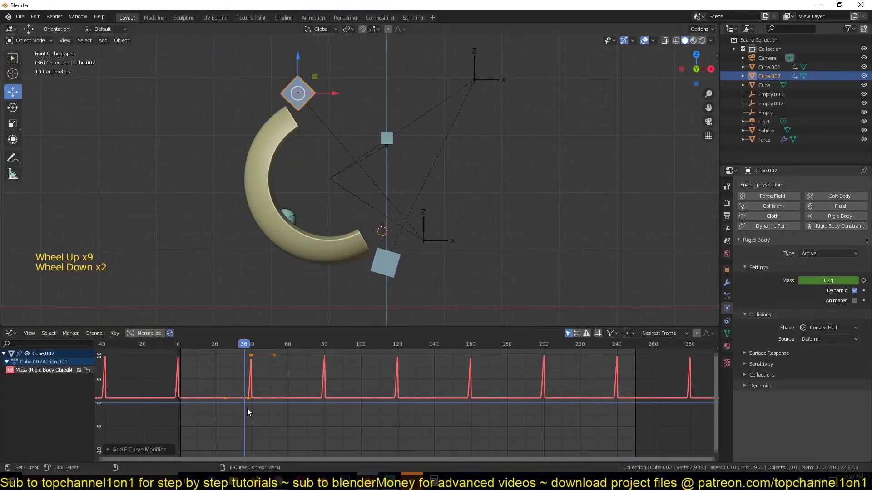
Replay the simulation from the start and compare the torus swing with Cube.002's repeating mass curve
right_click(174, 397, "shift")
key("space")
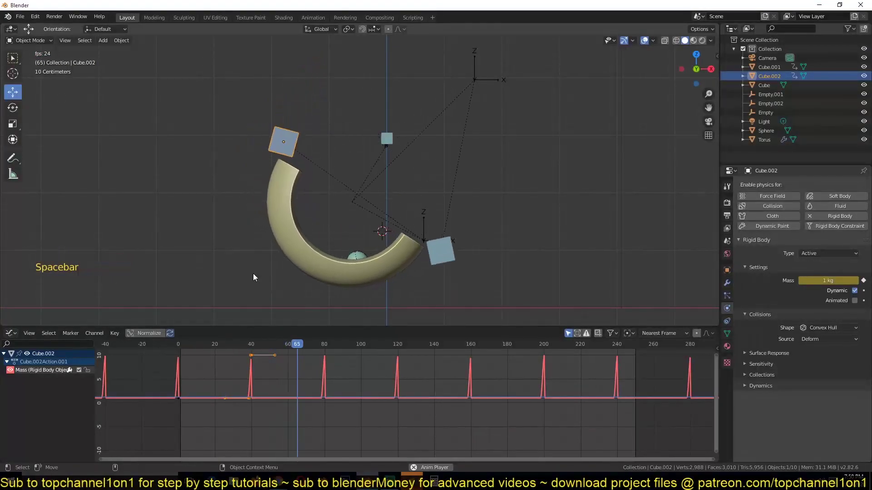
key("space")
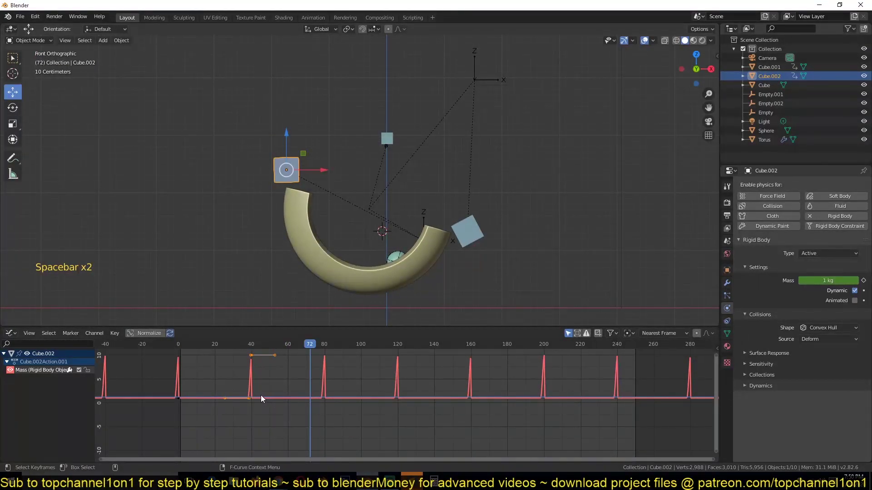
Switch back to the Timeline and insert a 10 kg mass keyframe for Cube.002 at frame 80
key("ctrl+Tab")
left_click(200, 454)
left_click_drag(193, 460, 173, 464)
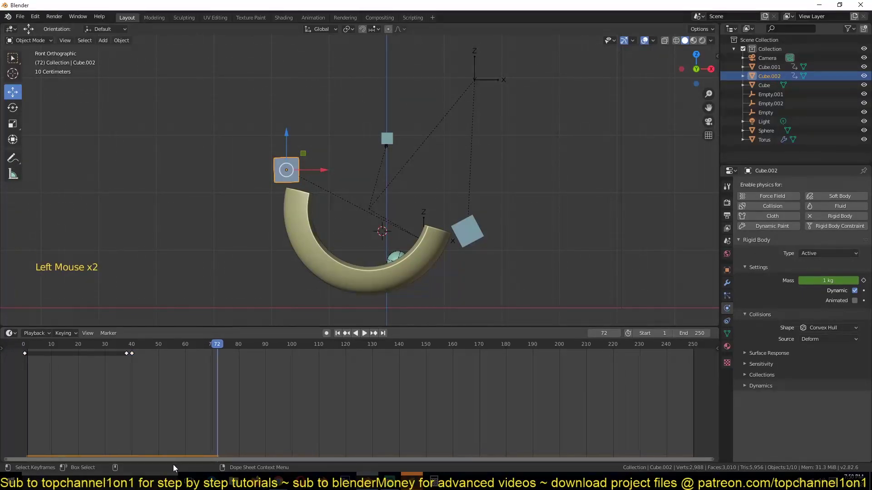
right_click(25, 353, "shift")
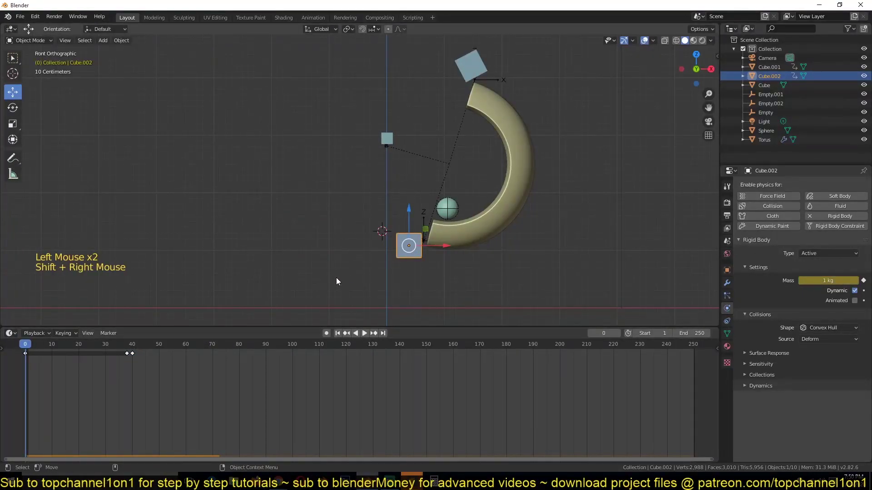
right_click_drag(34, 378, 238, 369, "shift")
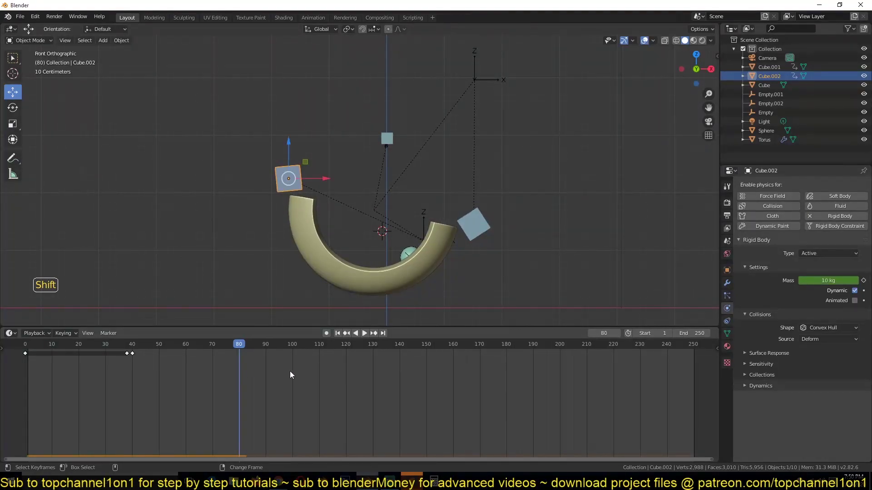
left_click(856, 282)
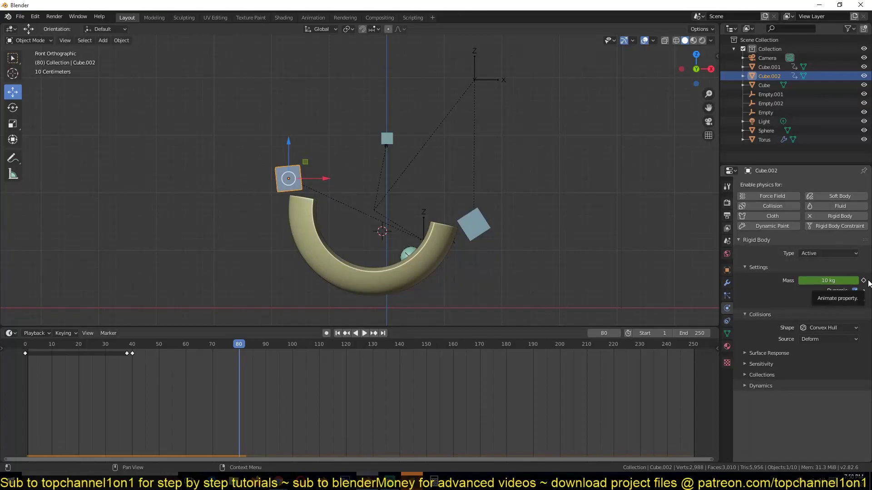
left_click(864, 281)
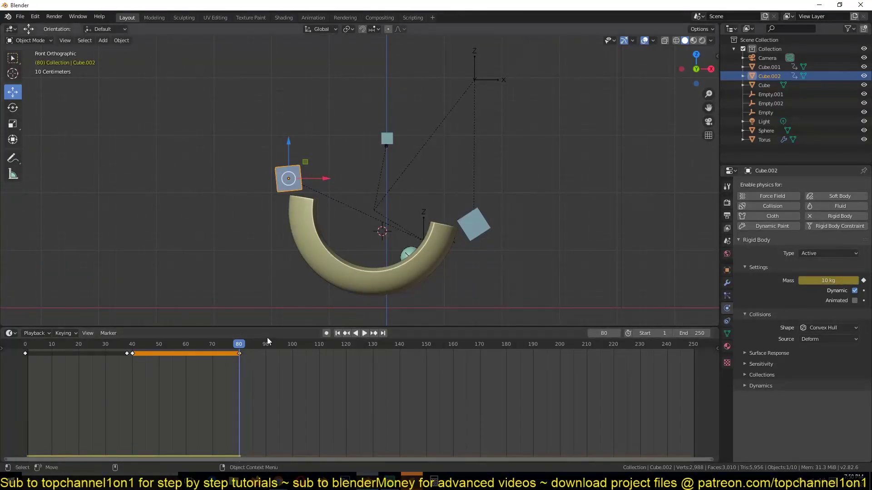
Return to frame 0 and insert a 10 kg mass keyframe for Cube.001
right_click_drag(195, 354, 24, 355, "shift")
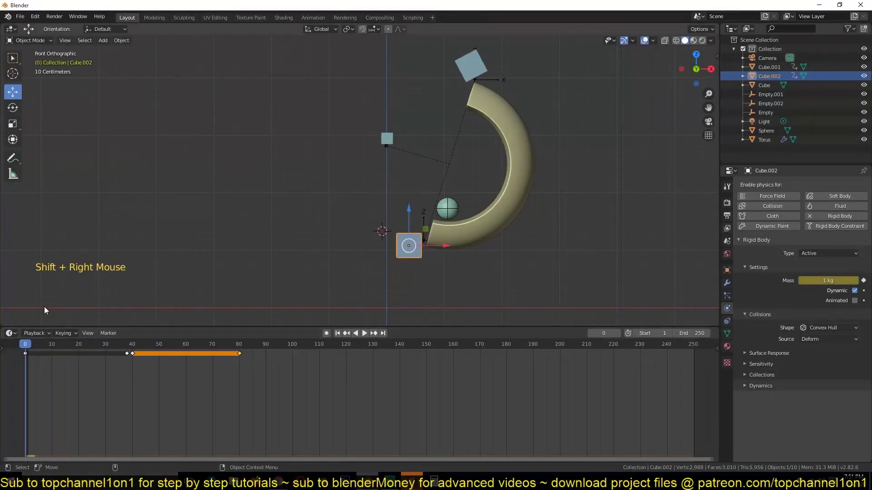
left_click(468, 68)
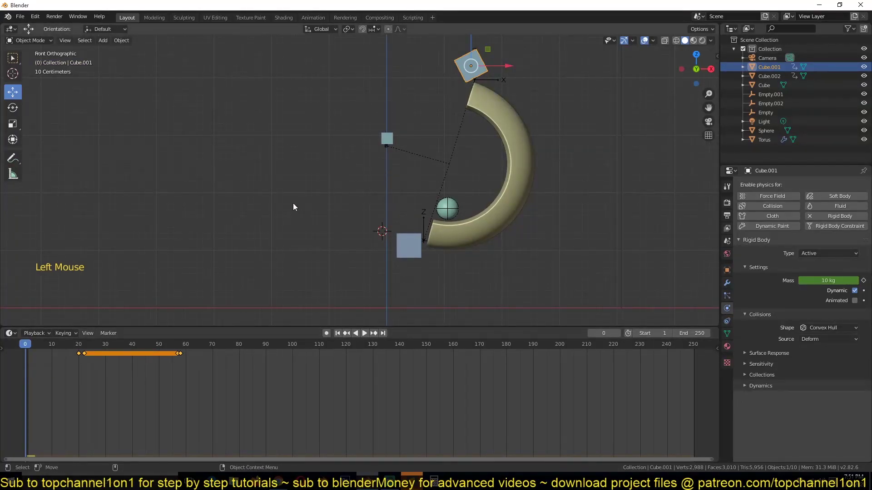
left_click(863, 281)
Scrub and play the simulation from frame 0 to check the swing against Cube.001's mass keyframes
right_click(25, 356, "shift")
key("space")
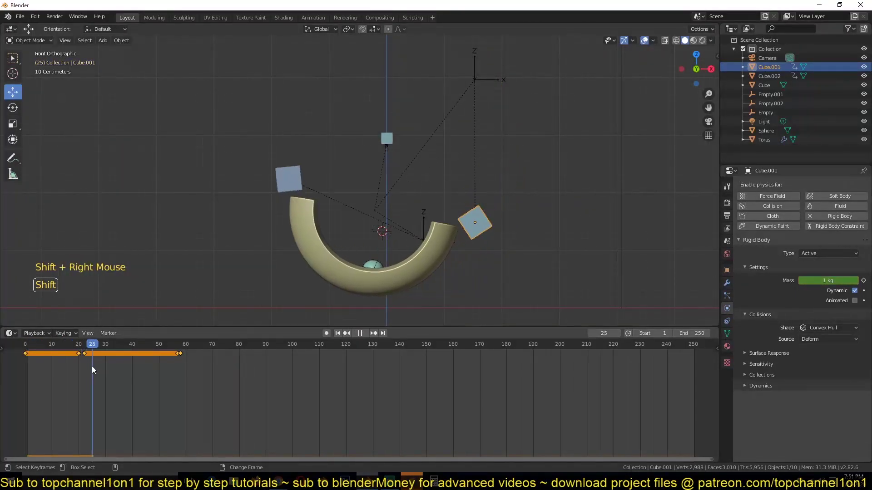
right_click_drag(92, 366, 251, 374, "shift")
key("Escape")
key("space")
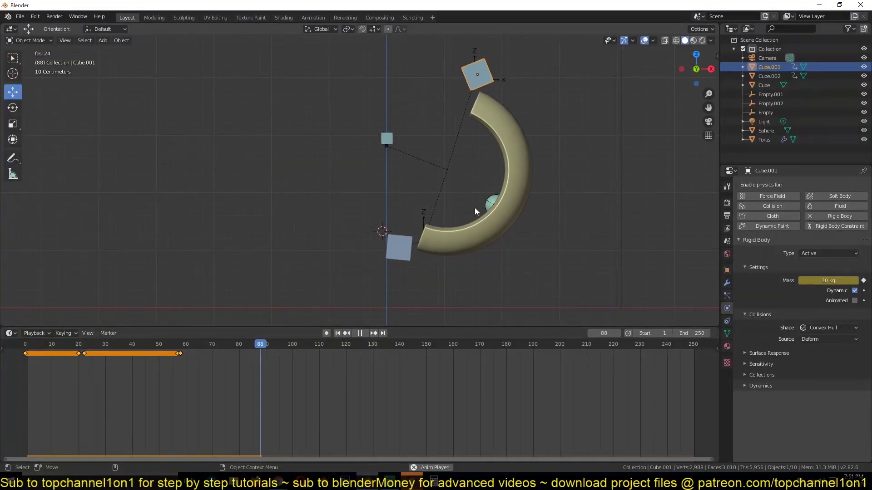
key("space")
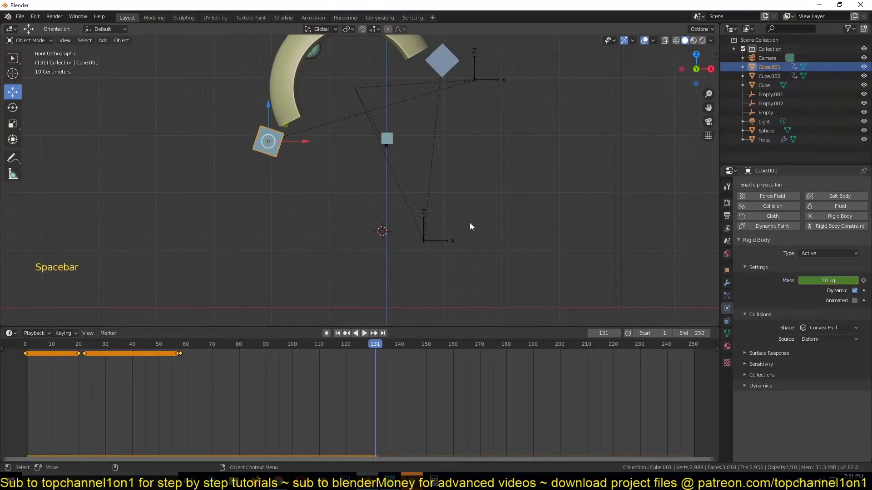
key("ctrl")
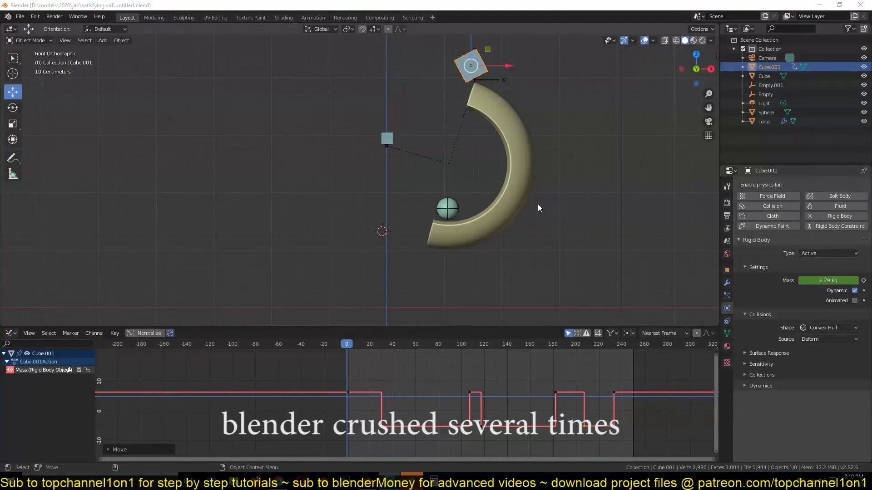
Play the single-weight version of the simulation and examine the half torus with Cube.001 at frame 0
scroll(527, 214, "down", 1)
key("space")
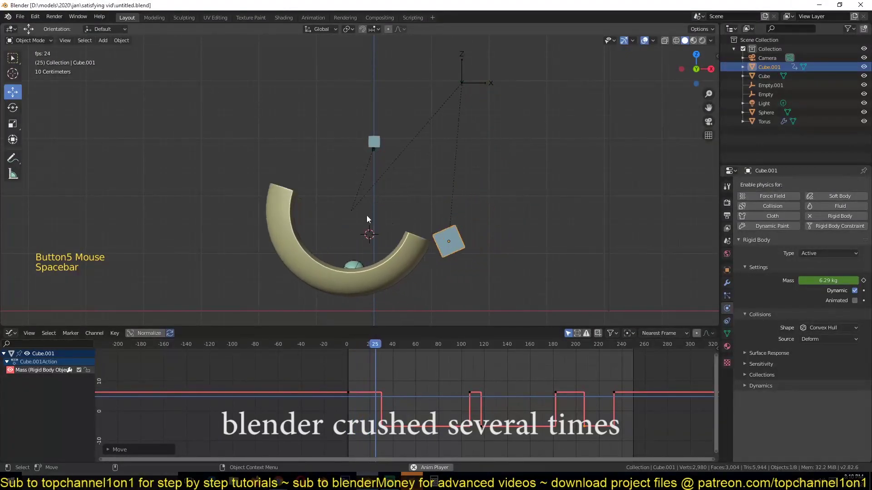
key("Escape")
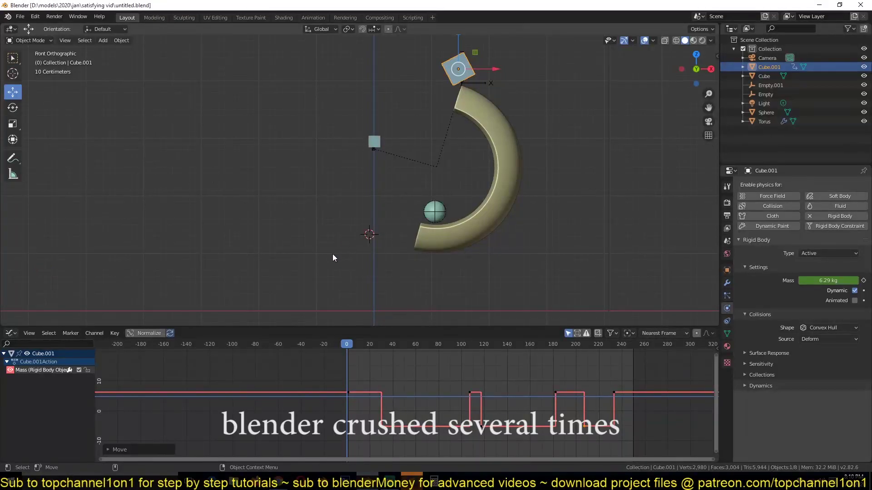
scroll(380, 242, "down", 1)
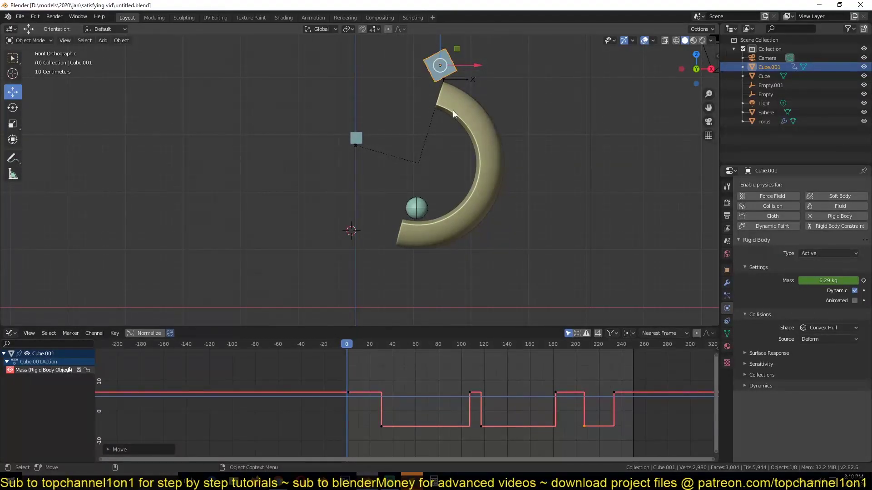
scroll(453, 97, "down", 1)
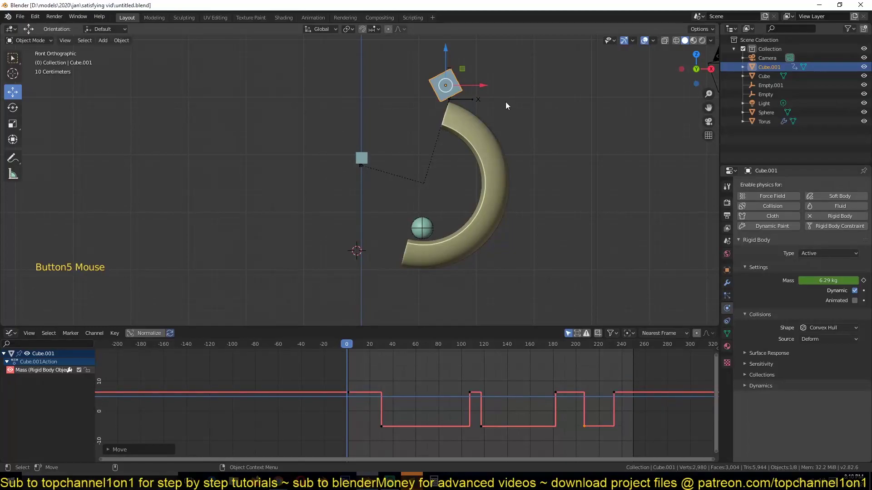
Sketch the back-and-forth swing path of the half torus around the model with the Annotate tool
left_click(11, 159)
left_click(565, 101)
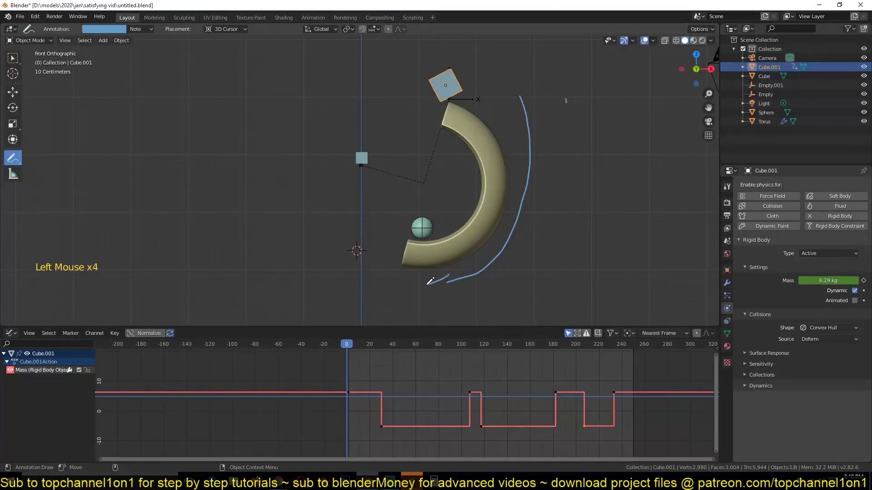
left_click_drag(290, 261, 242, 103)
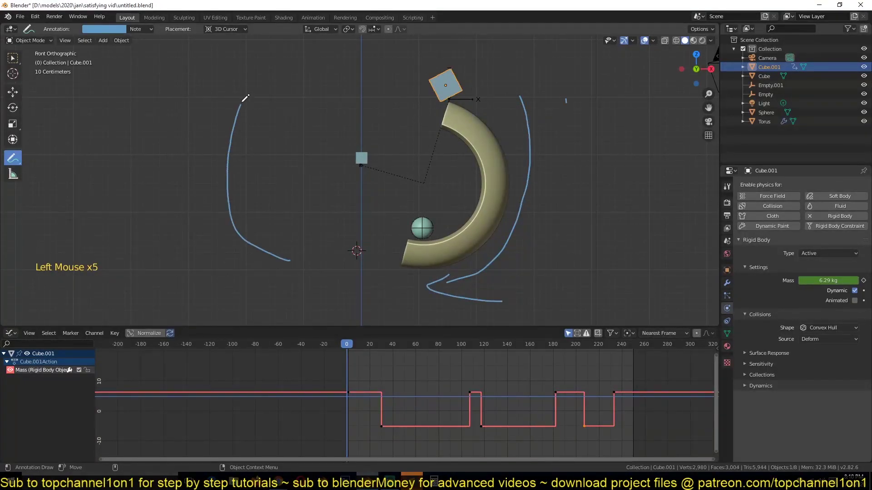
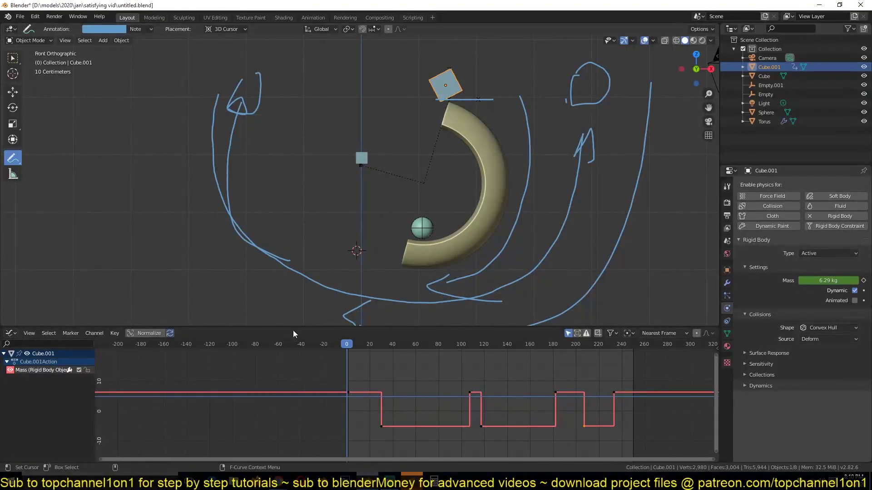
Set the interpolation mode of Cube.001's mass keyframes to Constant
left_click(115, 334)
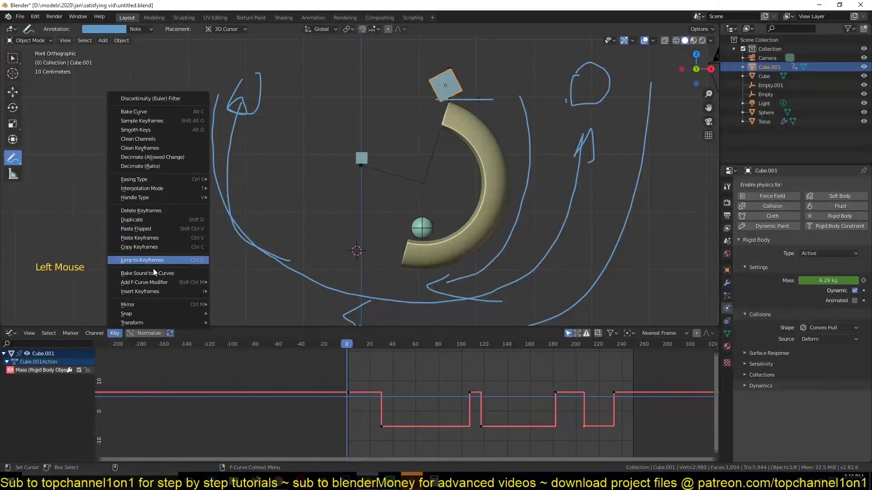
mouse_move(185, 188)
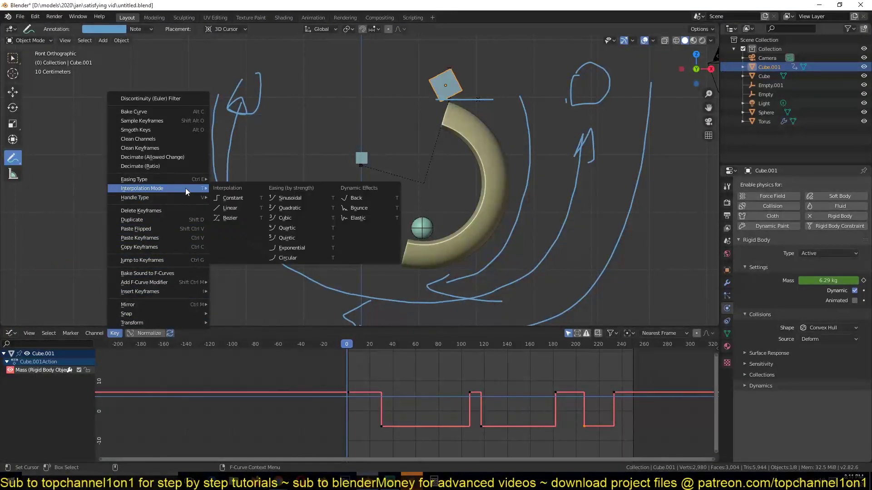
left_click(238, 199)
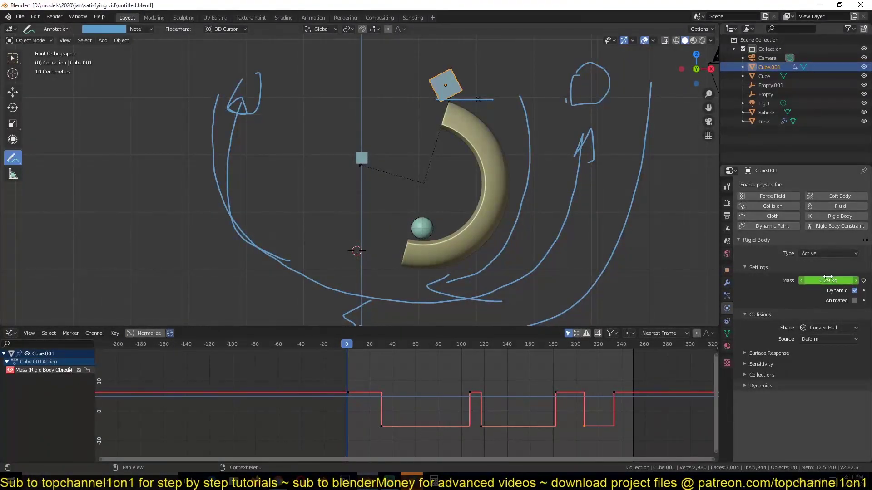
Play the simulation, pause at frame 44 to check Cube.001's mass, and resume playback
scroll(357, 406, "up", 5)
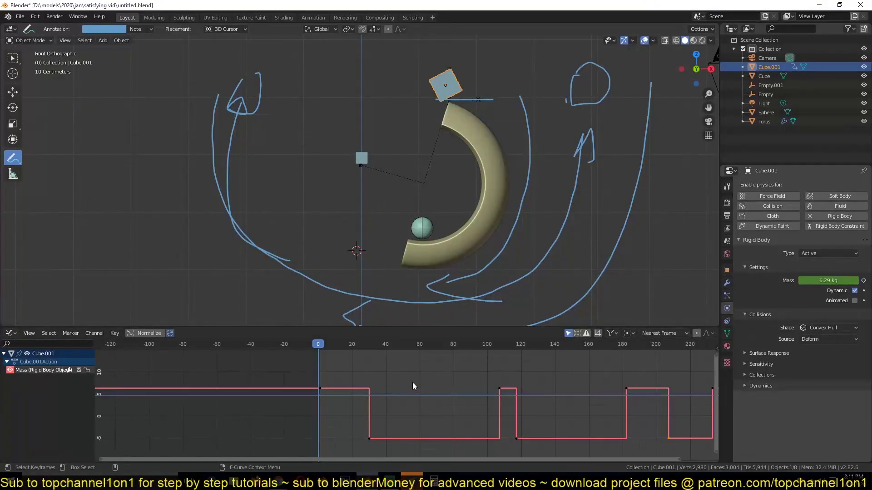
key("space")
key("space")
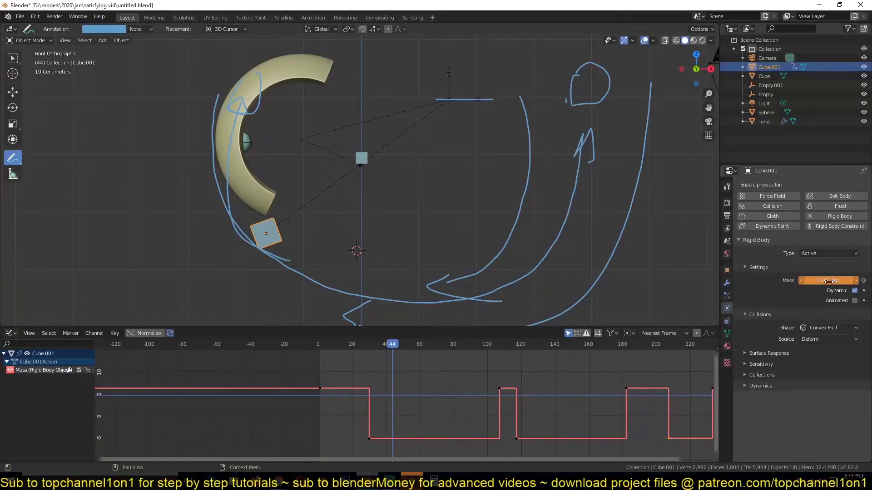
key("space")
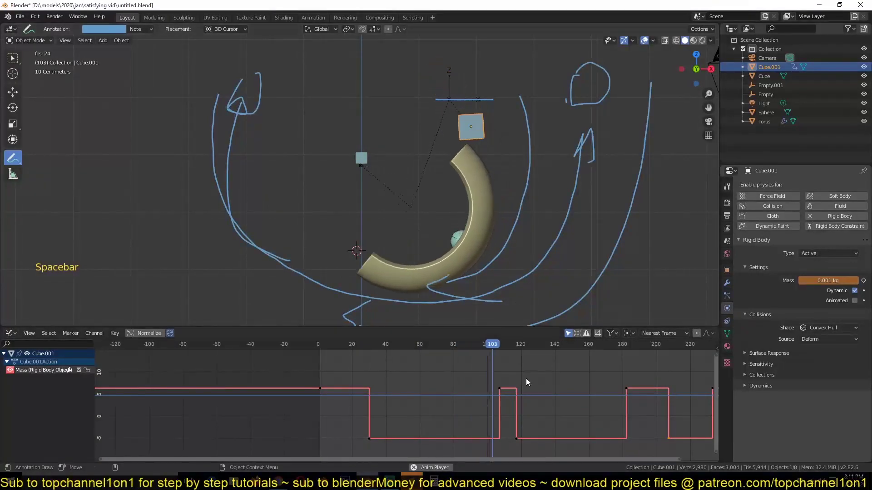
Replay the swing several times from around frame 100 and once from the start, comparing it with Cube.001's mass curve
right_click(488, 412, "shift")
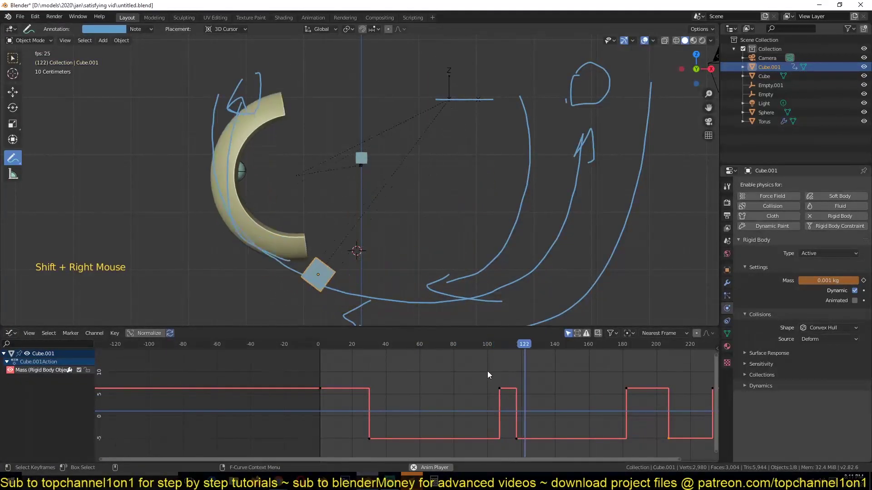
key("space")
right_click(491, 388, "shift")
key("space")
key("space")
right_click(487, 401, "shift")
key("space")
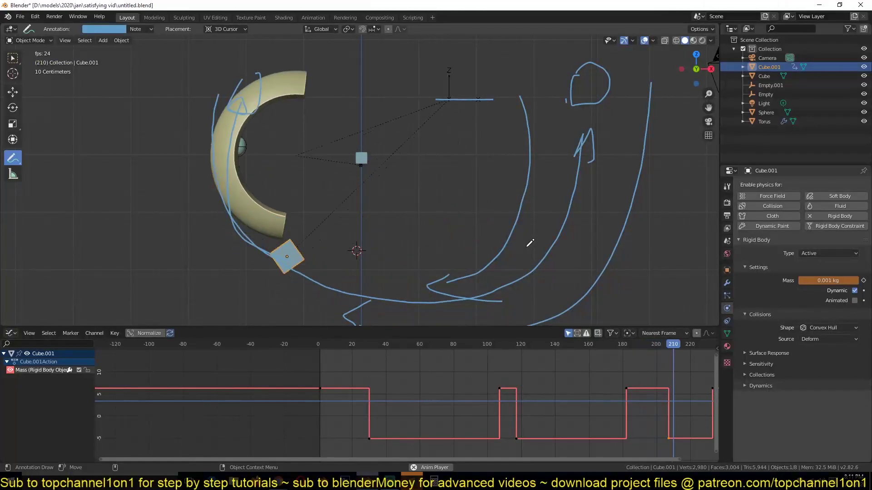
key("Escape")
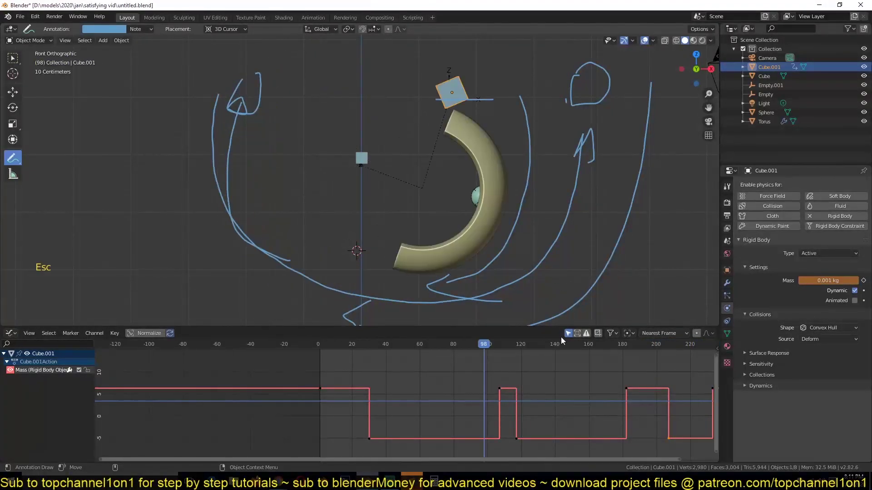
right_click(313, 404, "shift")
key("space")
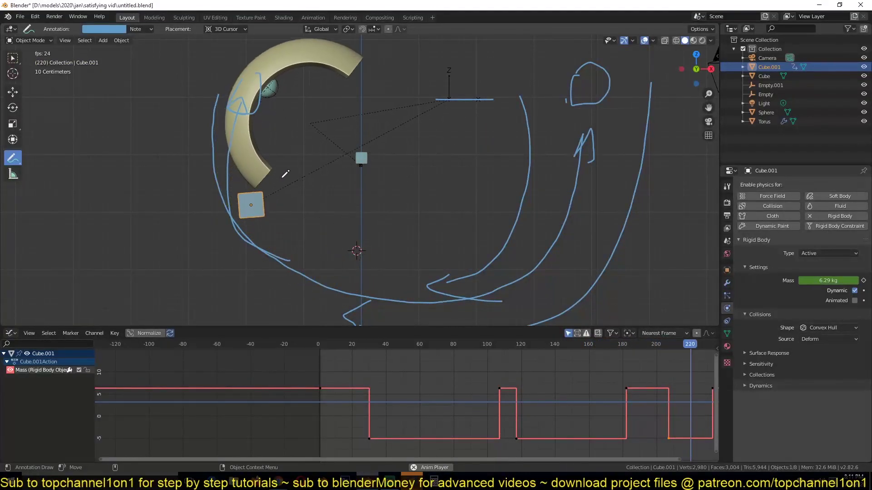
Replay the simulation from the start with Cube.001's whole mass curve in view, comparing the swing with the keyframes
key("Escape")
scroll(606, 432, "down", 4)
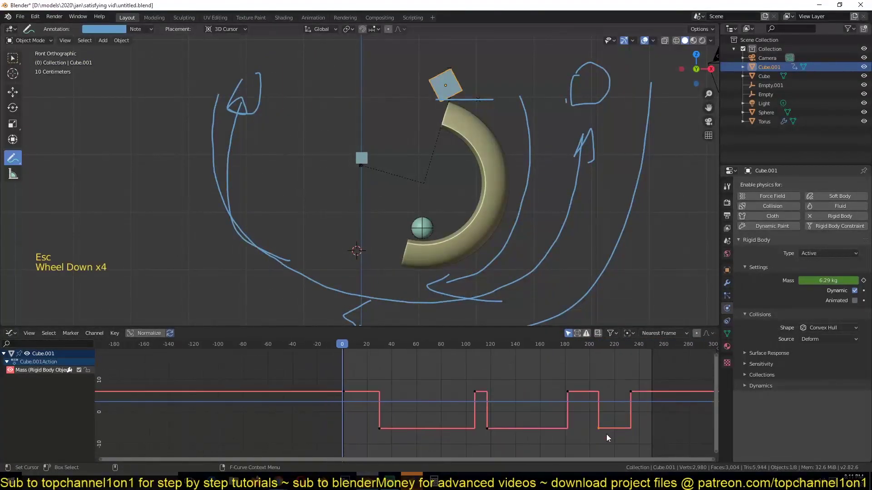
left_click_drag(636, 457, 672, 456)
key("space")
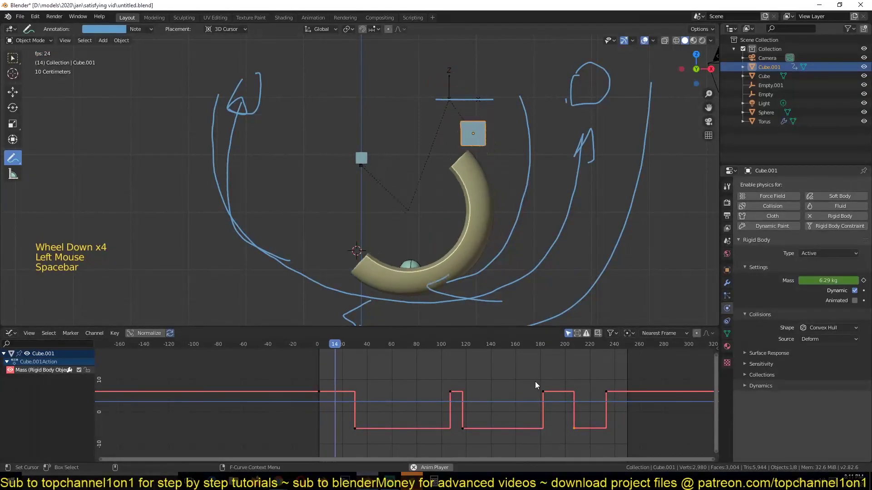
right_click(543, 383, "shift")
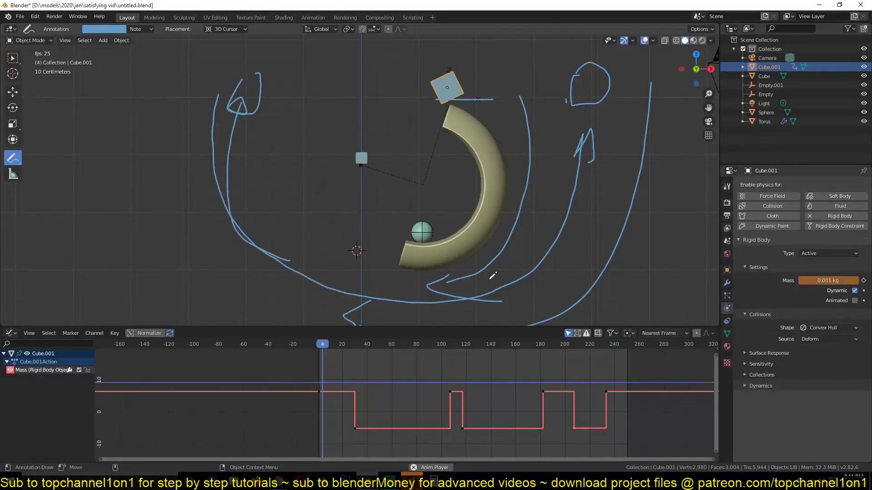
key("Escape")
Scrub and replay the frames around Cube.001's last mass keyframes to examine the end of the upward swing, stopping at frame 217
right_click_drag(564, 386, 592, 386, "shift")
key("space")
key("space")
key("space")
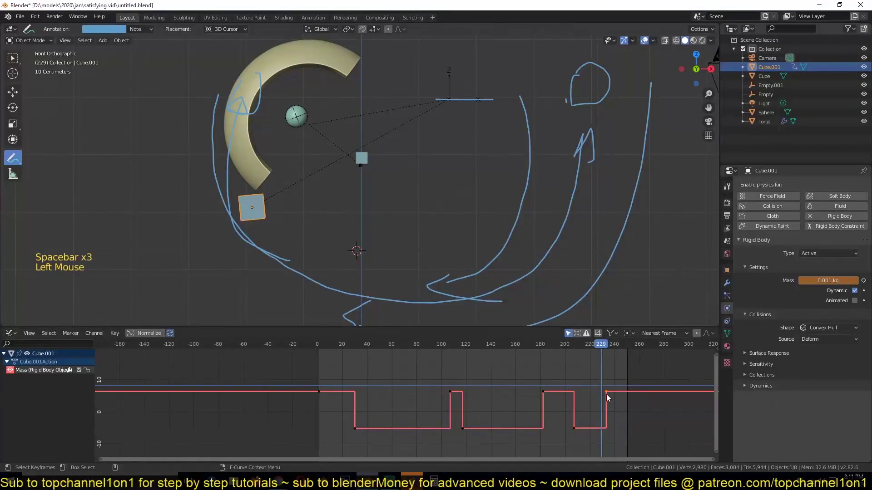
right_click_drag(594, 390, 589, 392, "shift")
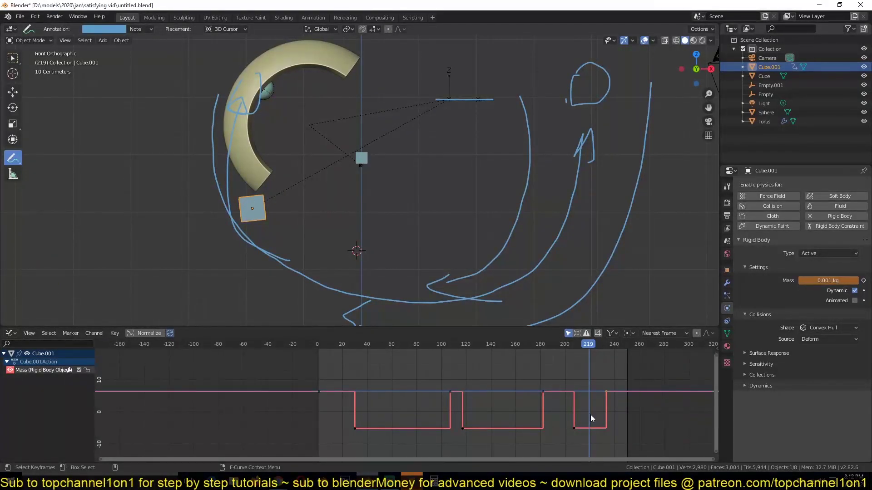
right_click(547, 380, "shift")
key("space")
key("space")
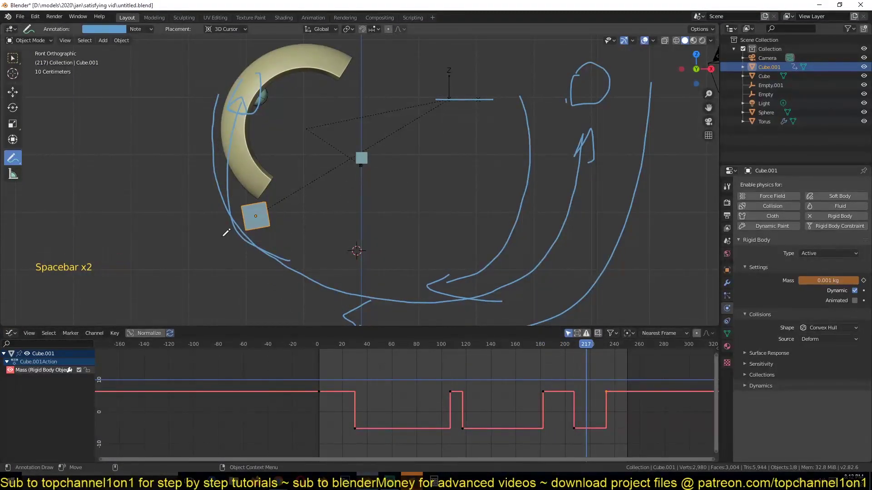
Annotate the upward swing beside the half torus and move Cube.001's last mass keyframe to frame 217
left_click_drag(219, 126, 221, 108)
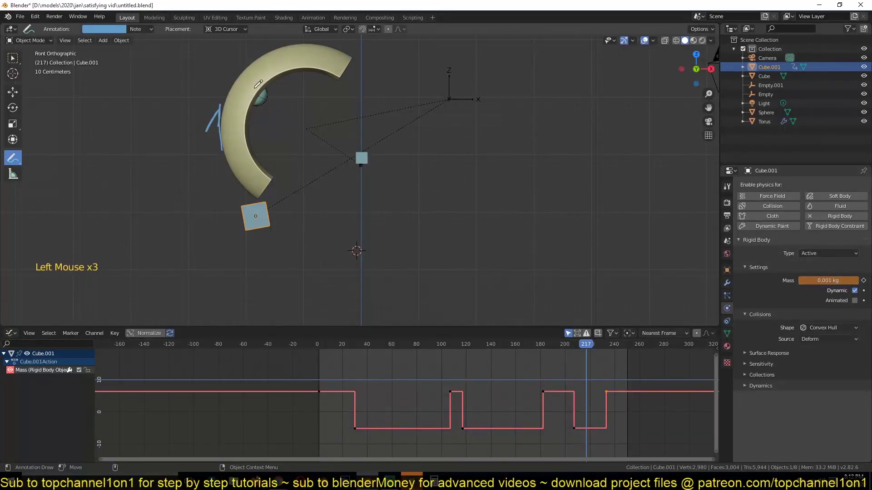
left_click(607, 392)
key("g")
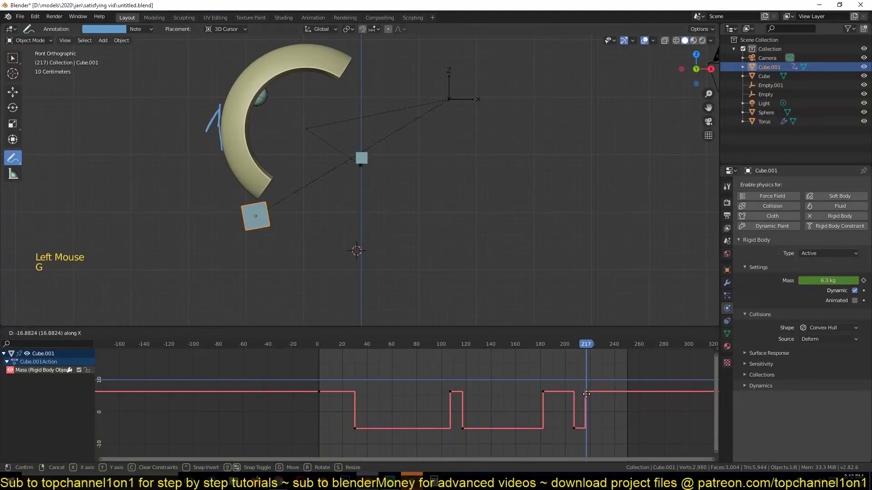
left_click(586, 394)
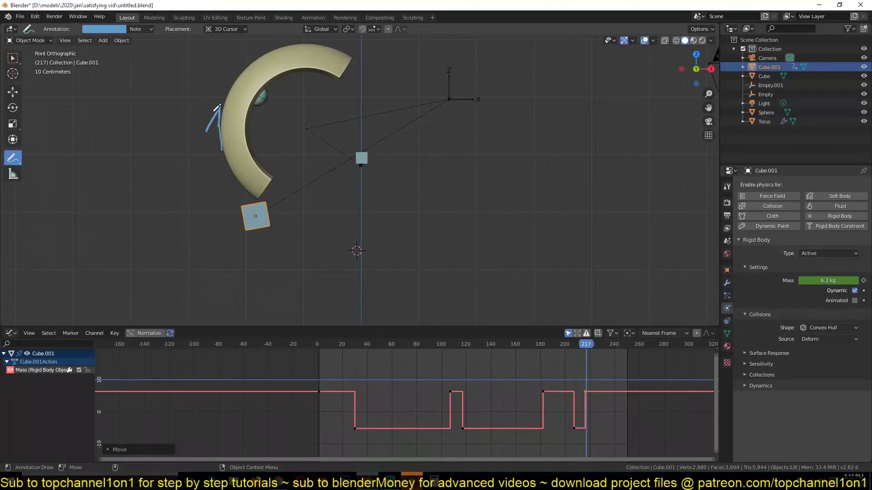
Sketch the half torus's downward swing path with annotation strokes at frame 217 and undo the last action
left_click_drag(204, 219, 227, 197)
key("space")
key("Escape")
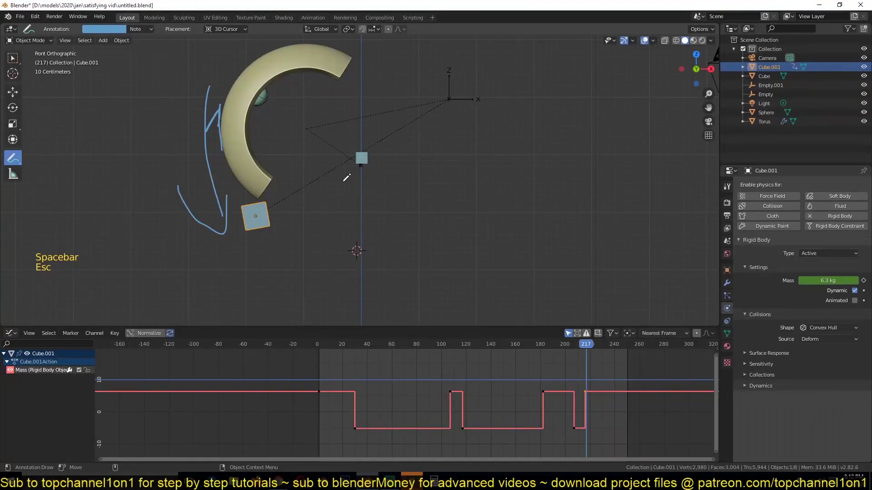
key("ctrl+z")
Replay the swing from frame 0, restart it once and pause at frame 36
right_click(319, 375, "shift")
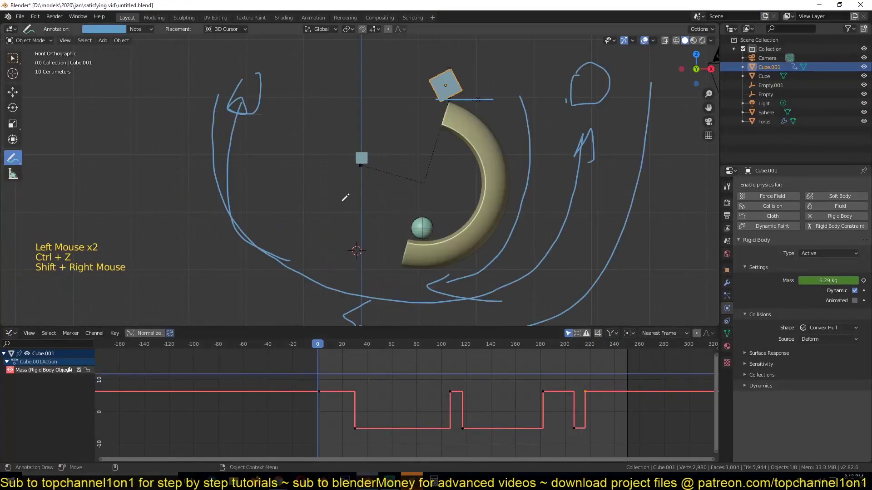
key("space")
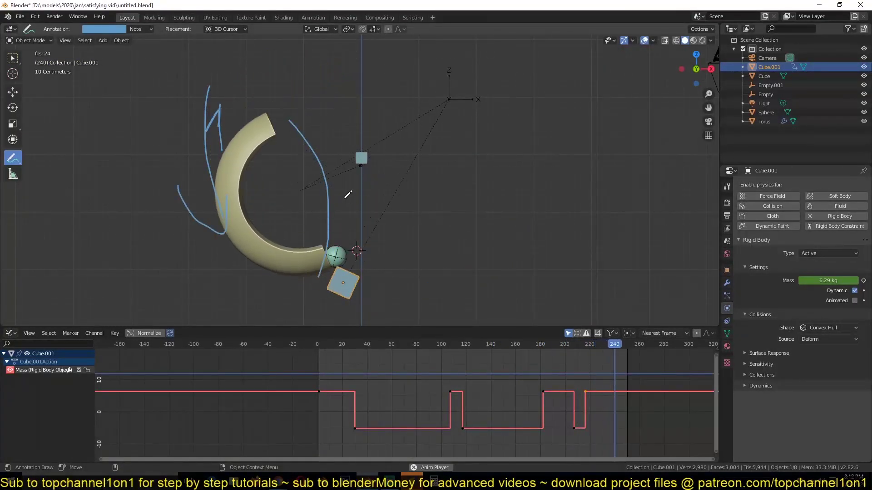
key("Escape")
key("space")
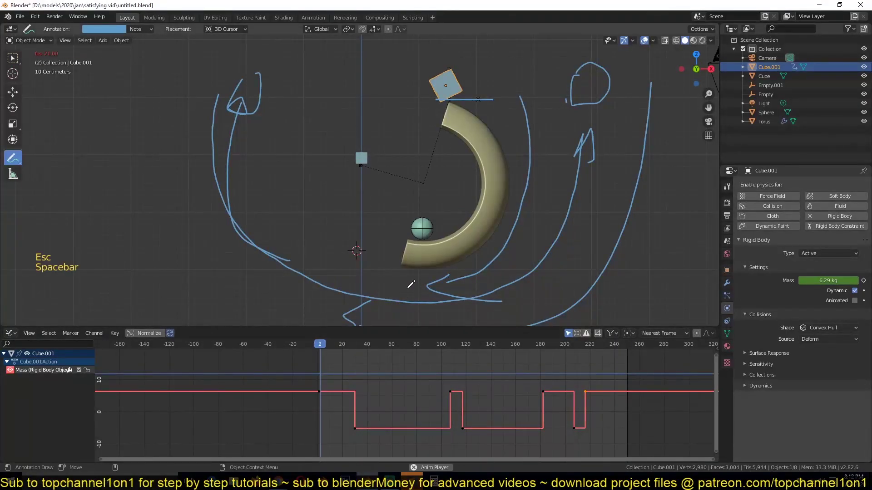
key("space")
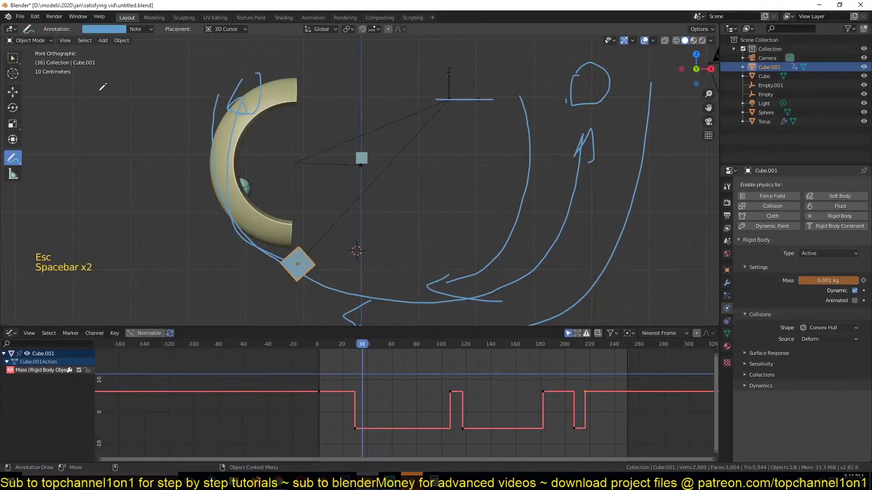
Delete the Note annotation layer to clear all sketched swing paths
left_click(137, 29)
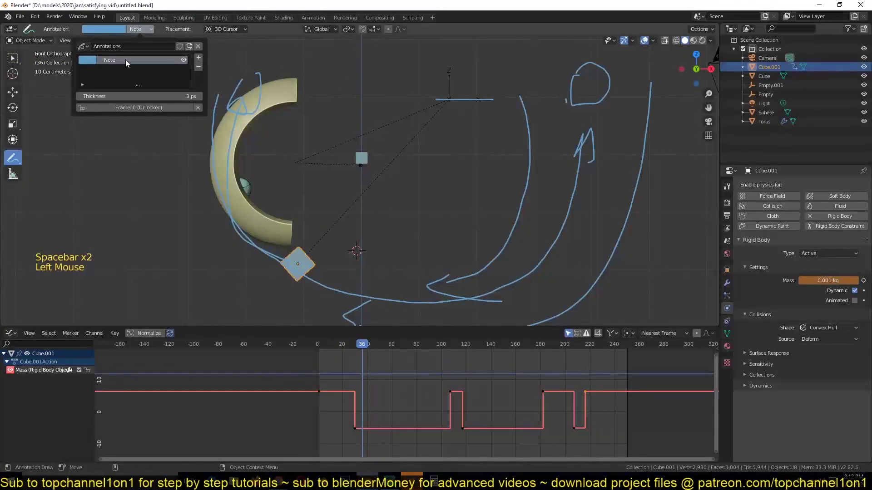
left_click(198, 66)
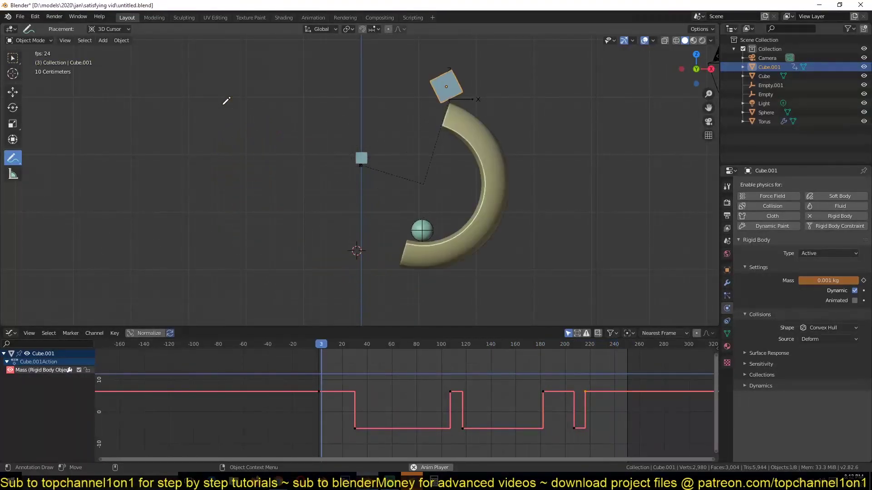
Try moving Cube.001's last low-mass keyframe to frame 204 and replay the simulation from frame 0
key("Escape")
right_click_drag(519, 419, 570, 391, "shift")
left_click(572, 426)
key("g")
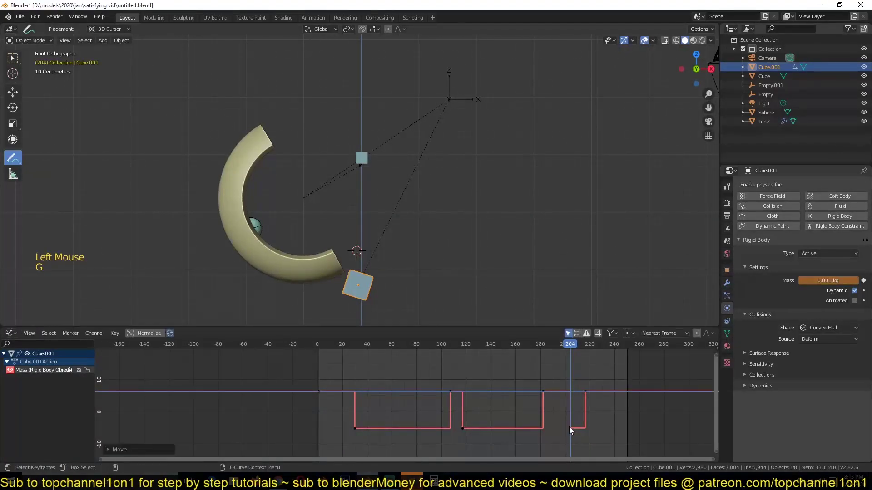
right_click(486, 386, "shift")
right_click(318, 363, "shift")
key("space")
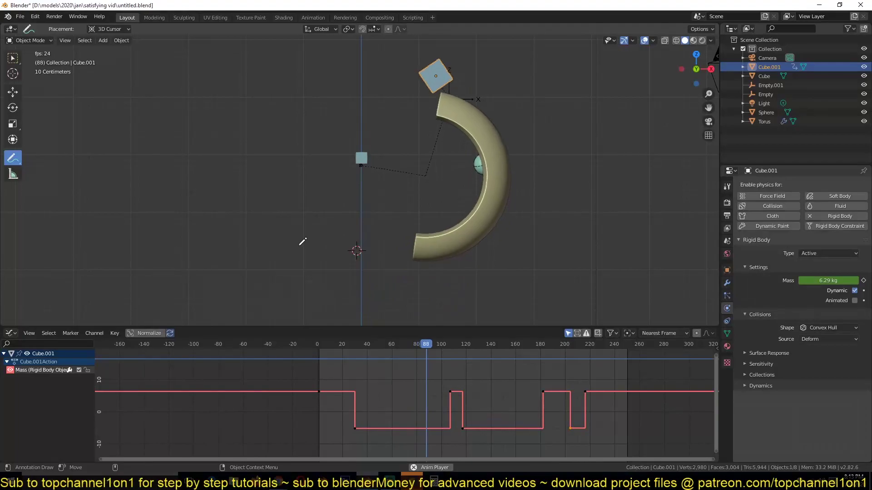
key("Escape")
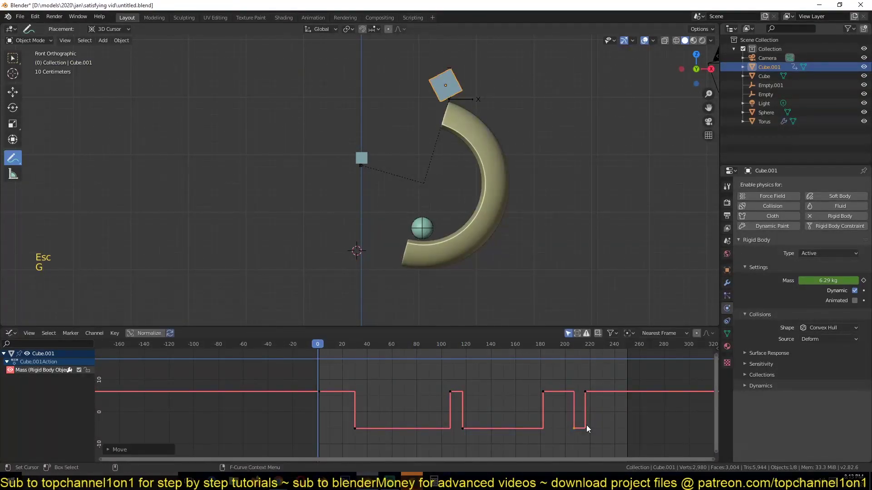
Move Cube.001's final mass keyframe to frame 219 and replay the simulation
key("g")
key("space")
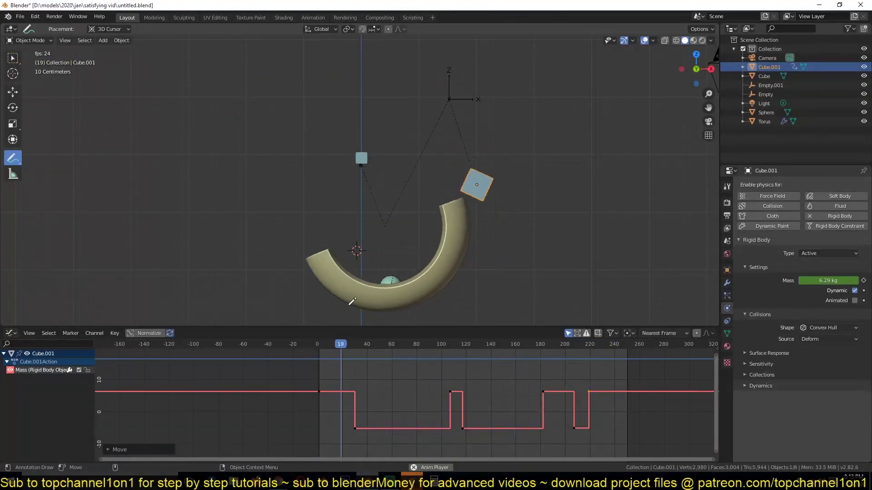
key("Escape")
Lower the value of Cube.001's mass keyframe near frame 182 by about 1.15 and replay the simulation
scroll(599, 419, "up", 5)
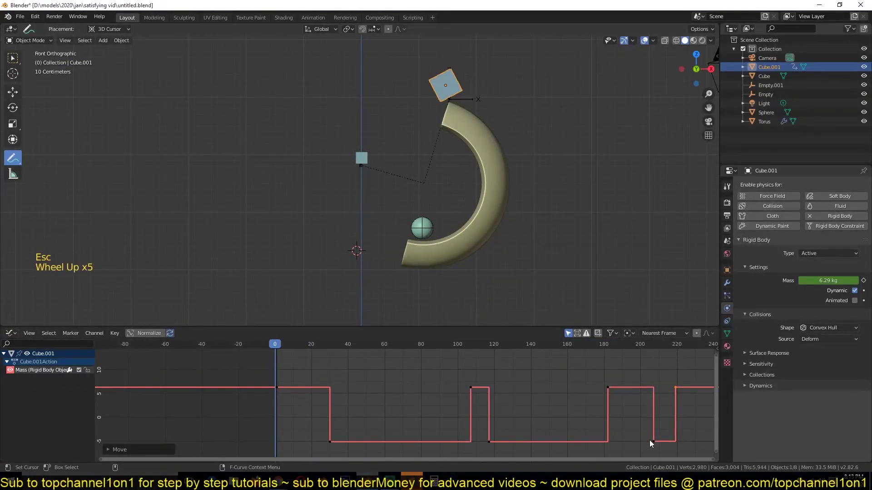
key("g")
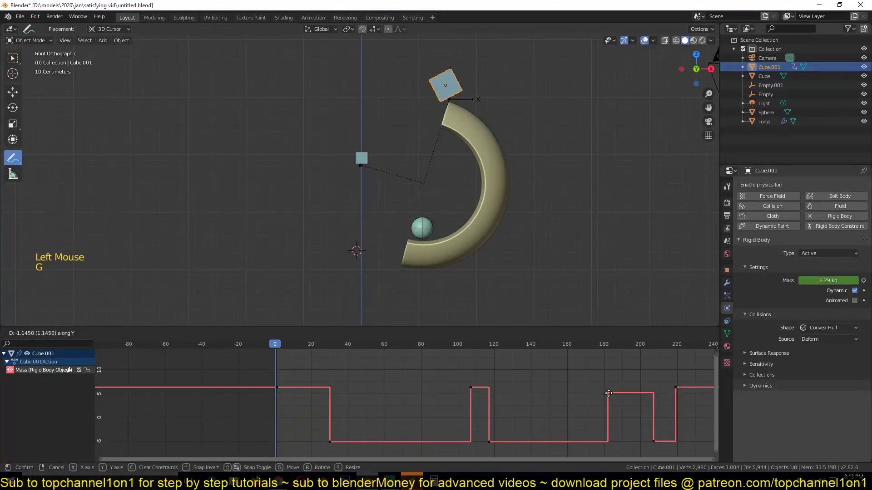
key("space")
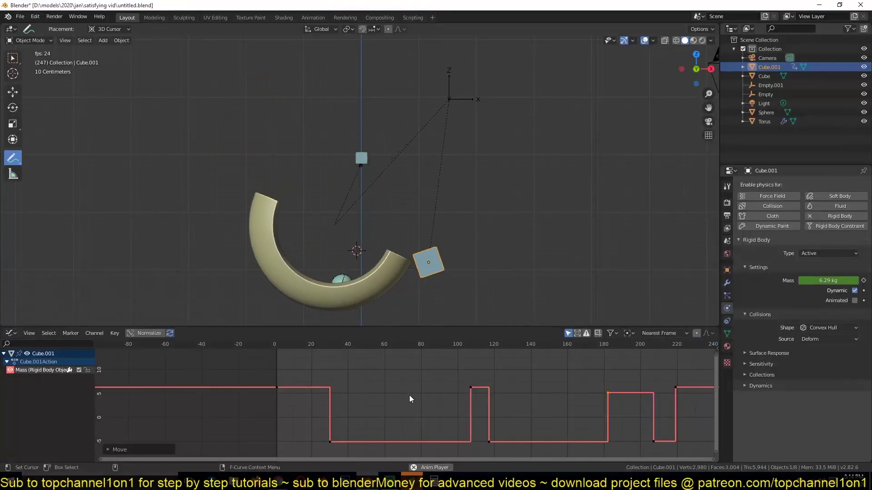
scroll(410, 398, "down", 8)
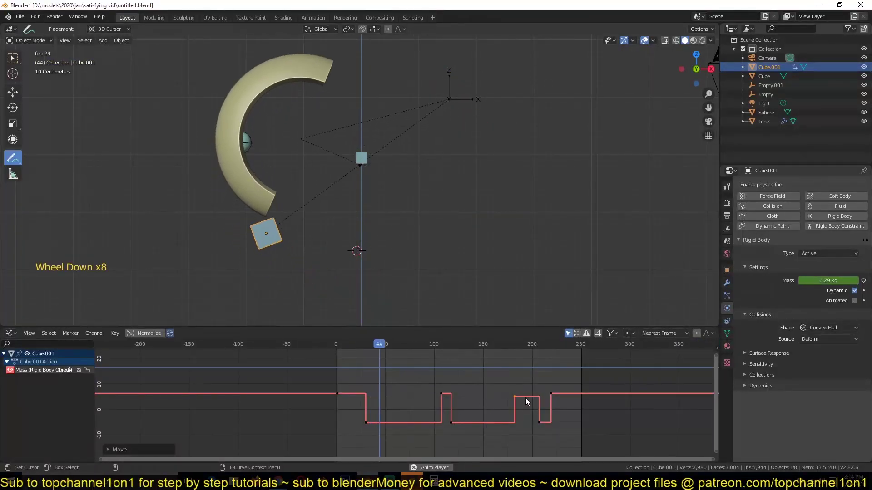
key("space")
Switch the Graph Editor area to the Timeline and change the animation's end frame
key("ctrl+Tab")
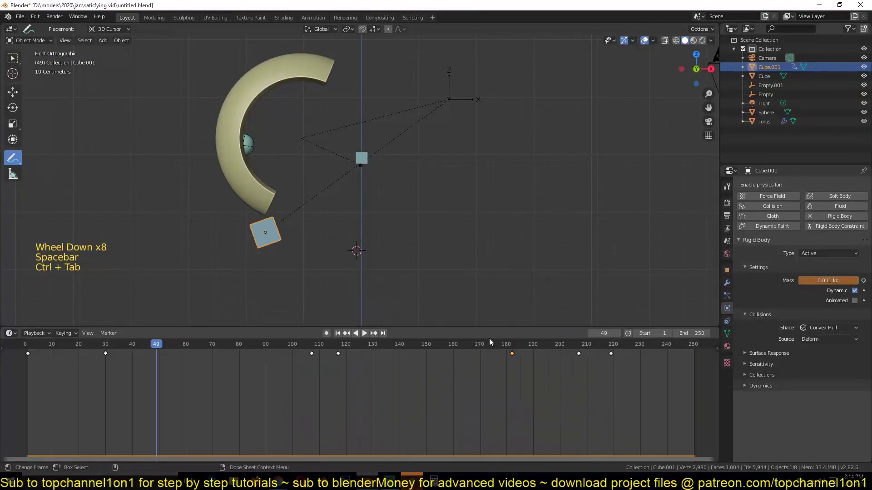
scroll(645, 348, "down", 5)
scroll(662, 361, "down", 6)
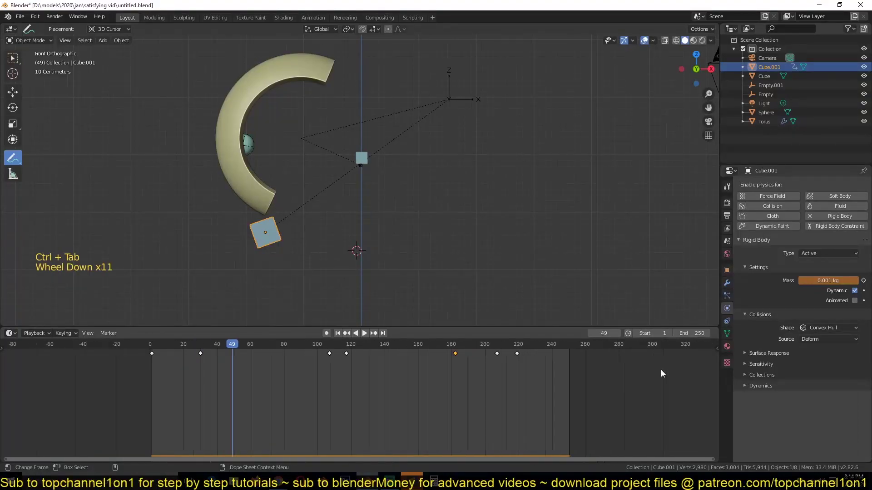
left_click(683, 335)
type("30")
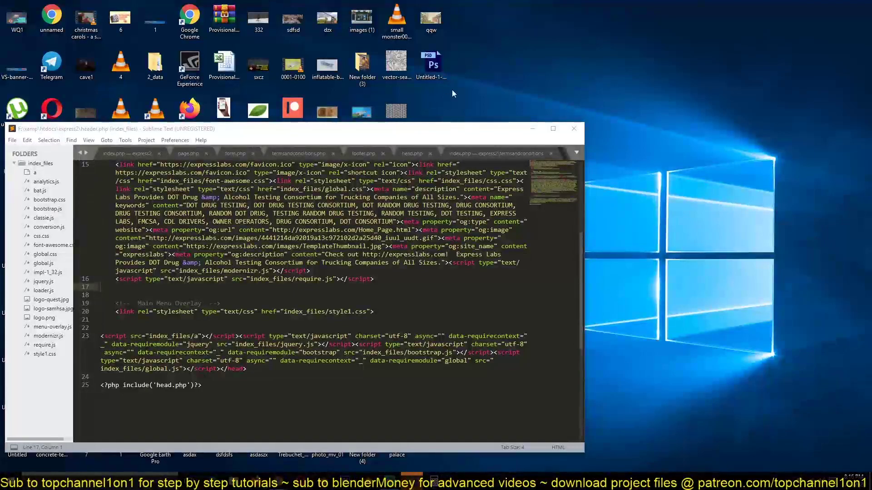
Minimize the Sublime Text window and launch Blender
left_click(532, 128)
left_click(368, 482)
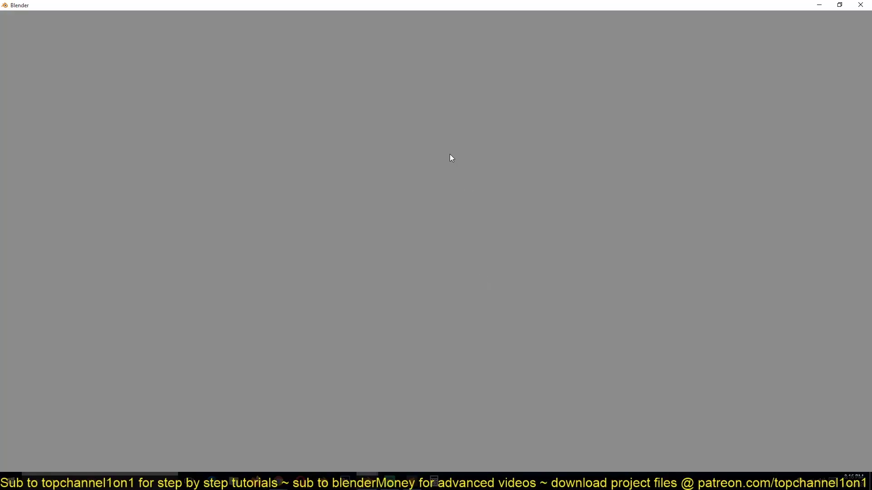